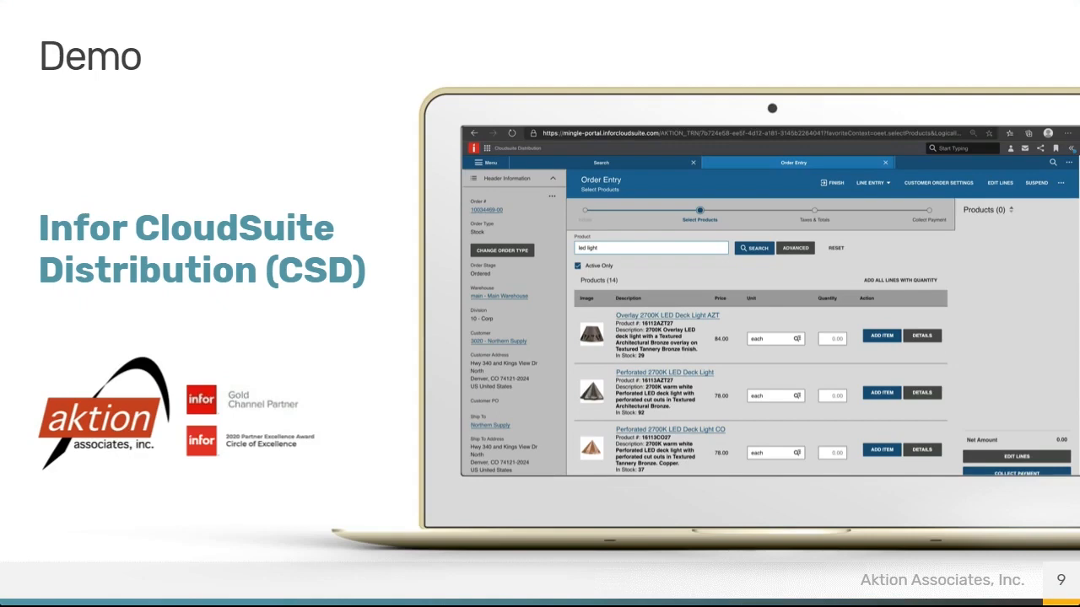
Switch to Microsoft Edge, search the Customer Lookup for "northern supply" and select Northern Supply Companies.
{"action": "key", "text": "super+Tab"}
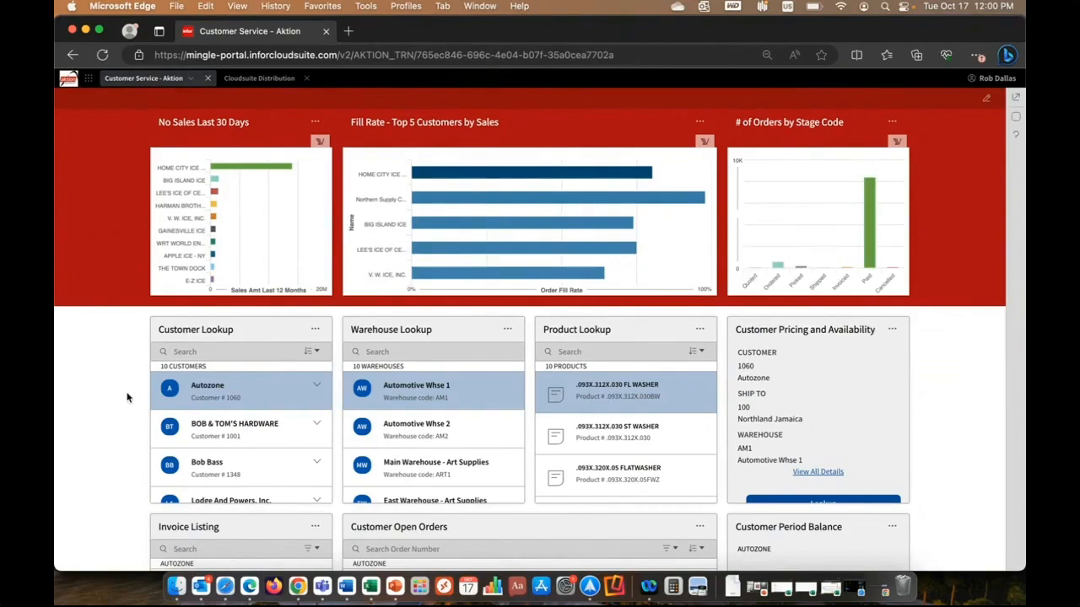
{"action": "scroll", "coordinate": [127, 397], "scroll_direction": "down", "scroll_amount": 2}
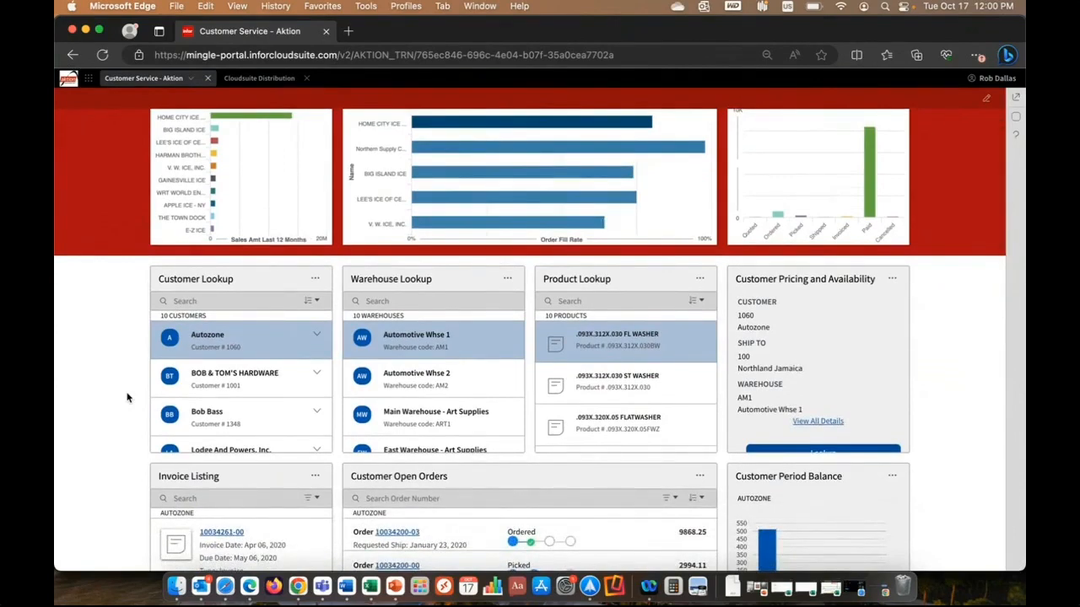
{"action": "scroll", "coordinate": [127, 397], "scroll_direction": "down", "scroll_amount": 1}
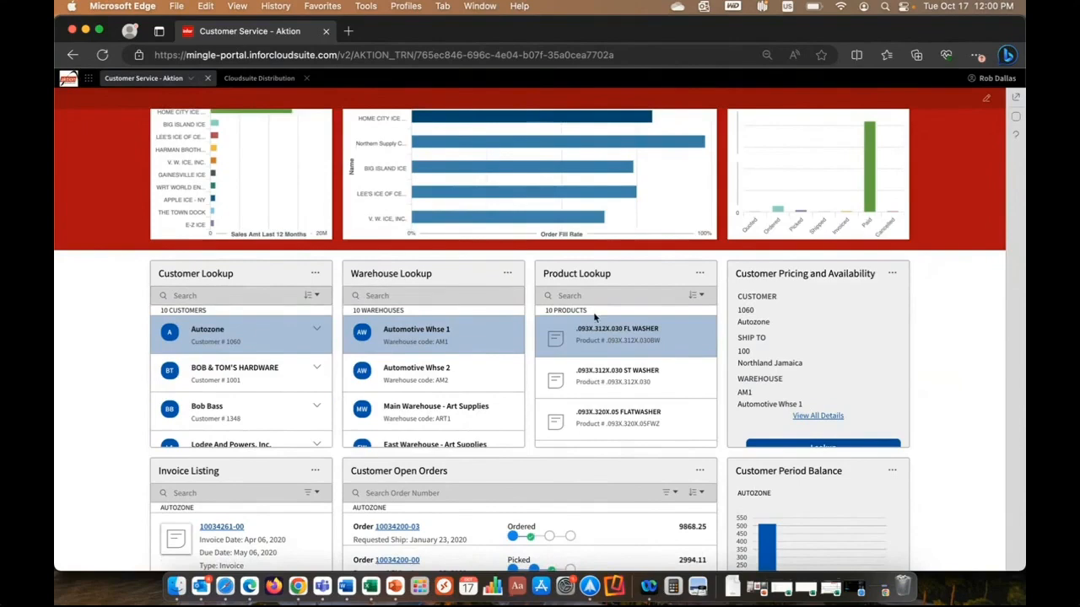
{"action": "scroll", "coordinate": [842, 343], "scroll_direction": "down", "scroll_amount": 1}
{"action": "scroll", "coordinate": [842, 344], "scroll_direction": "up", "scroll_amount": 1}
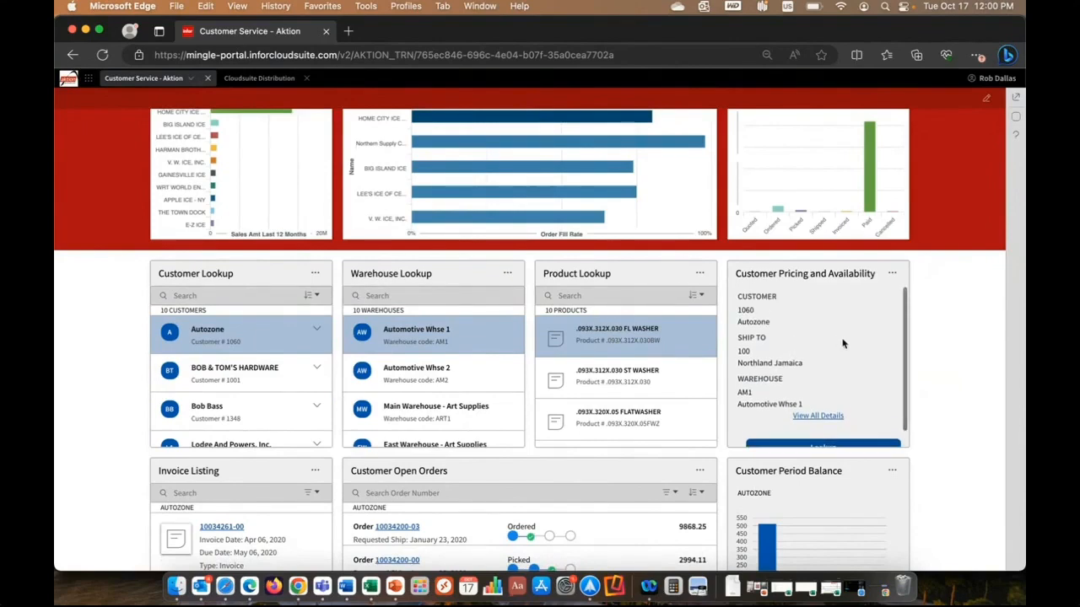
{"action": "left_click", "coordinate": [268, 295]}
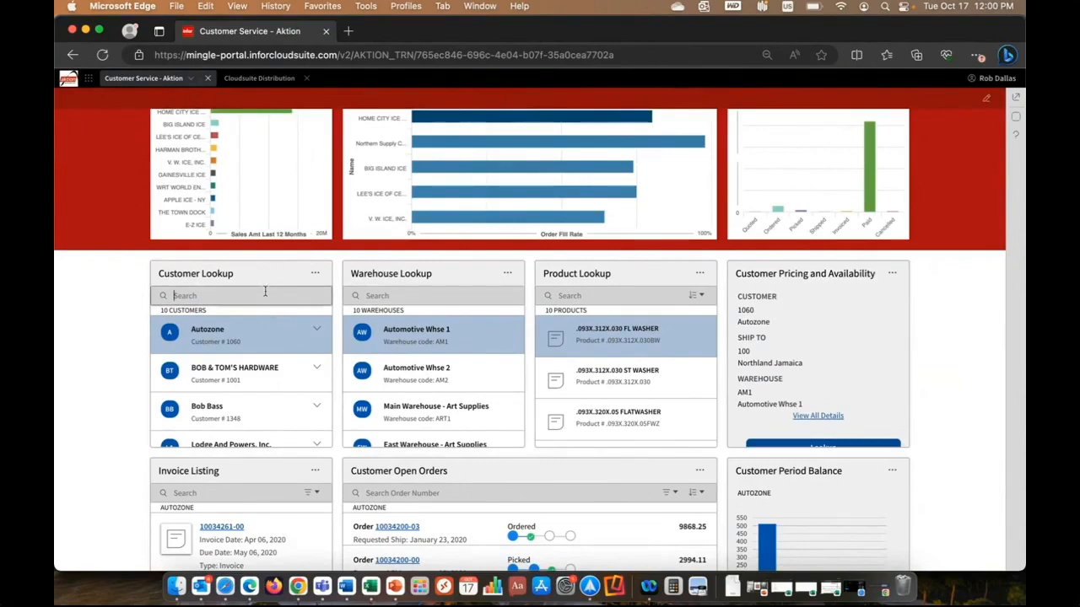
{"action": "type", "text": "northern supply"}
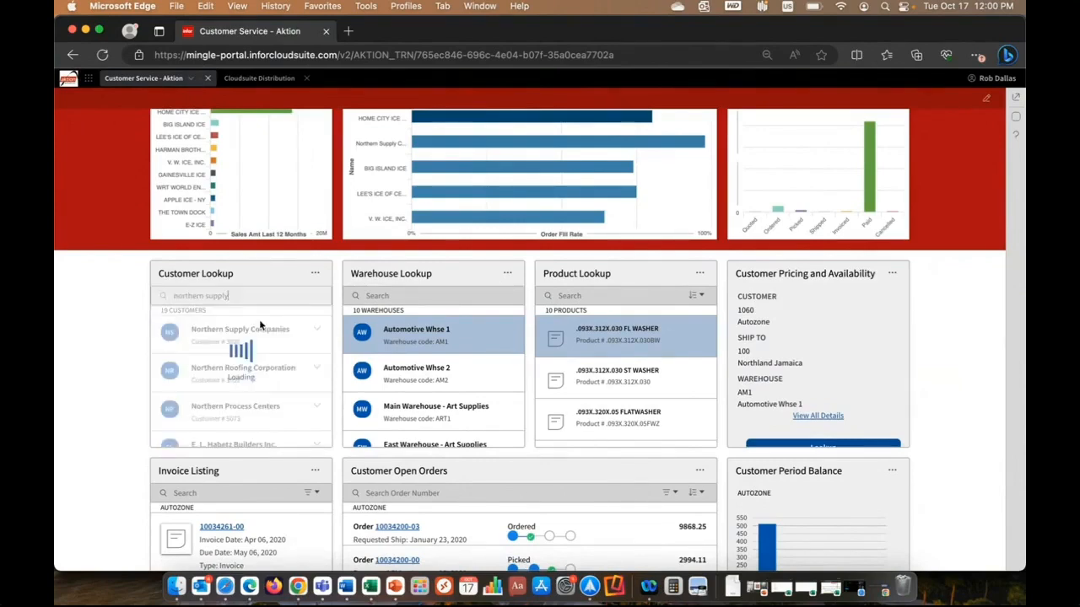
{"action": "left_click", "coordinate": [255, 329]}
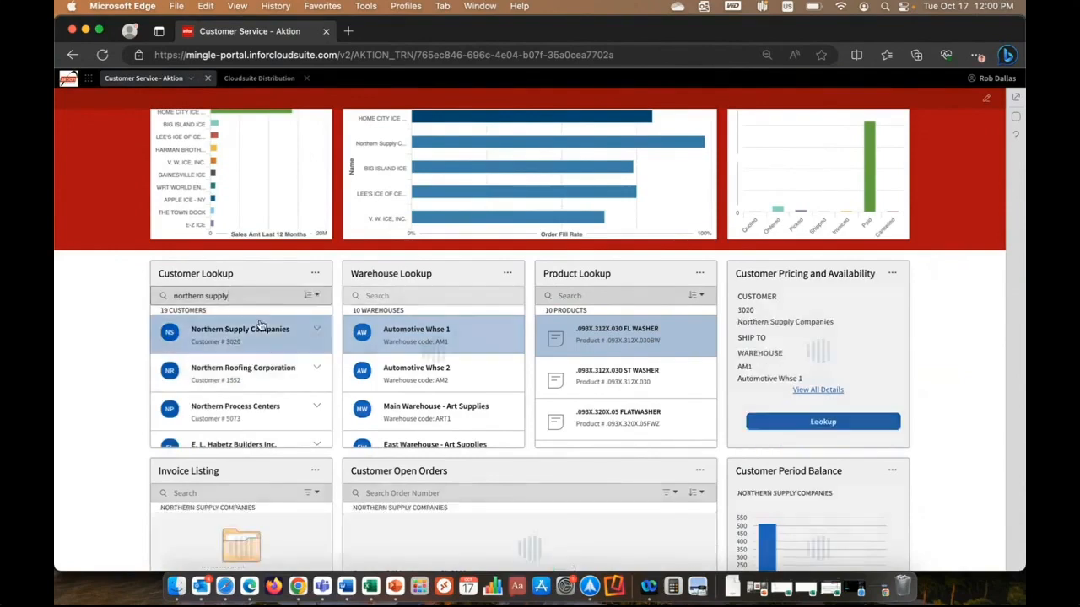
Search the Product Lookup for "led light" and select the Hammered Roof 2700K LED Light.
{"action": "left_click", "coordinate": [559, 296]}
{"action": "type", "text": "ledlight"}
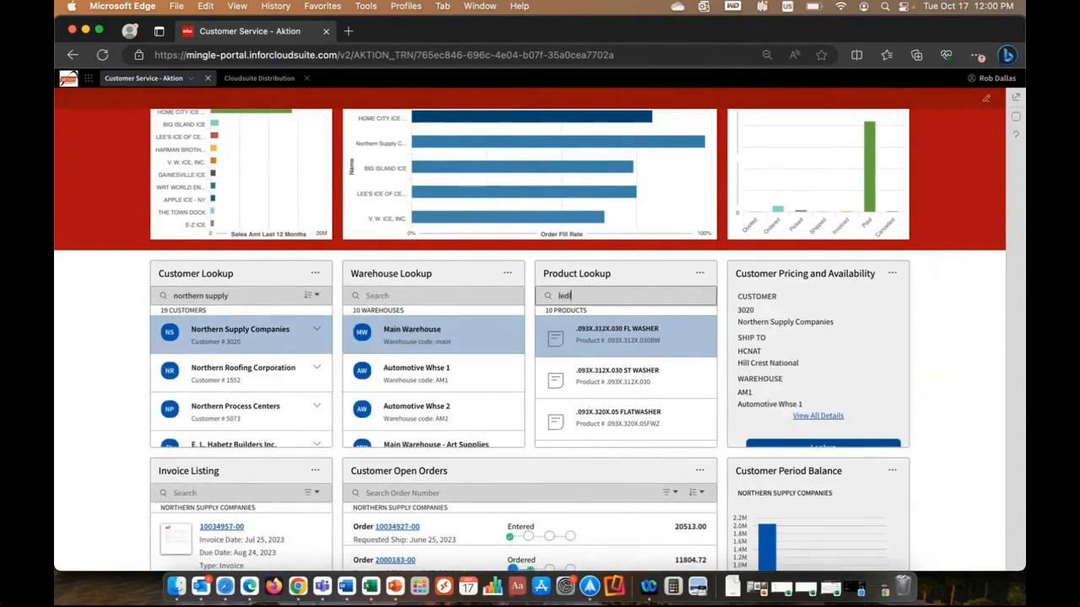
{"action": "key", "text": "BackSpace"}
{"action": "key", "text": "BackSpace"}
{"action": "key", "text": "BackSpace"}
{"action": "key", "text": "BackSpace"}
{"action": "key", "text": "BackSpace"}
{"action": "type", "text": "light"}
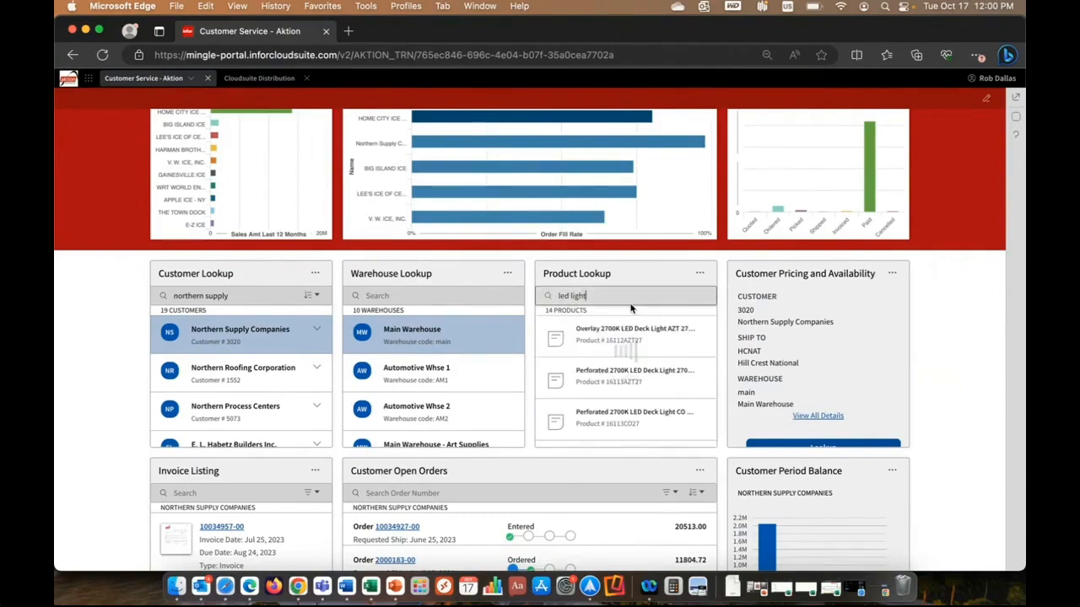
{"action": "scroll", "coordinate": [633, 337], "scroll_direction": "down", "scroll_amount": 2}
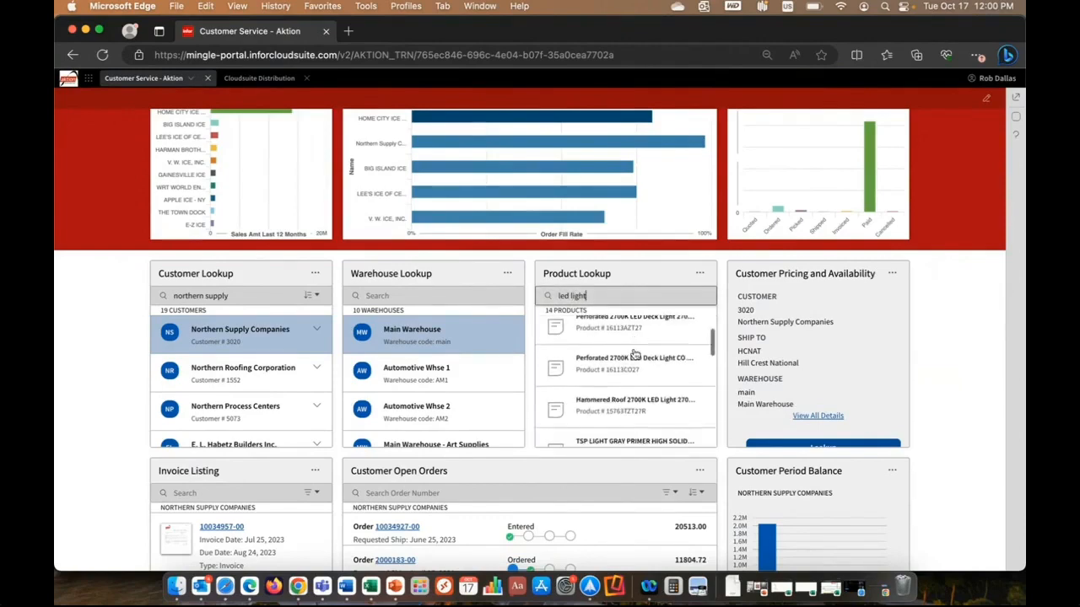
{"action": "left_click", "coordinate": [621, 398]}
Expand the selected product's pricing and availability details and examine the remaining workspace widgets, including open orders, alerts and Start Workflows.
{"action": "left_click", "coordinate": [817, 415]}
{"action": "scroll", "coordinate": [810, 396], "scroll_direction": "down", "scroll_amount": 1}
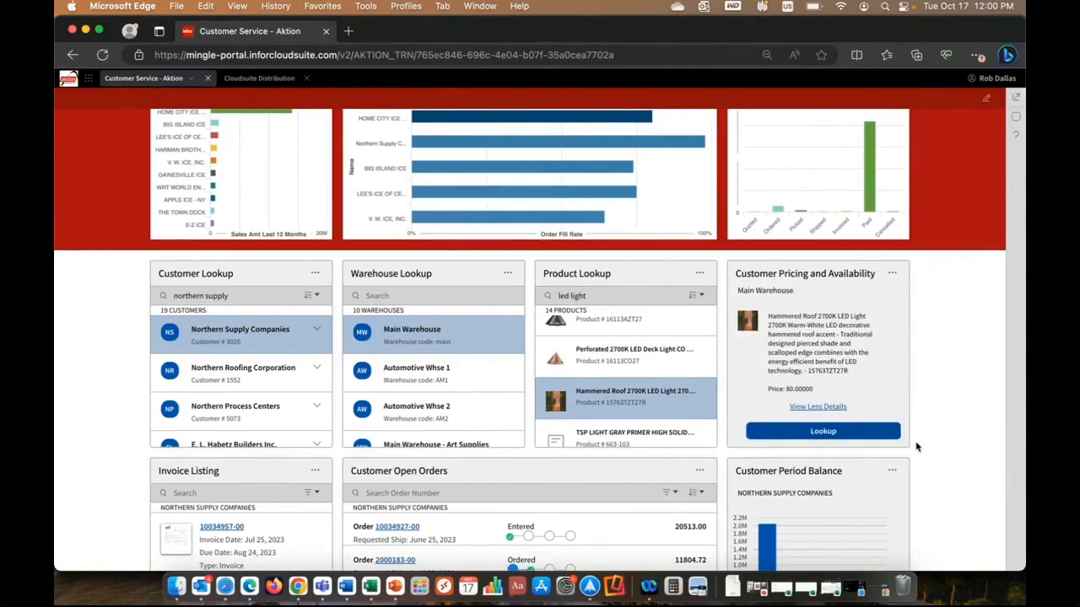
{"action": "scroll", "coordinate": [918, 447], "scroll_direction": "down", "scroll_amount": 4}
{"action": "scroll", "coordinate": [918, 447], "scroll_direction": "down", "scroll_amount": 3}
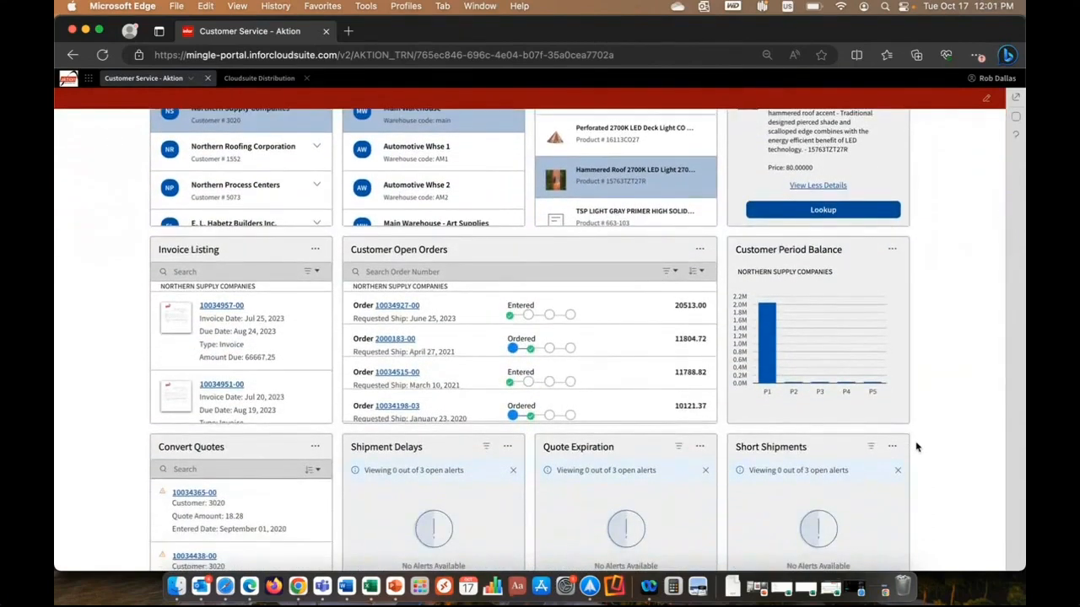
{"action": "scroll", "coordinate": [917, 447], "scroll_direction": "down", "scroll_amount": 4}
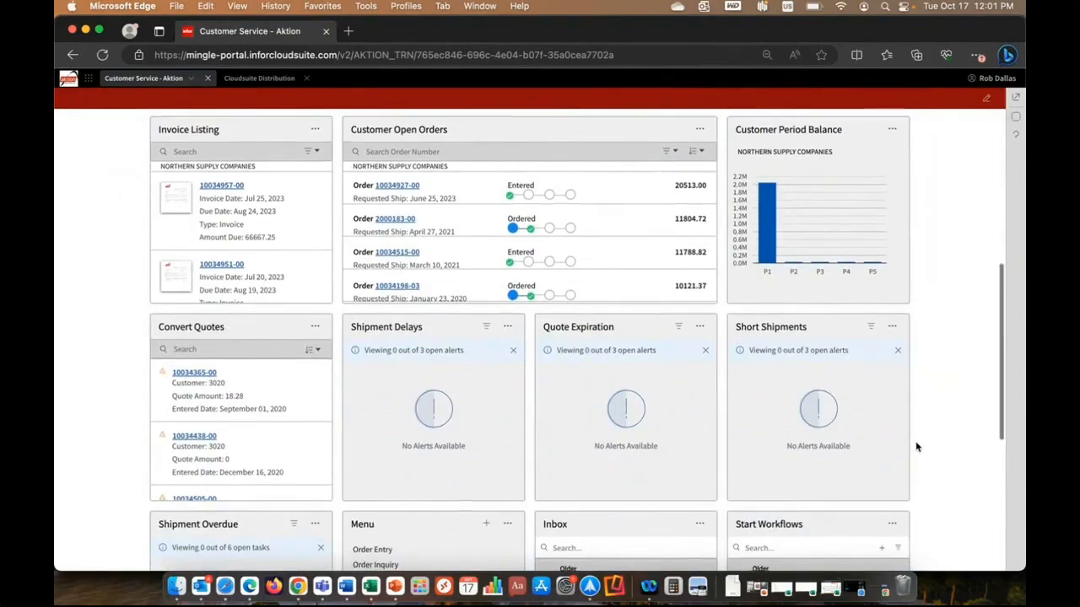
{"action": "scroll", "coordinate": [917, 447], "scroll_direction": "down", "scroll_amount": 5}
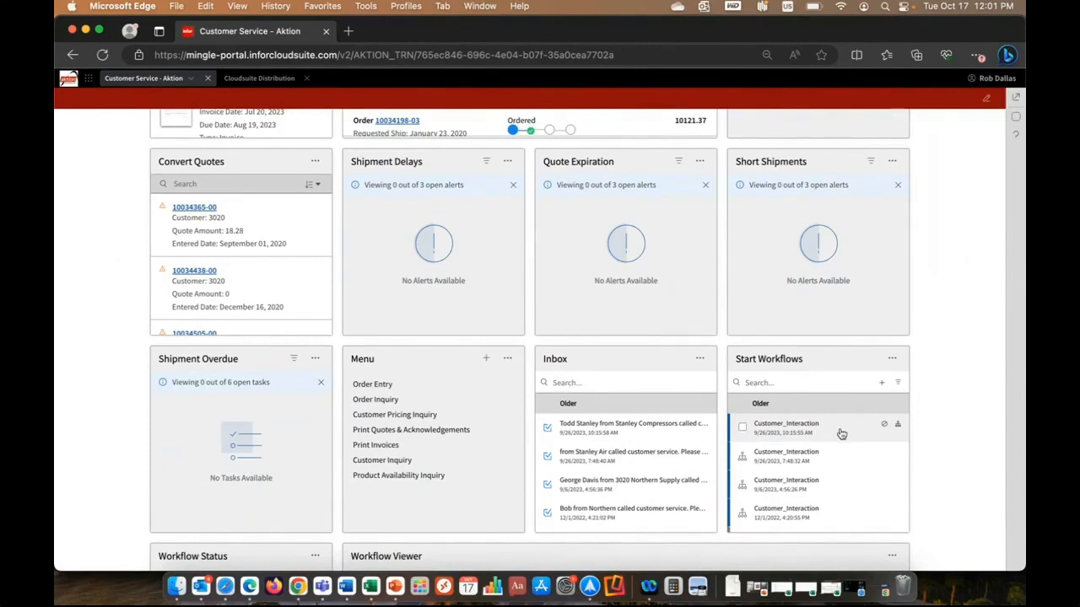
{"action": "scroll", "coordinate": [835, 472], "scroll_direction": "down", "scroll_amount": 3}
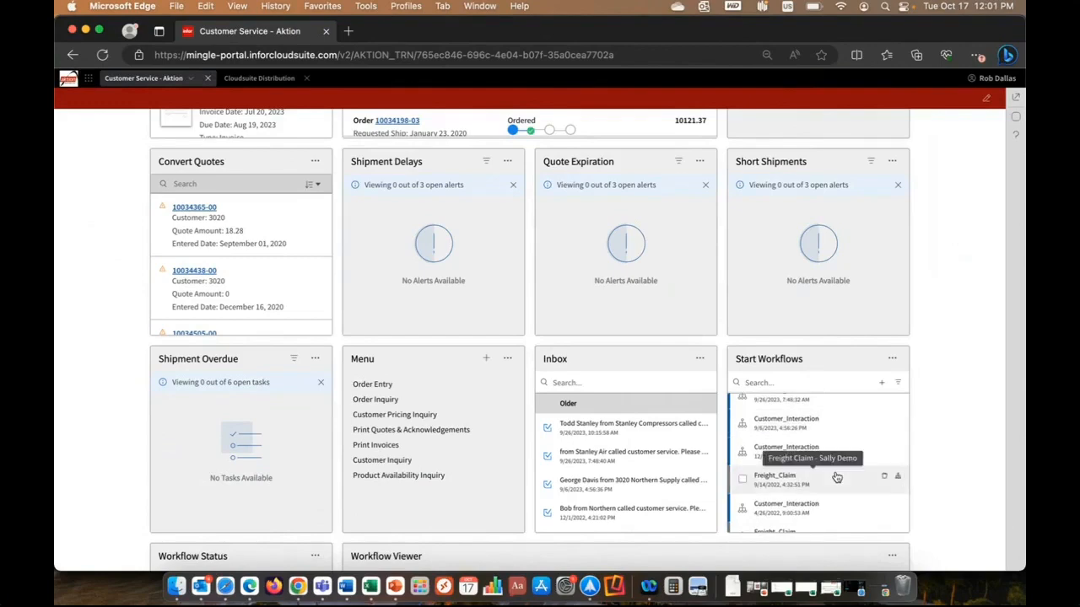
{"action": "scroll", "coordinate": [991, 435], "scroll_direction": "up", "scroll_amount": 1}
{"action": "scroll", "coordinate": [991, 435], "scroll_direction": "up", "scroll_amount": 10}
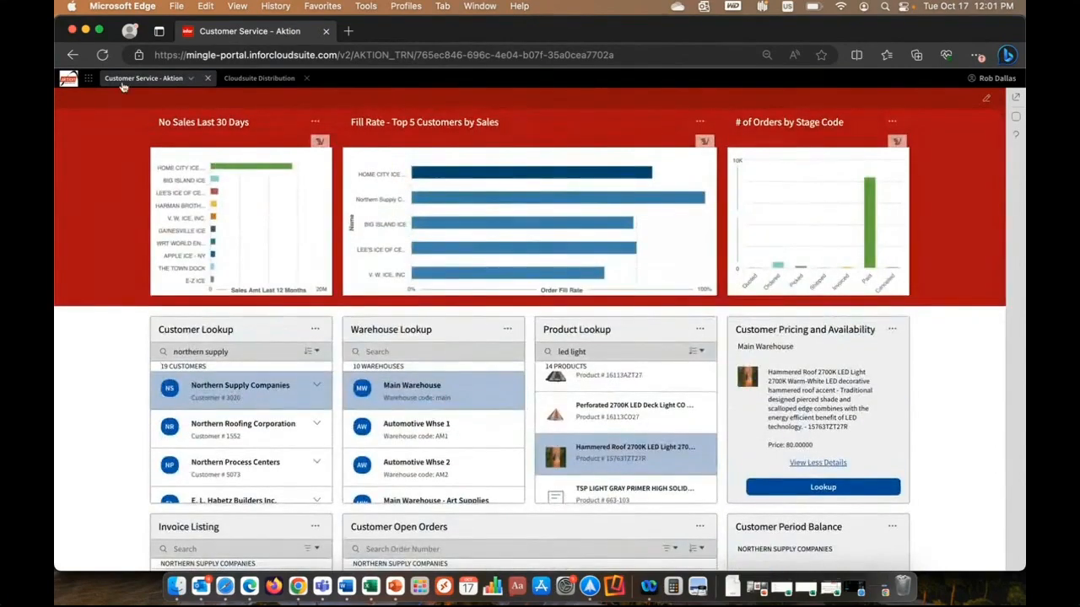
Search Cloudsuite Distribution for "northern" and open the Customer Inquiry for Northern Supply Companies from the Customers results.
{"action": "left_click", "coordinate": [260, 78]}
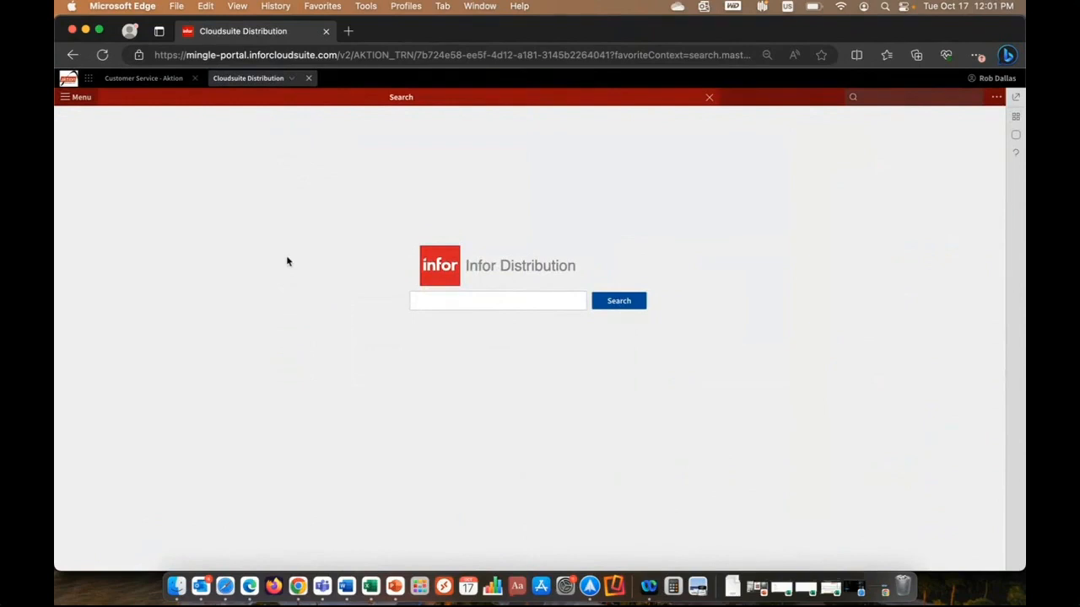
{"action": "left_click", "coordinate": [498, 305]}
{"action": "type", "text": "northern"}
{"action": "key", "text": "Return"}
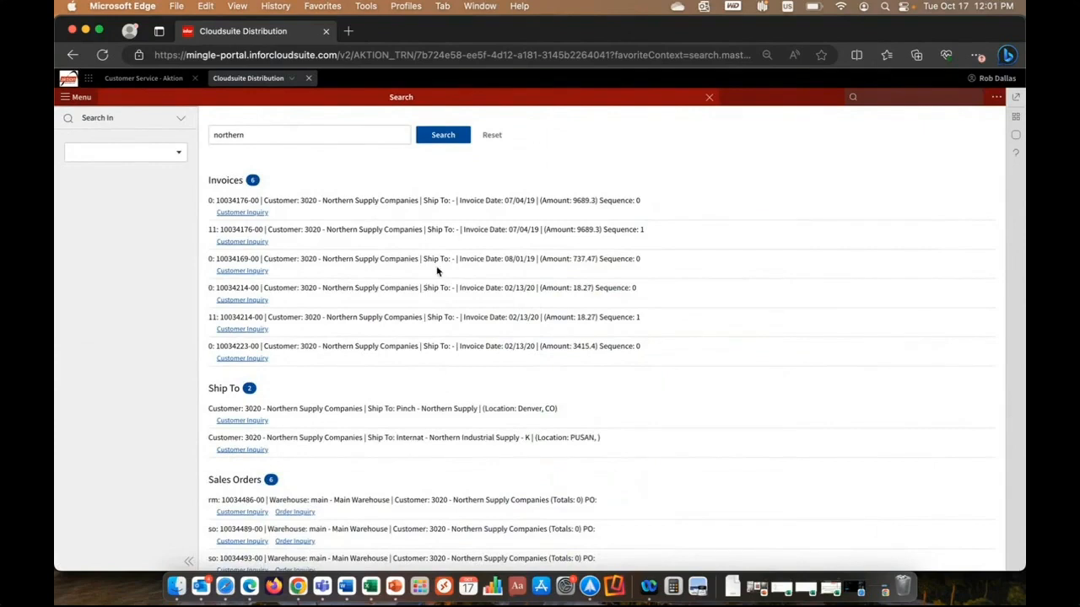
{"action": "scroll", "coordinate": [437, 271], "scroll_direction": "down", "scroll_amount": 5}
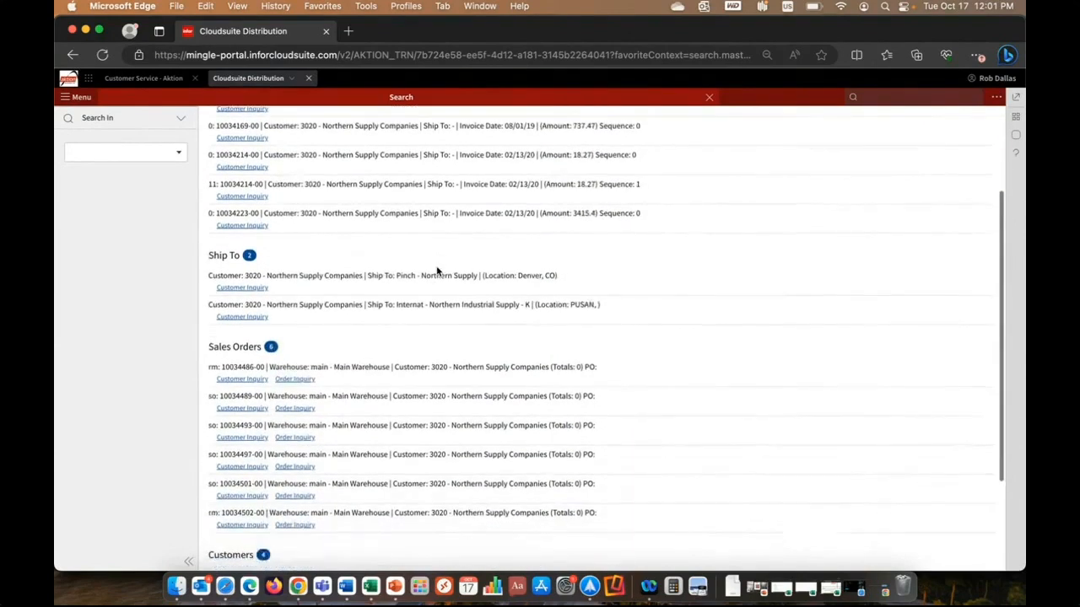
{"action": "scroll", "coordinate": [437, 271], "scroll_direction": "down", "scroll_amount": 5}
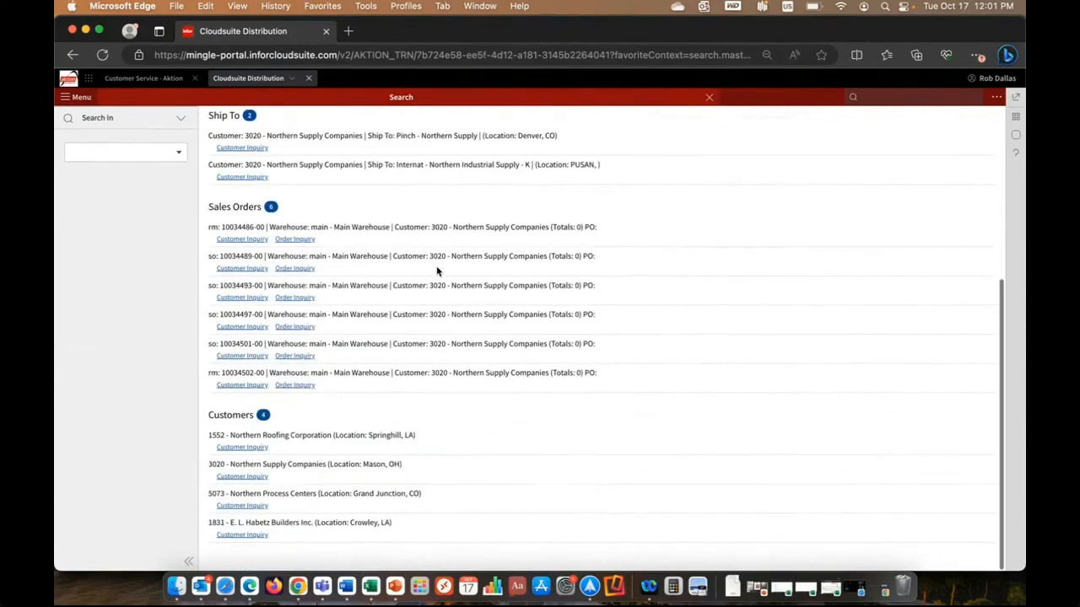
{"action": "left_click", "coordinate": [242, 477]}
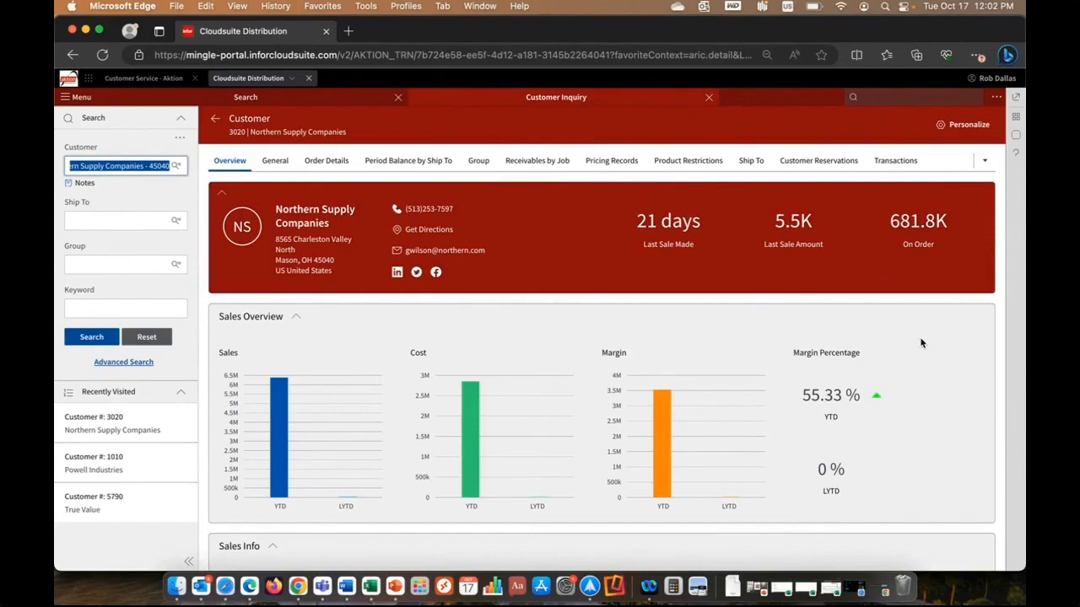
Review the customer's sales and credit overview and display the Period Balance by Ship To.
{"action": "scroll", "coordinate": [906, 324], "scroll_direction": "down", "scroll_amount": 2}
{"action": "scroll", "coordinate": [905, 323], "scroll_direction": "down", "scroll_amount": 5}
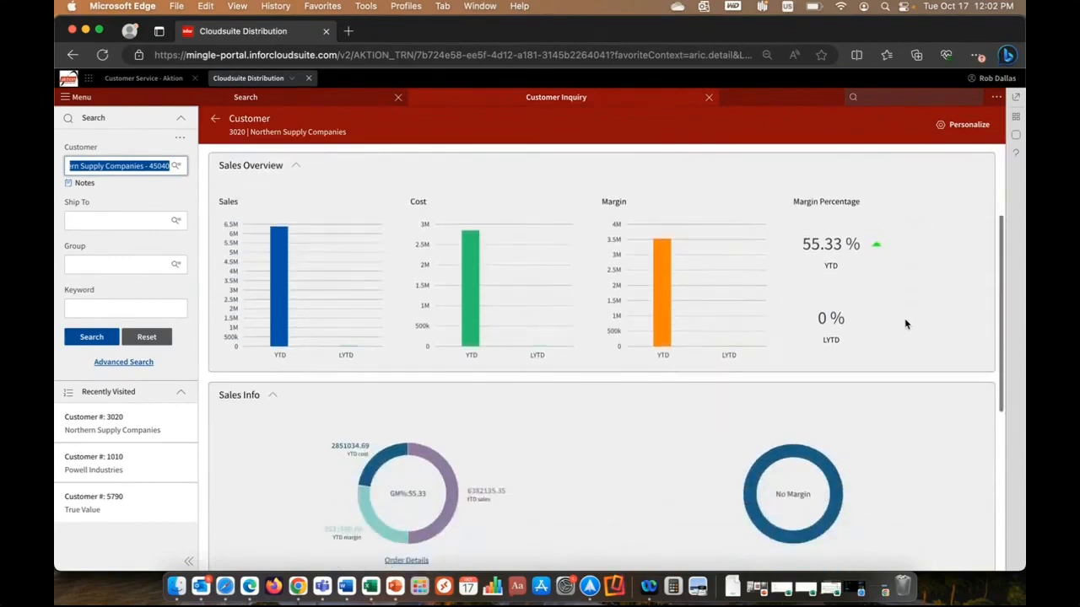
{"action": "scroll", "coordinate": [905, 323], "scroll_direction": "up", "scroll_amount": 5}
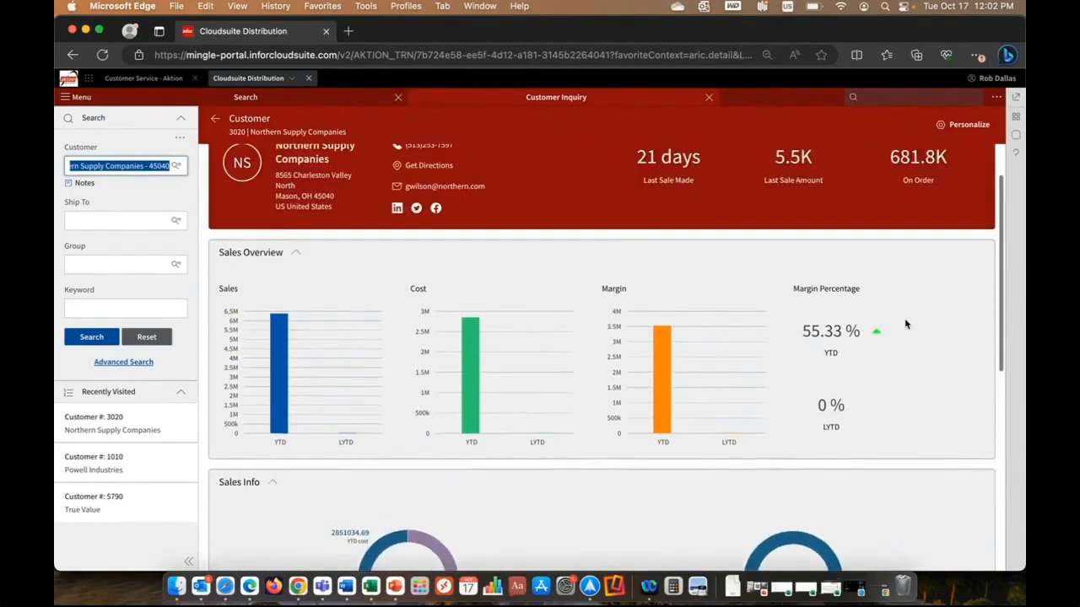
{"action": "scroll", "coordinate": [905, 324], "scroll_direction": "down", "scroll_amount": 15}
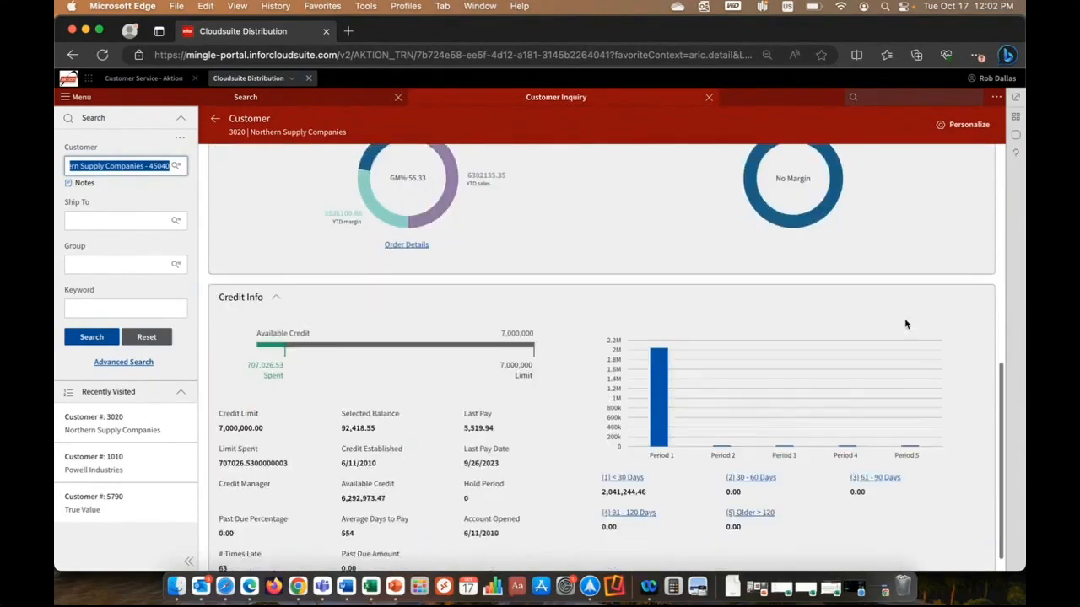
{"action": "scroll", "coordinate": [906, 324], "scroll_direction": "up", "scroll_amount": 15}
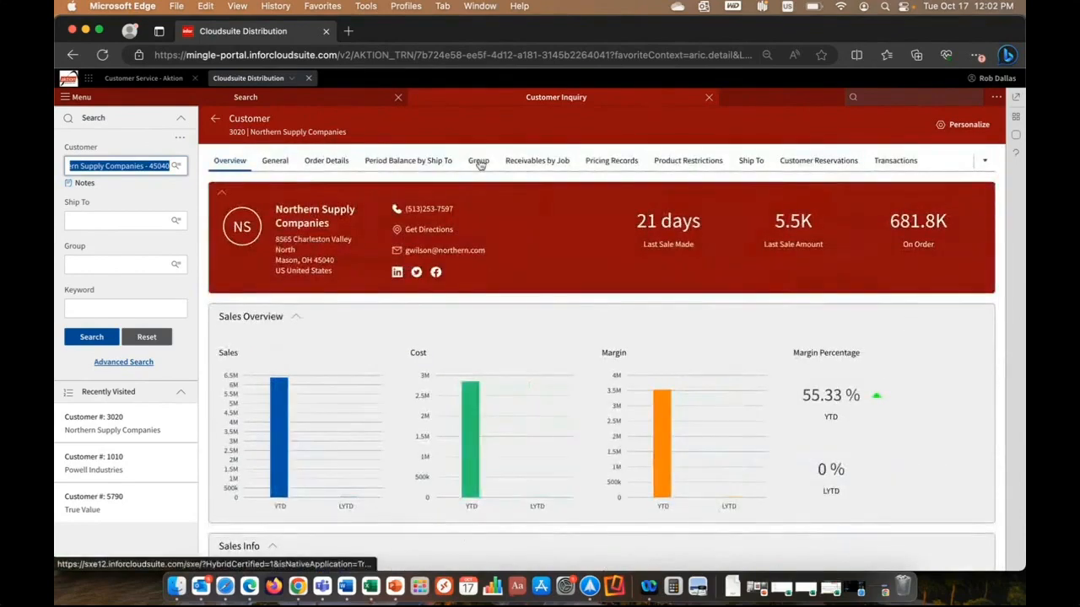
{"action": "left_click", "coordinate": [429, 167]}
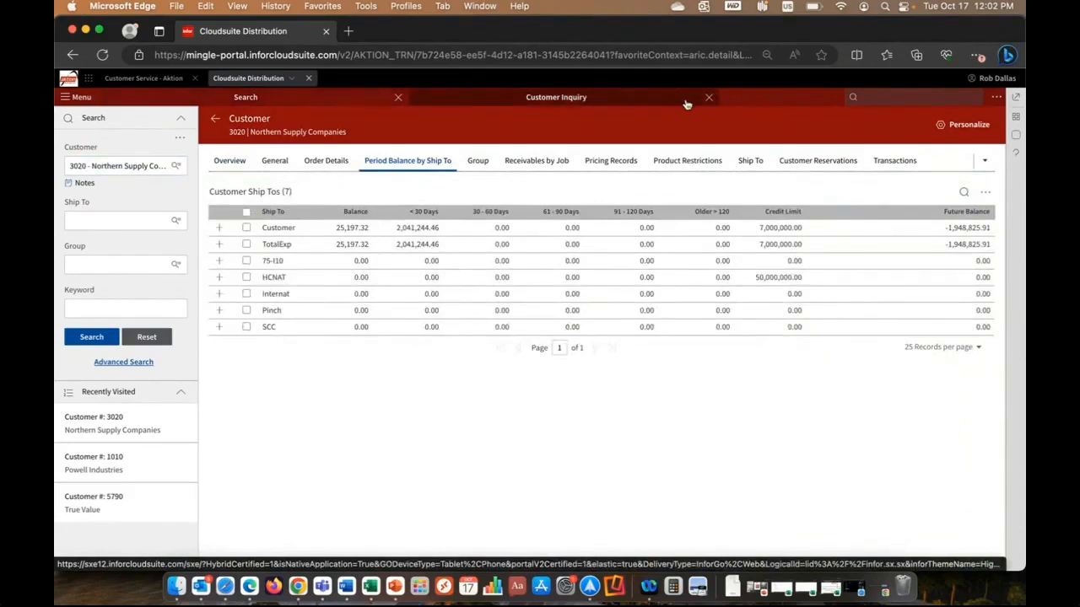
Switch between the search results and the Customer Inquiry, and close the Customer Inquiry.
{"action": "left_click", "coordinate": [354, 106]}
{"action": "left_click", "coordinate": [478, 103]}
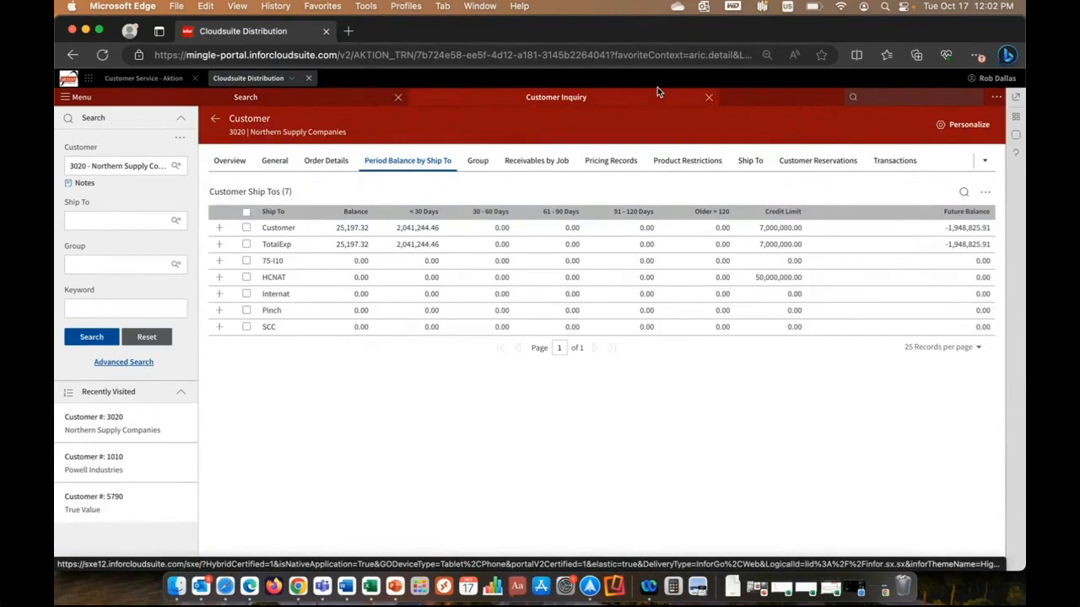
{"action": "left_click", "coordinate": [709, 97]}
Browse the main menu's Customer Inquiry functions, leaving the menu without opening any of them.
{"action": "left_click", "coordinate": [67, 100]}
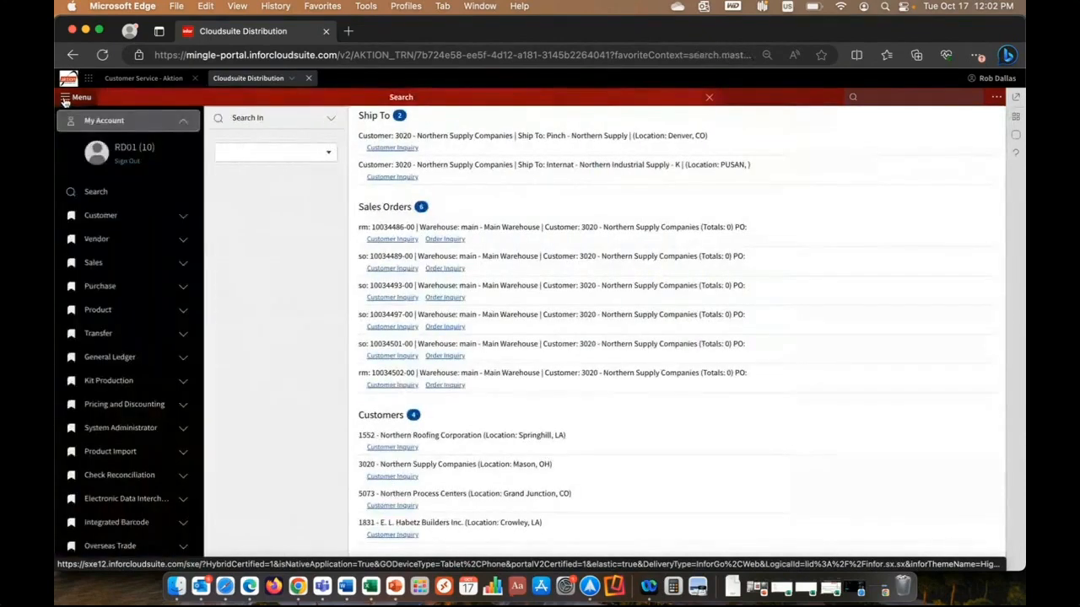
{"action": "left_click", "coordinate": [118, 216]}
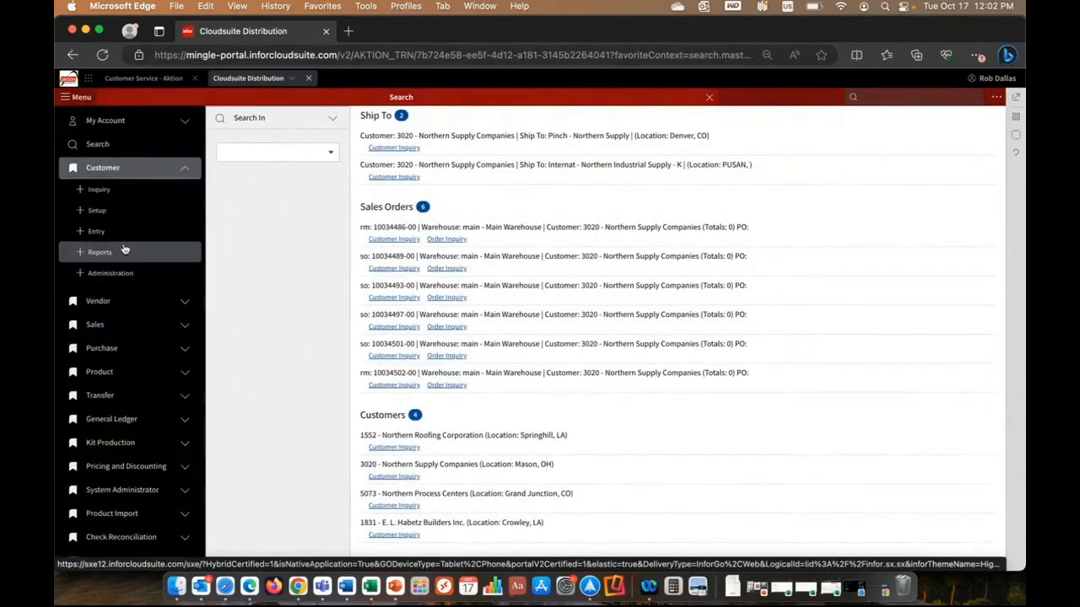
{"action": "left_click", "coordinate": [101, 194]}
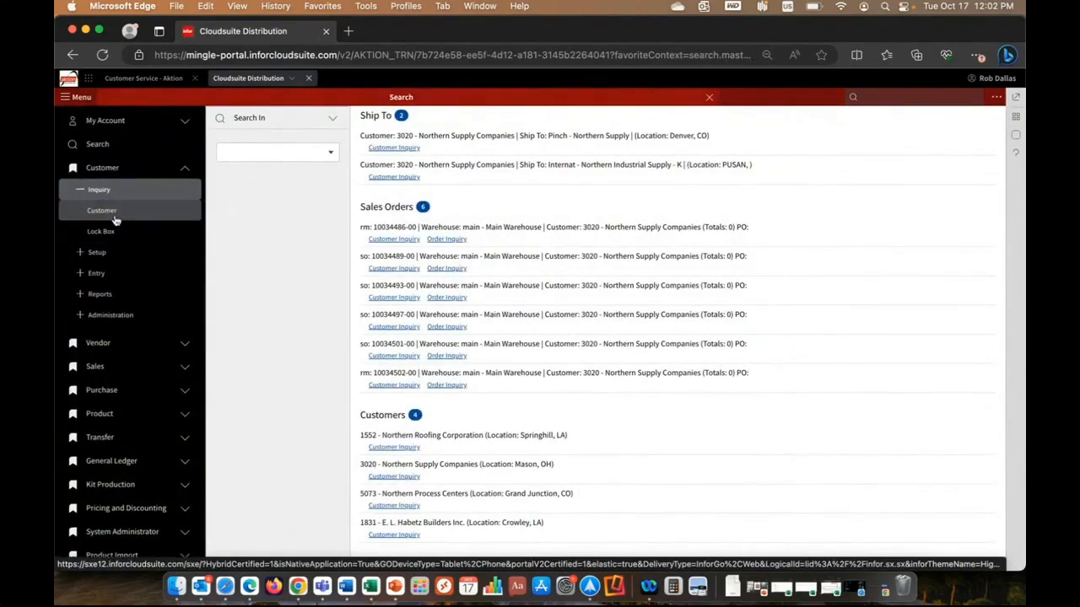
{"action": "left_click", "coordinate": [81, 99]}
Look up functions matching "pricing" and clear the function search.
{"action": "left_click", "coordinate": [885, 97]}
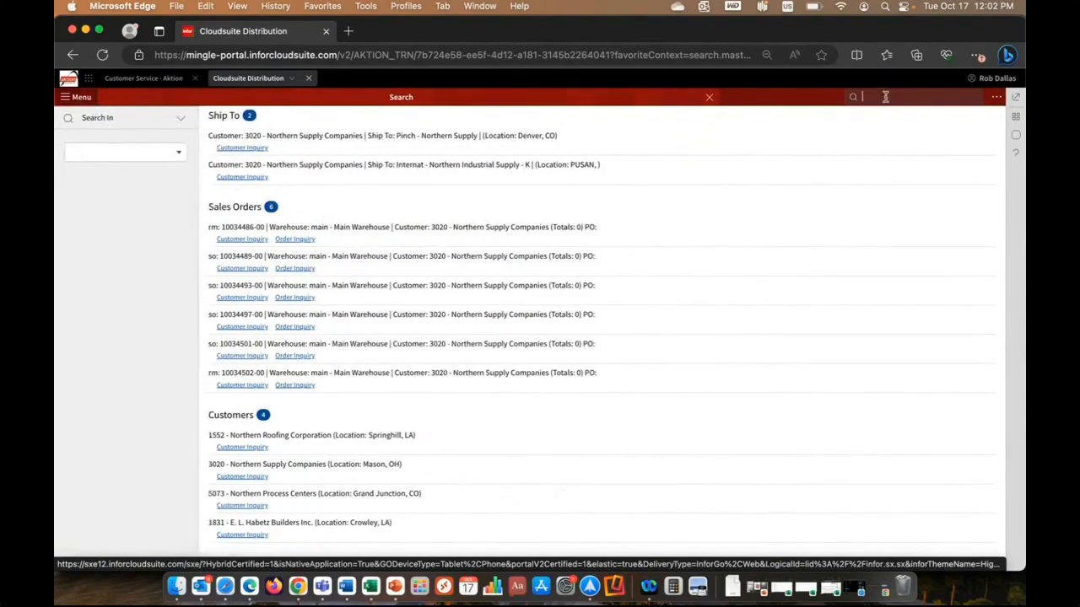
{"action": "type", "text": "pricing"}
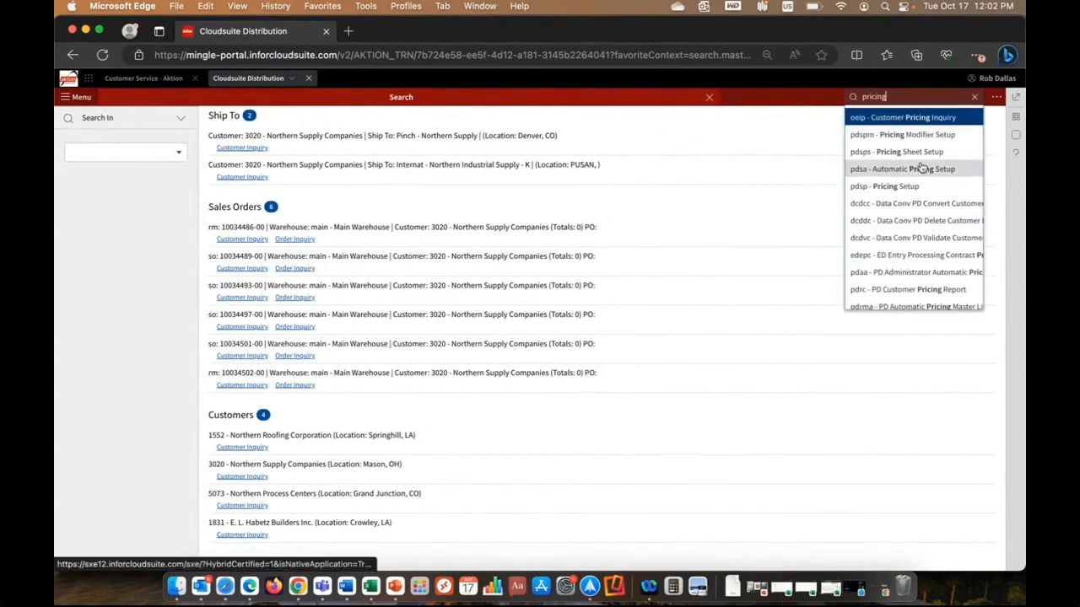
{"action": "left_click", "coordinate": [974, 96]}
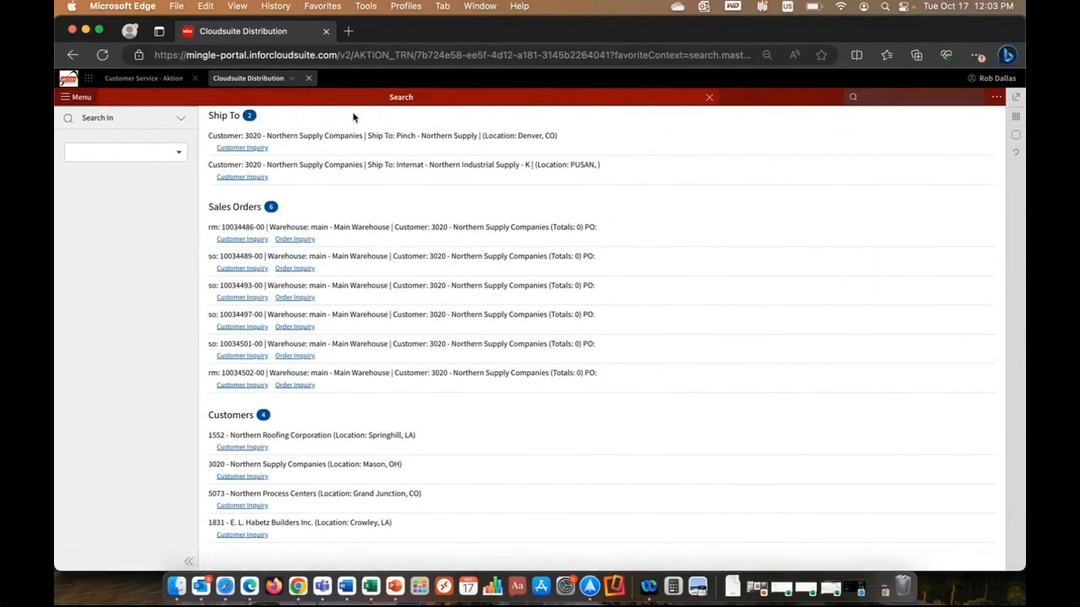
Open the portal's application navigation and expand the full list of bookmarks.
{"action": "left_click", "coordinate": [87, 81]}
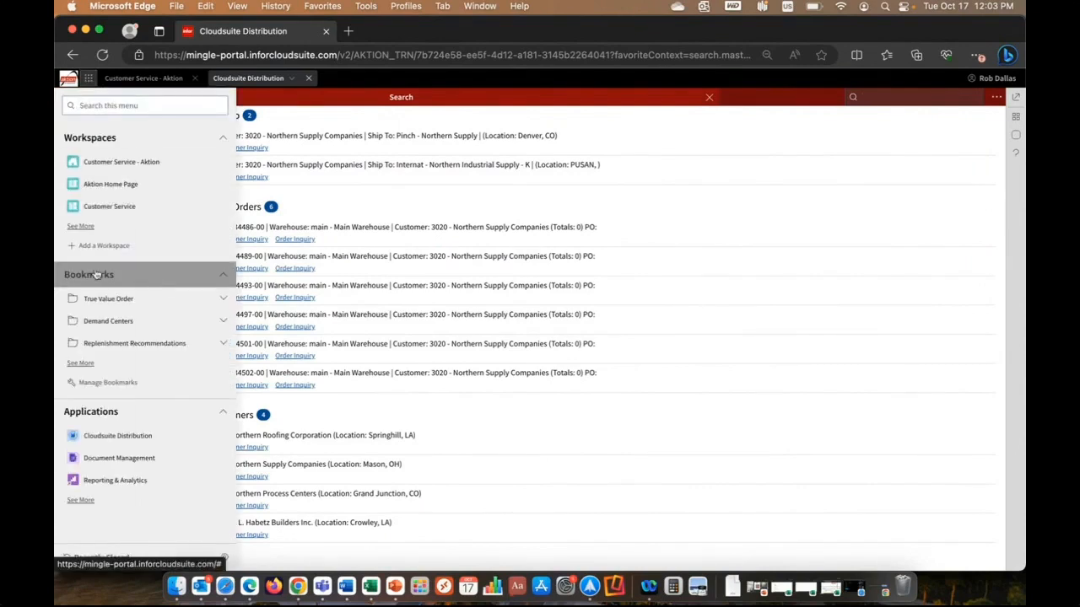
{"action": "left_click", "coordinate": [85, 364]}
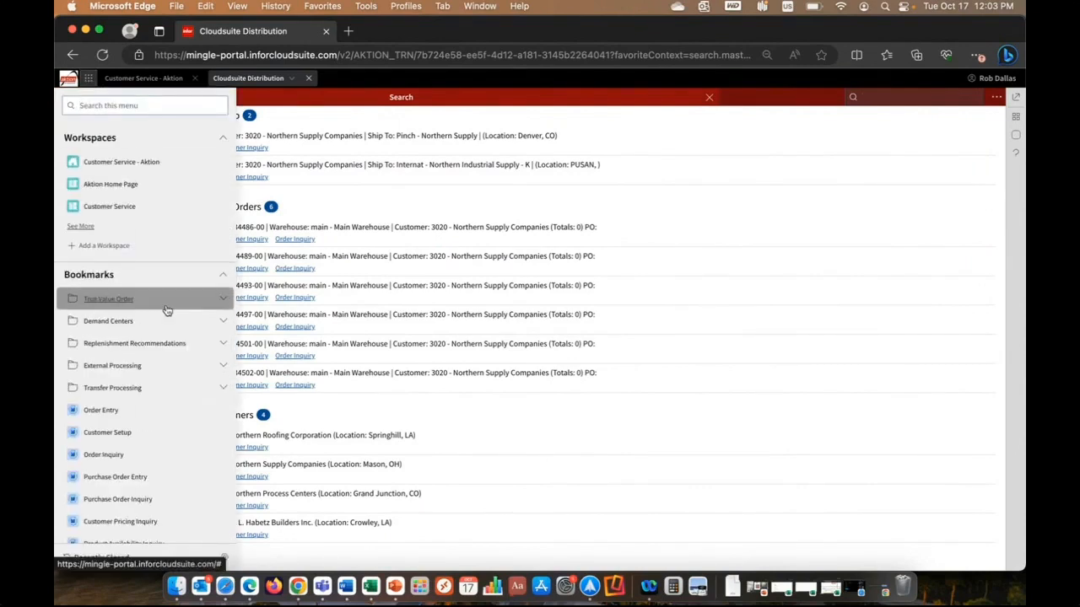
Open the bookmarked Customer Inquiry for Northern Supply Companies and close the inquiry after viewing its overview.
{"action": "scroll", "coordinate": [164, 310], "scroll_direction": "down", "scroll_amount": 3}
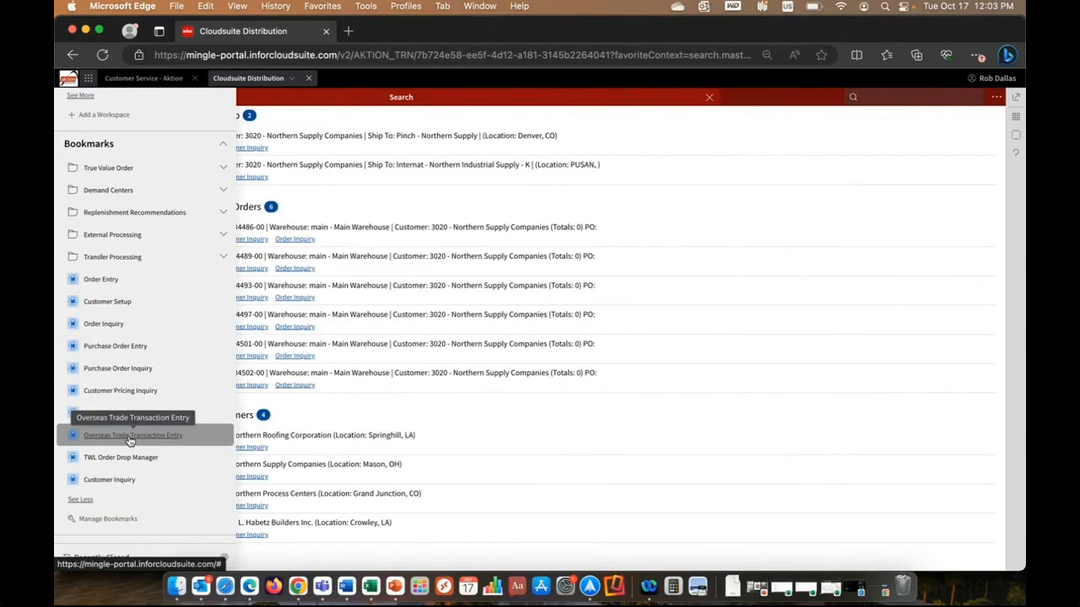
{"action": "left_click", "coordinate": [111, 480]}
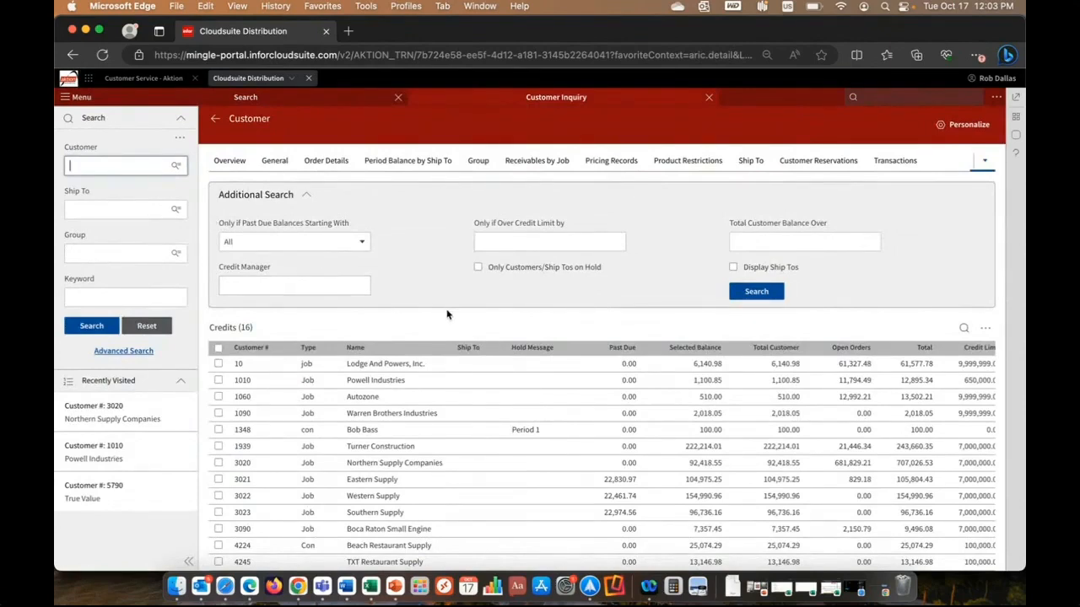
{"action": "left_click", "coordinate": [123, 163]}
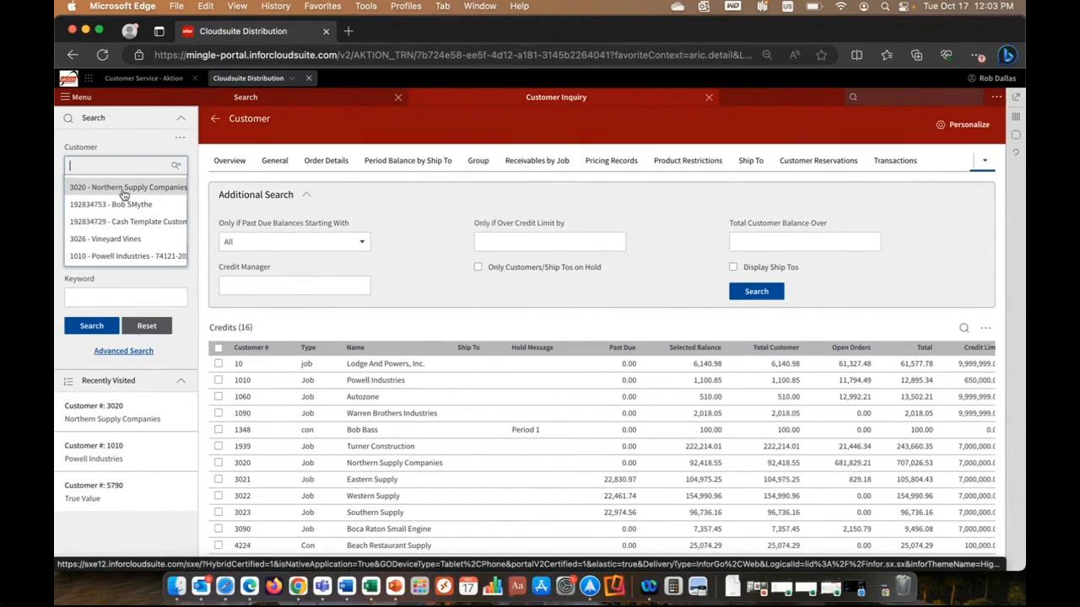
{"action": "left_click", "coordinate": [123, 193]}
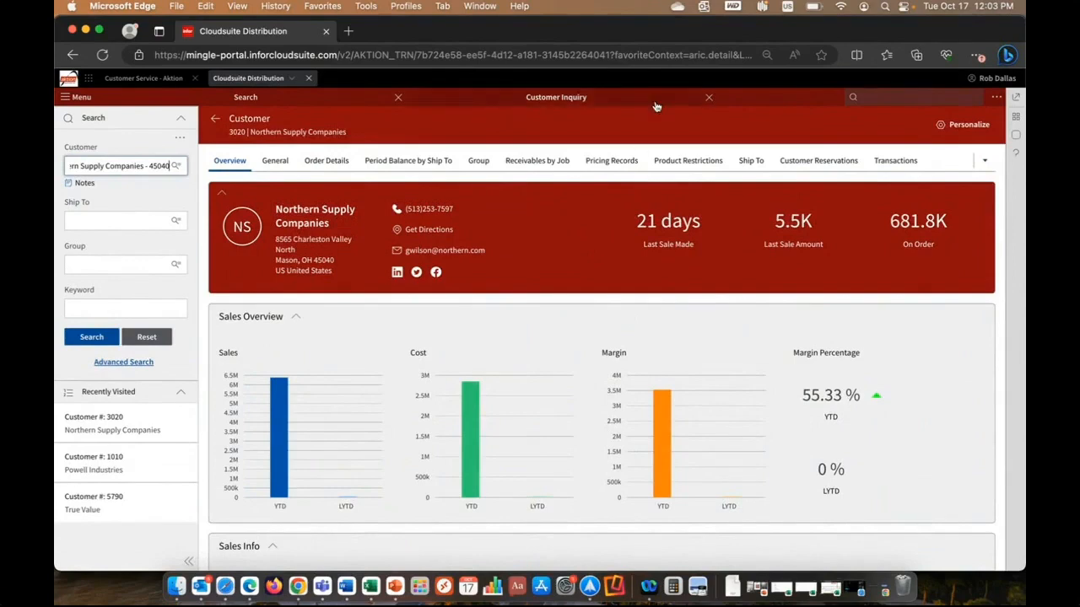
{"action": "left_click", "coordinate": [709, 99]}
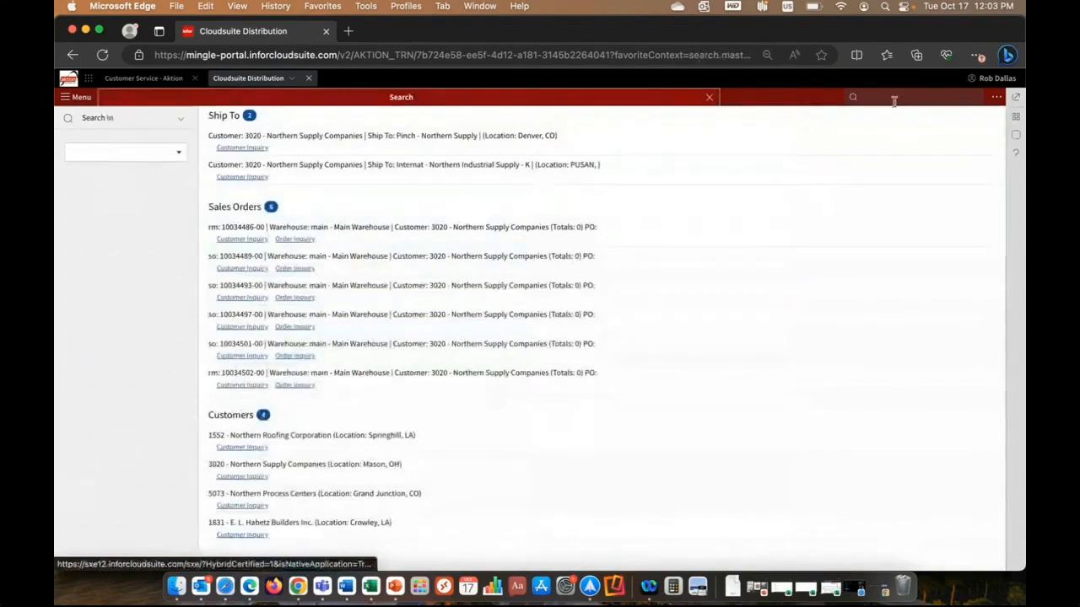
Search the functions for "pricing" and open Customer Pricing Inquiry.
{"action": "left_click", "coordinate": [894, 101]}
{"action": "type", "text": "pricing"}
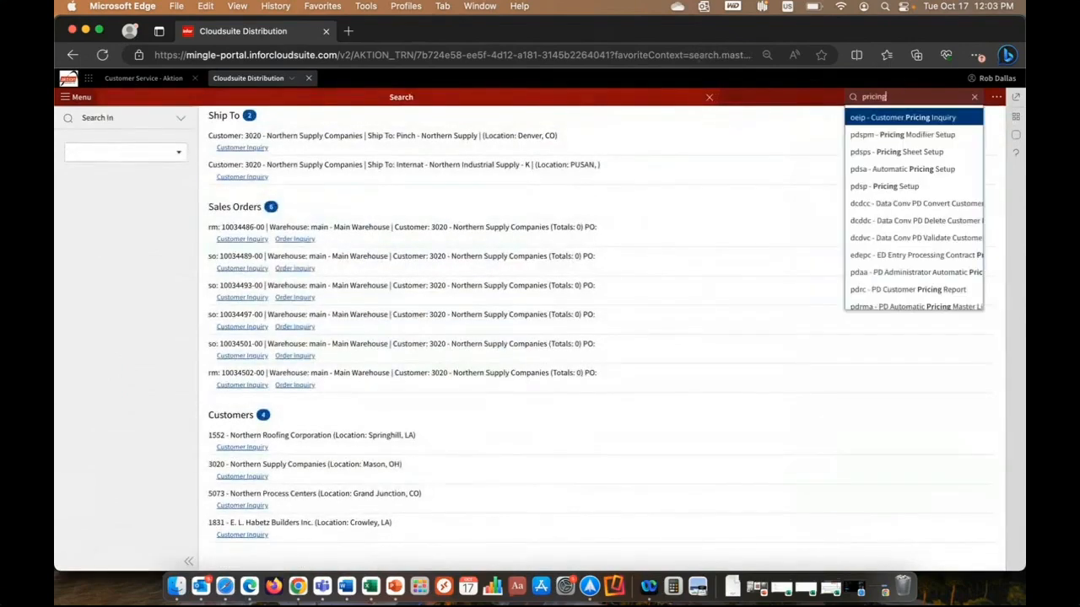
{"action": "left_click", "coordinate": [898, 117]}
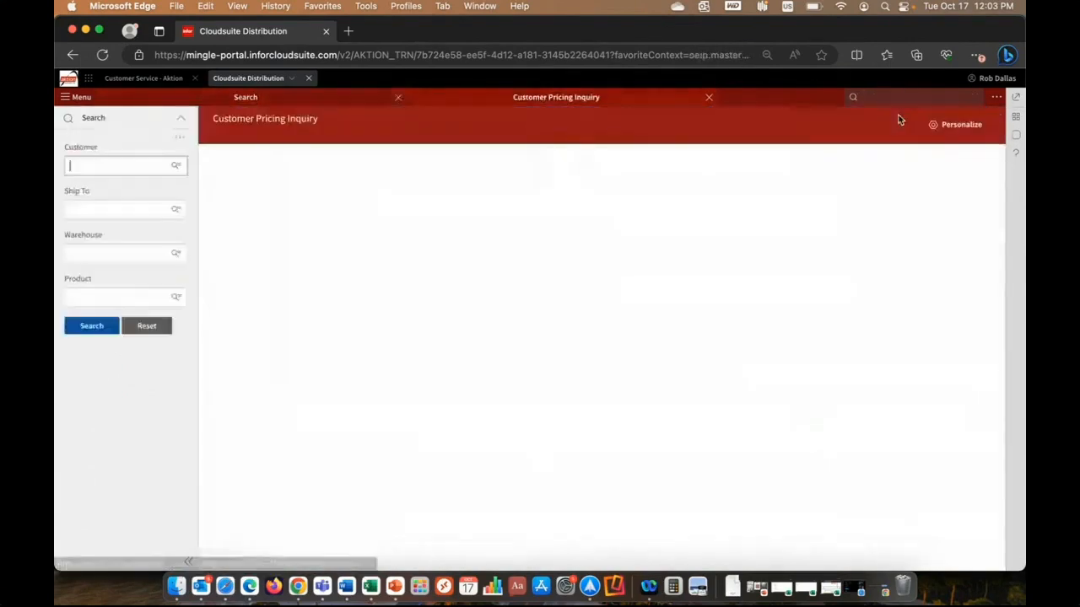
{"action": "left_click", "coordinate": [126, 163]}
{"action": "type", "text": "302"}
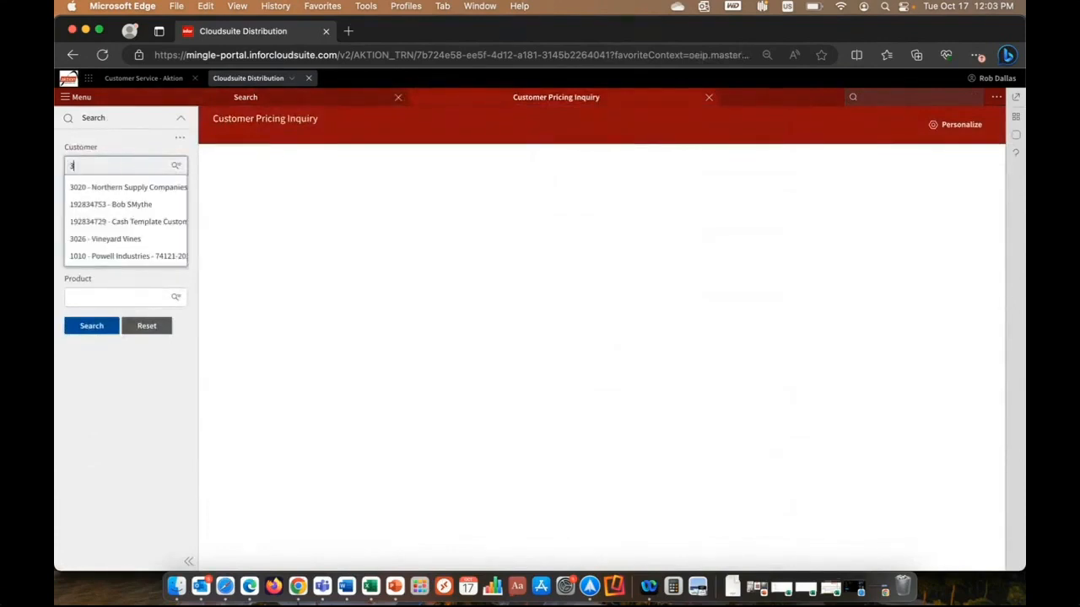
{"action": "key", "text": "BackSpace"}
{"action": "type", "text": "northern"}
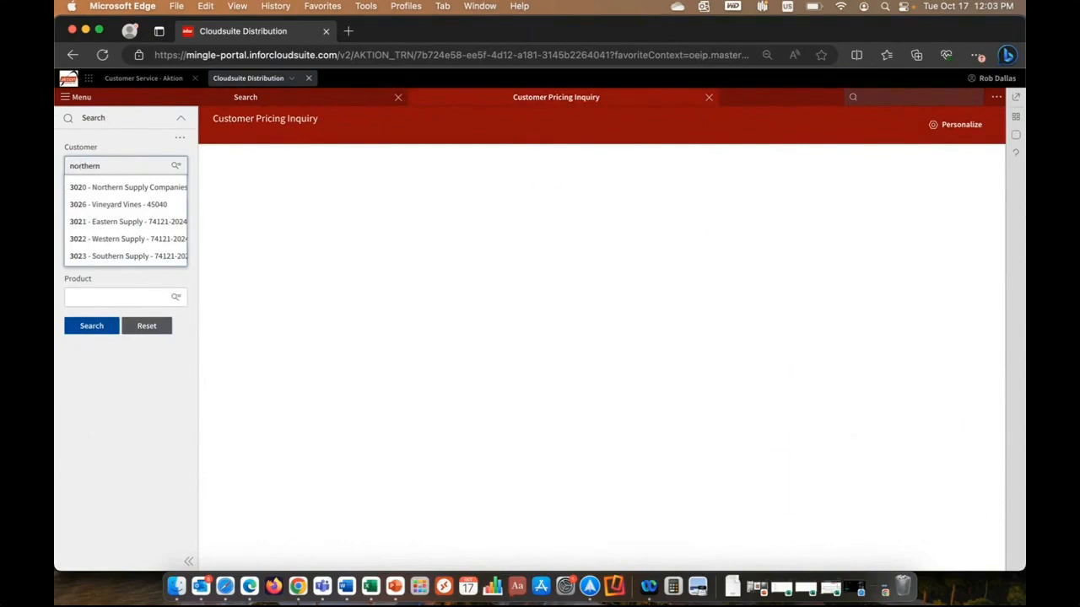
{"action": "key", "text": "BackSpace"}
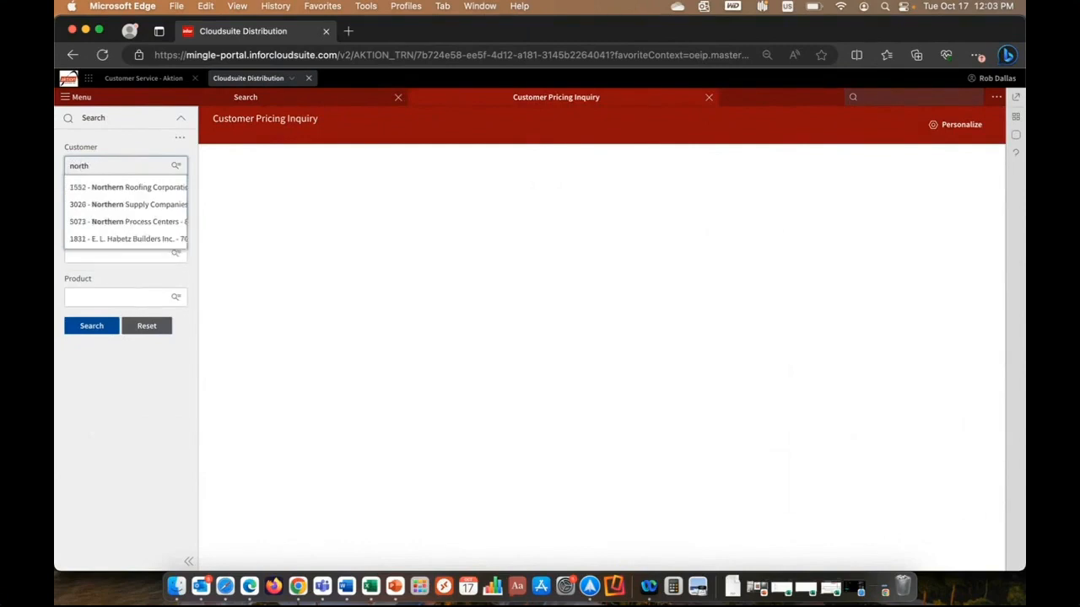
{"action": "key", "text": "BackSpace"}
{"action": "key", "text": "BackSpace"}
{"action": "key", "text": "BackSpace"}
{"action": "key", "text": "BackSpace"}
{"action": "key", "text": "BackSpace"}
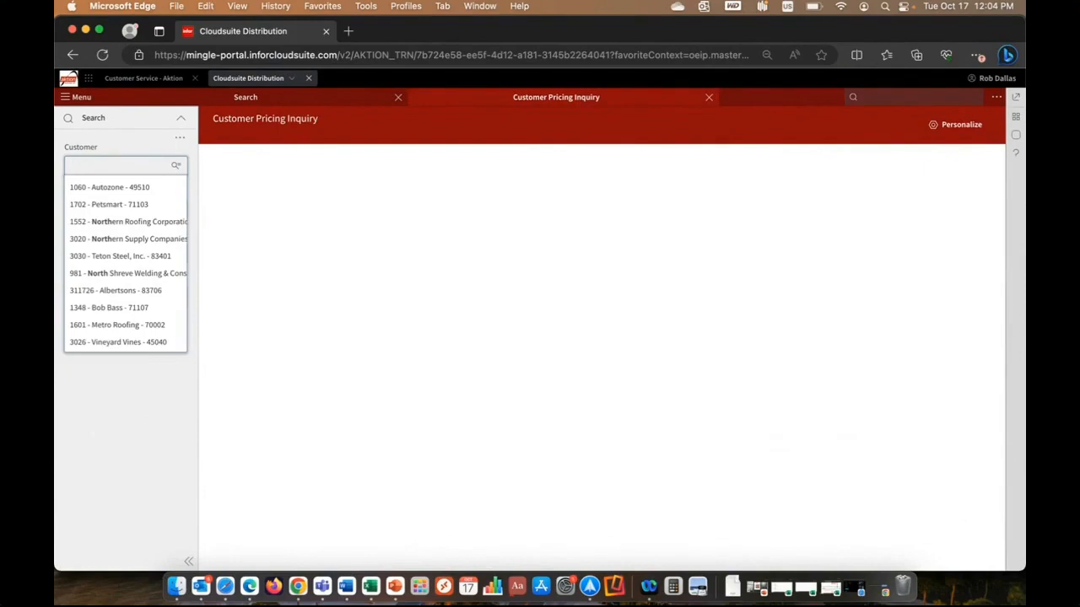
Run the pricing inquiry for customer Northern Supply Companies and product N45600052, the TRL 44" Built-in Grill, found with "grill built-in".
{"action": "type", "text": "3020"}
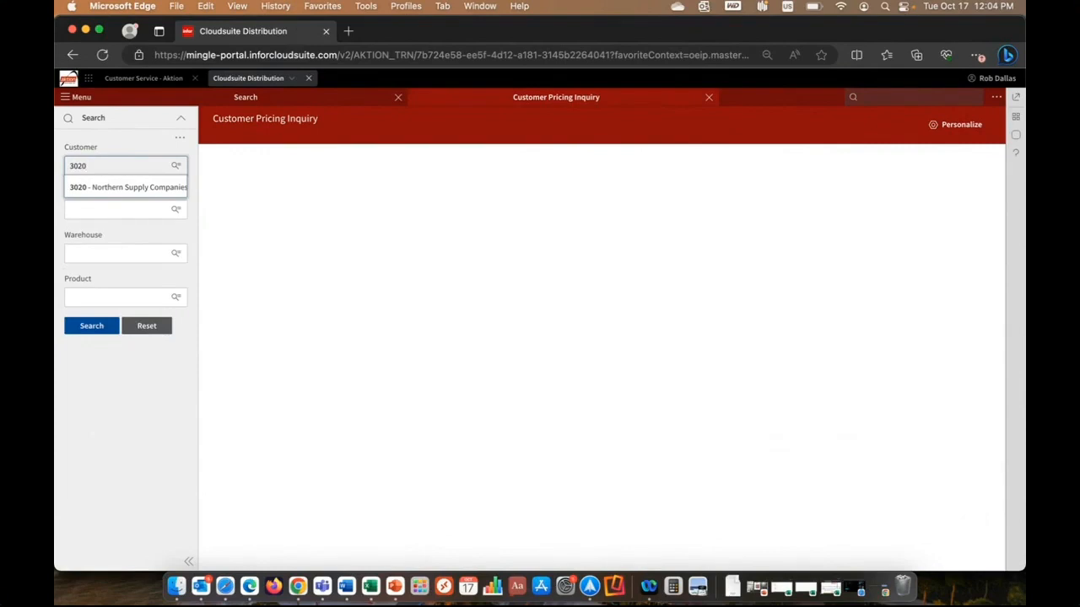
{"action": "left_click", "coordinate": [105, 190]}
{"action": "left_click", "coordinate": [116, 307]}
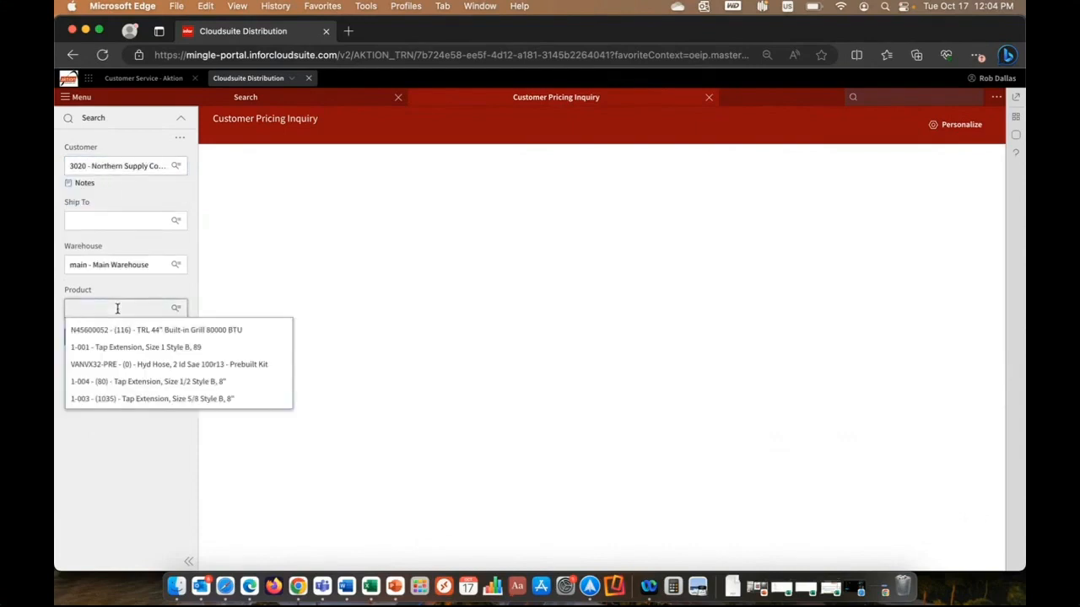
{"action": "type", "text": "grill built-in"}
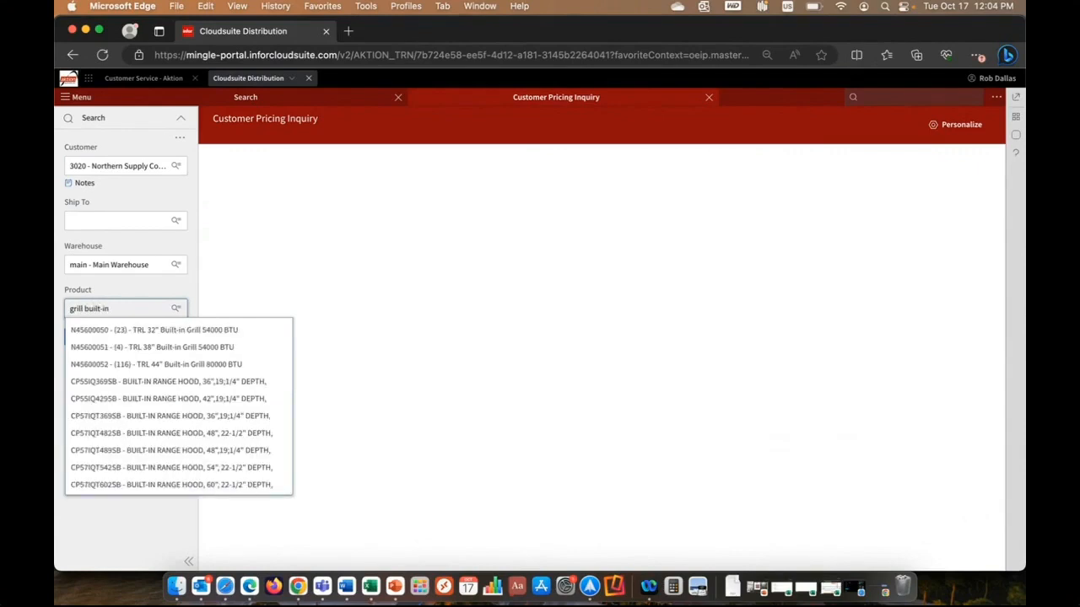
{"action": "left_click", "coordinate": [149, 364]}
{"action": "left_click", "coordinate": [109, 353]}
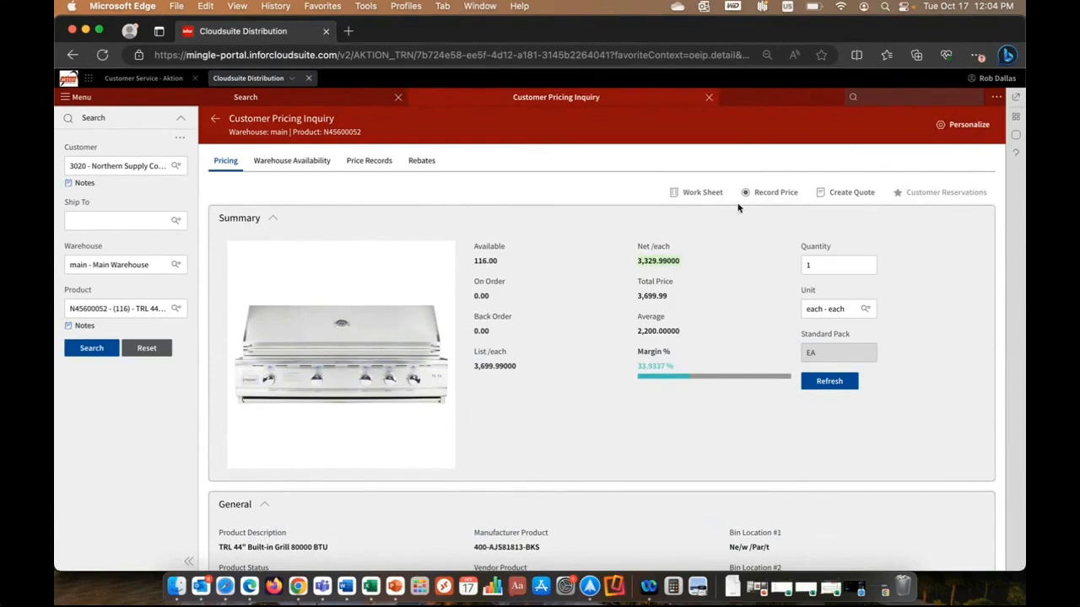
Show the widgets for the pricing inquiry and examine the document, notes, activities and reports widgets.
{"action": "left_click", "coordinate": [1017, 118]}
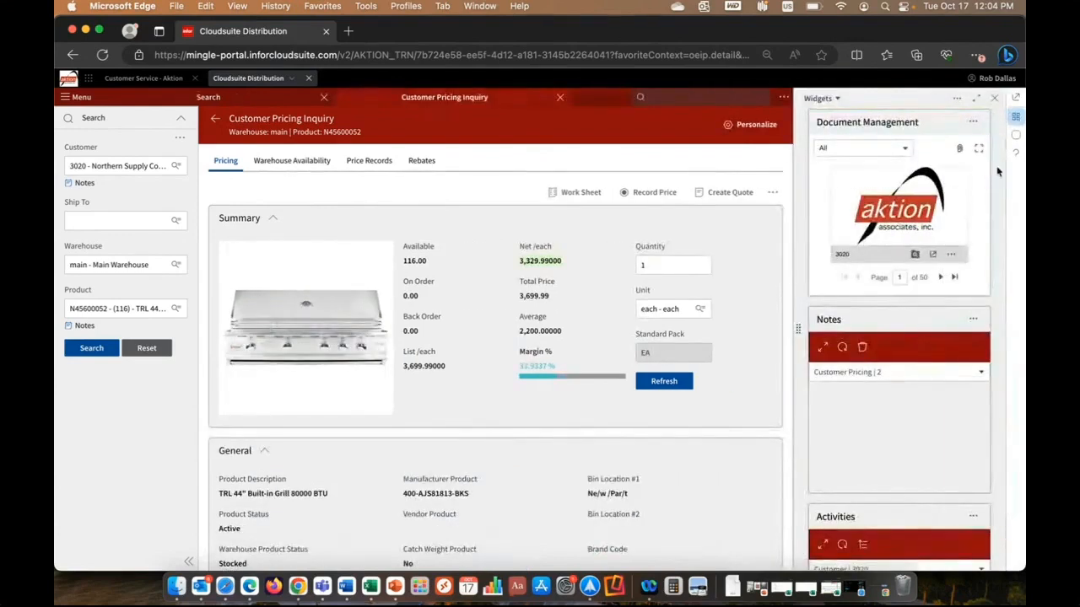
{"action": "scroll", "coordinate": [978, 169], "scroll_direction": "down", "scroll_amount": 2}
{"action": "scroll", "coordinate": [962, 166], "scroll_direction": "up", "scroll_amount": 2}
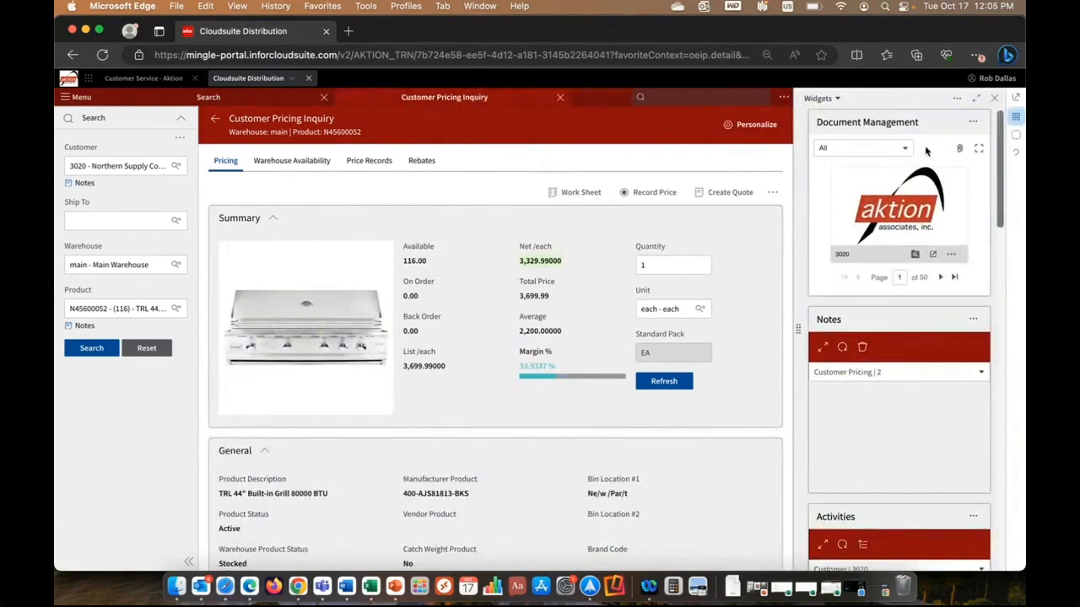
{"action": "scroll", "coordinate": [1001, 226], "scroll_direction": "down", "scroll_amount": 2}
{"action": "scroll", "coordinate": [1001, 226], "scroll_direction": "down", "scroll_amount": 3}
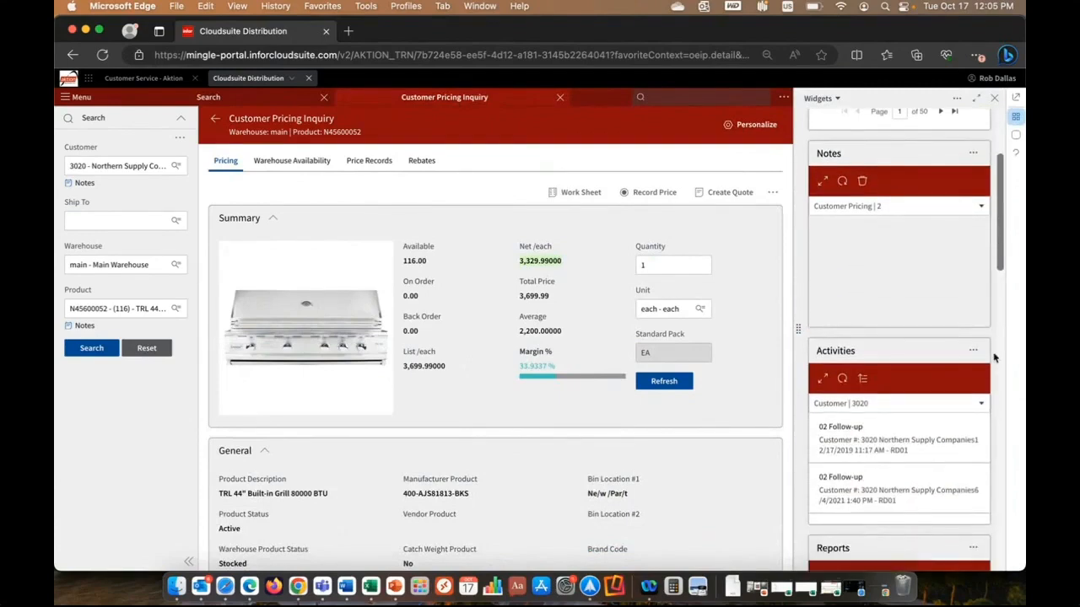
{"action": "scroll", "coordinate": [994, 399], "scroll_direction": "down", "scroll_amount": 5}
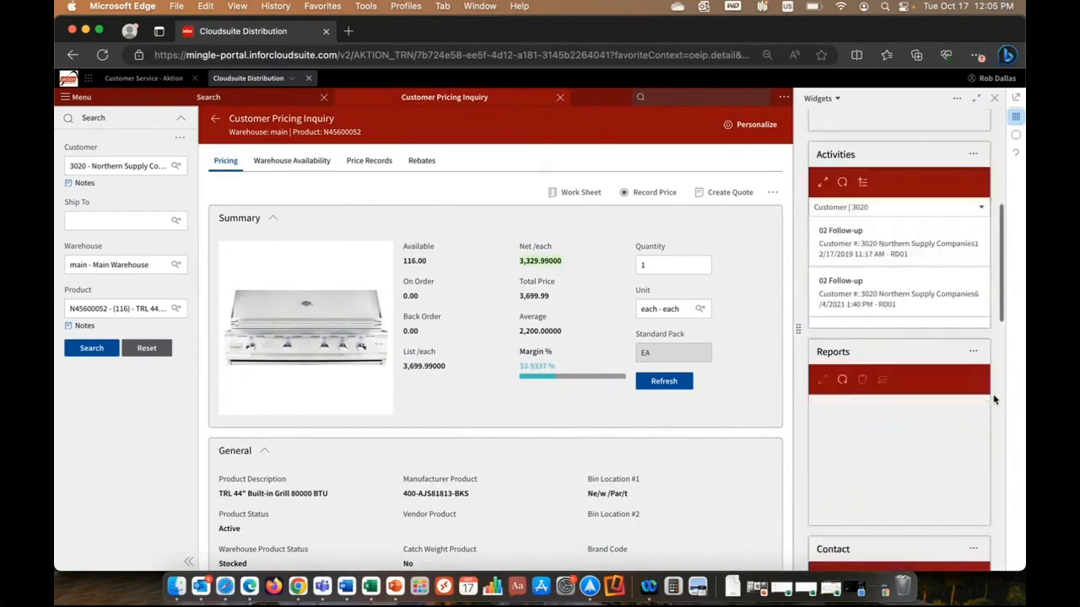
{"action": "scroll", "coordinate": [993, 400], "scroll_direction": "down", "scroll_amount": 5}
{"action": "scroll", "coordinate": [993, 400], "scroll_direction": "up", "scroll_amount": 10}
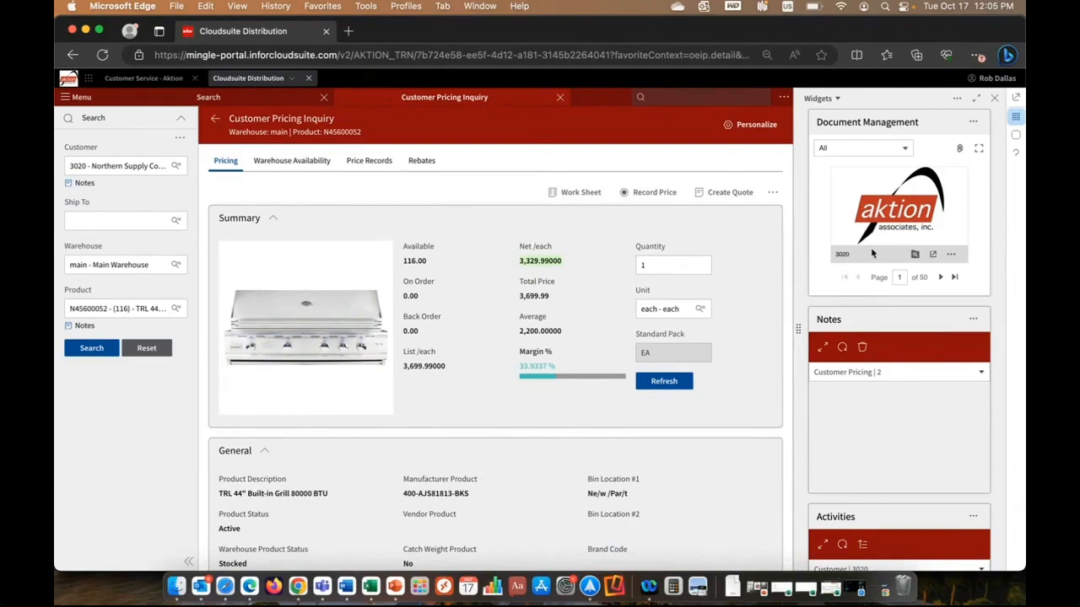
Filter the Document Management widget to ICProductMaster documents and close the widgets.
{"action": "left_click", "coordinate": [905, 149]}
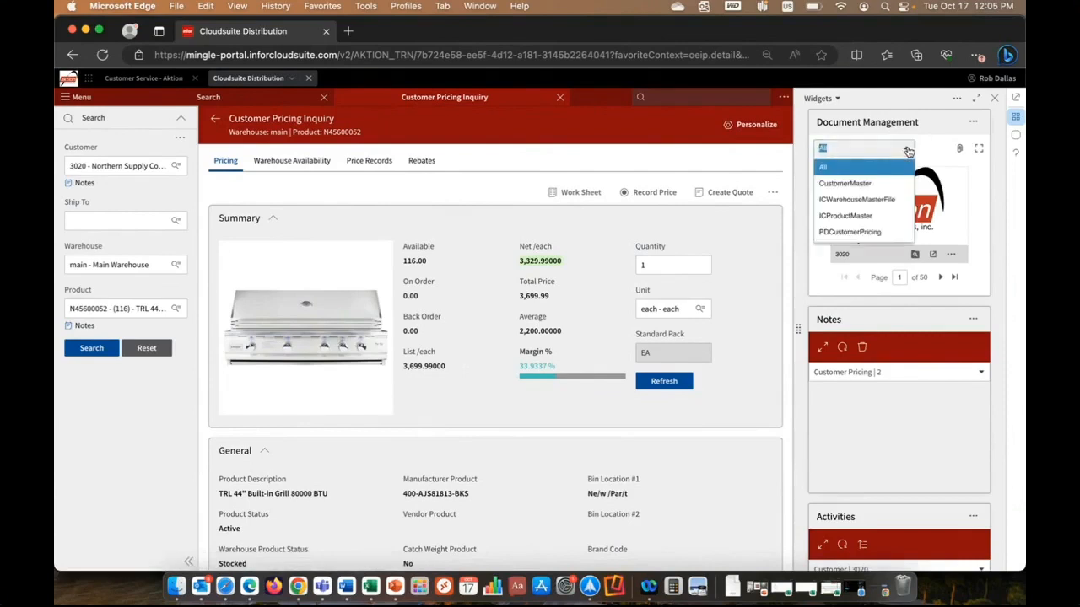
{"action": "left_click", "coordinate": [888, 217]}
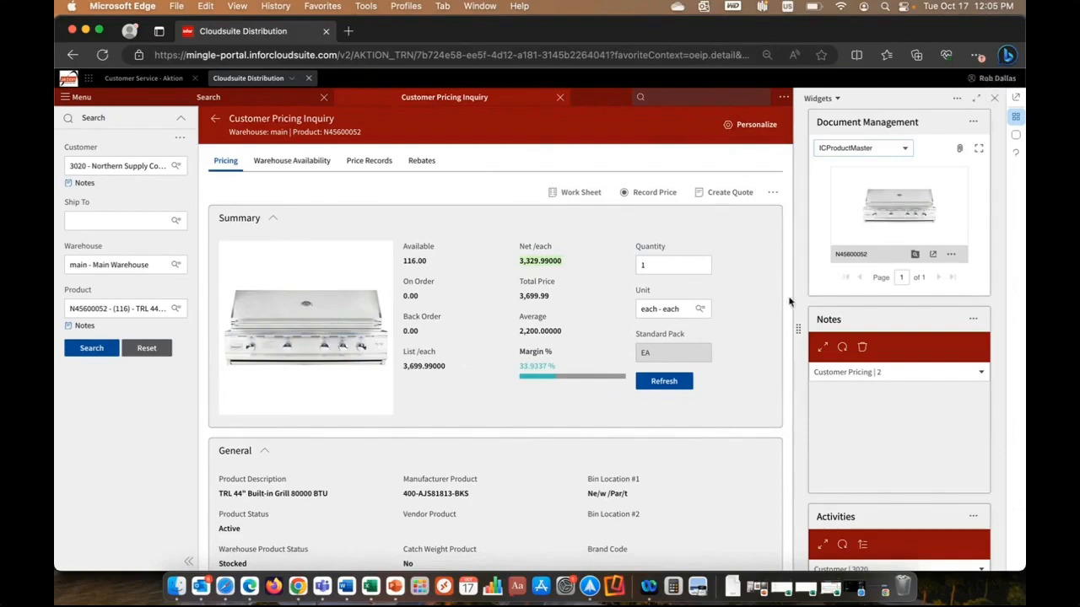
{"action": "mouse_move", "coordinate": [796, 333]}
{"action": "left_mouse_down"}
{"action": "mouse_move", "coordinate": [536, 319]}
{"action": "mouse_move", "coordinate": [839, 310]}
{"action": "mouse_move", "coordinate": [797, 312]}
{"action": "left_mouse_up"}
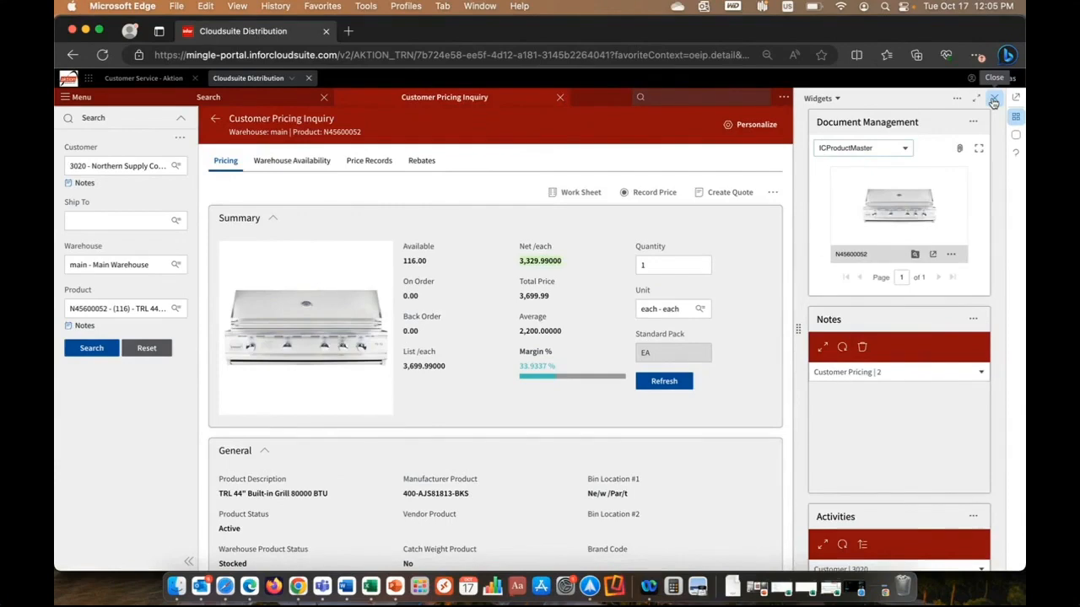
{"action": "left_click", "coordinate": [993, 100]}
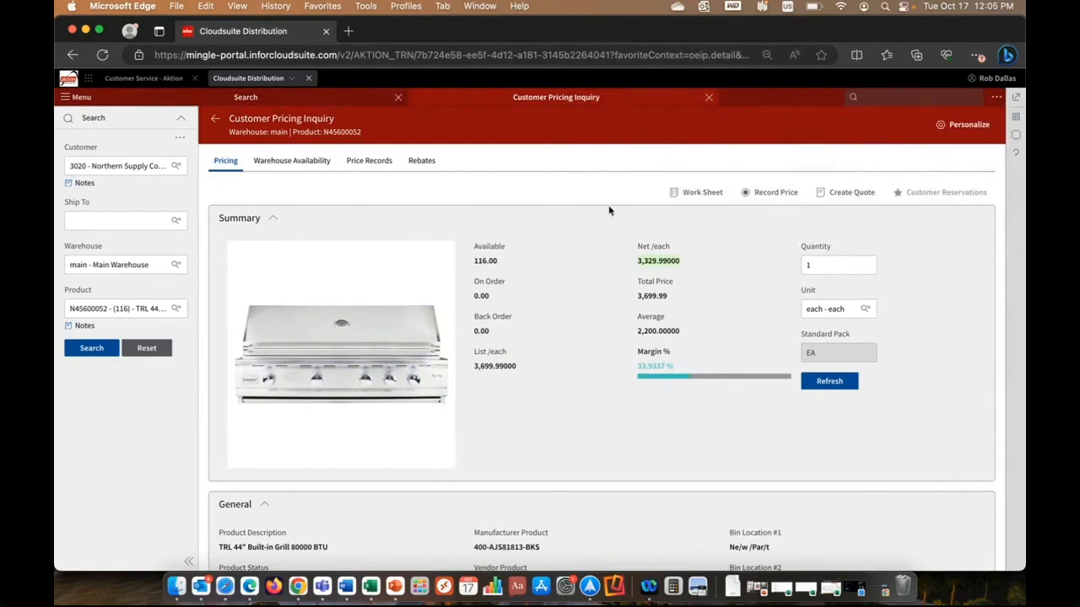
Search the functions for "order inq" and open Order Inquiry.
{"action": "left_click", "coordinate": [885, 97]}
{"action": "type", "text": "o"}
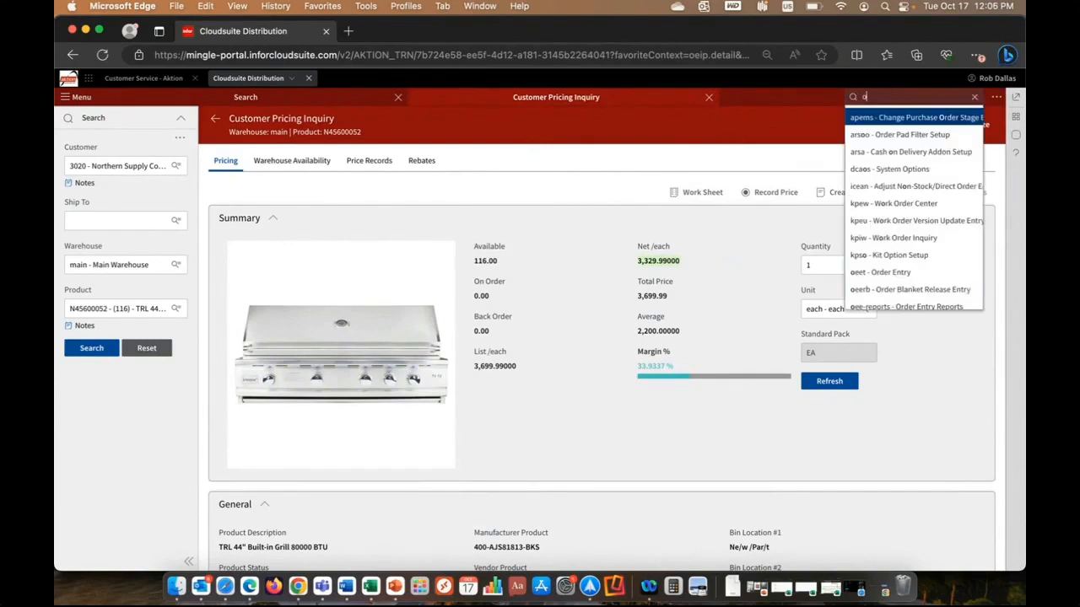
{"action": "type", "text": "rder inq"}
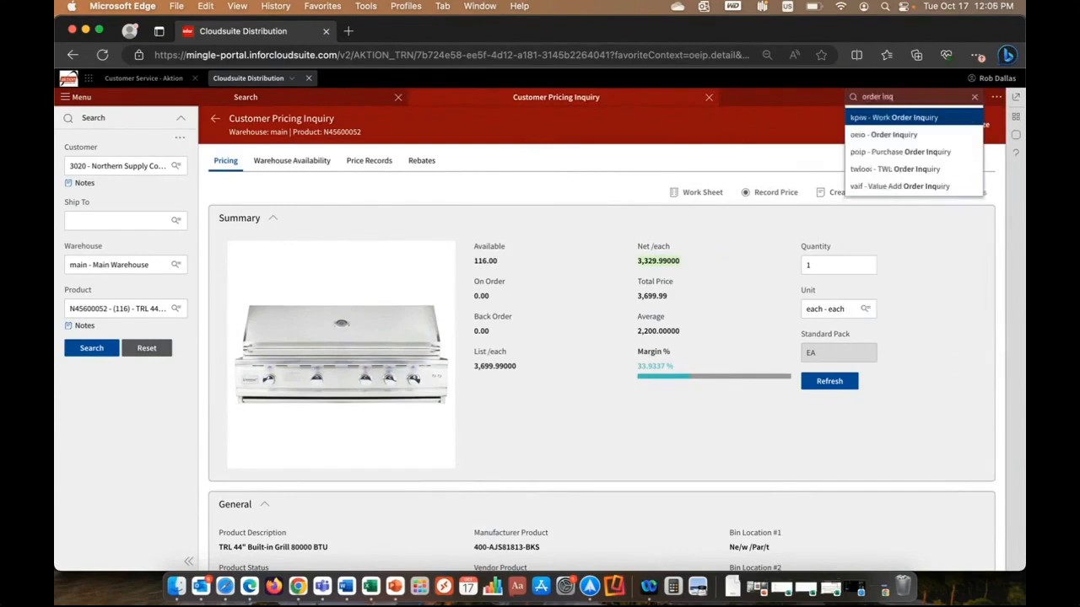
{"action": "left_click", "coordinate": [869, 135]}
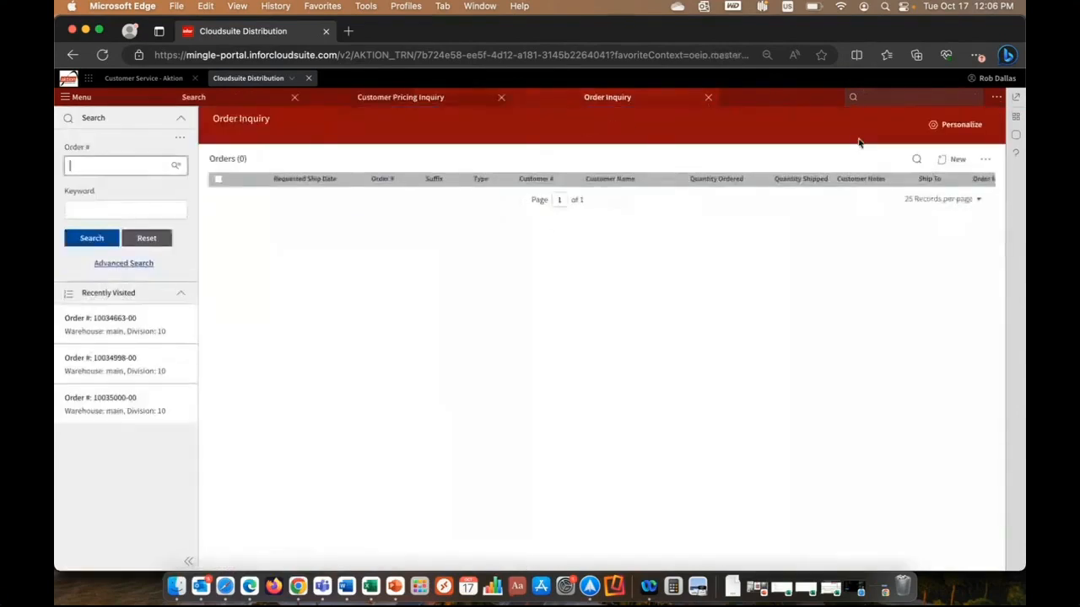
Open the advanced order search and add the Entered From and Entered To criteria.
{"action": "left_click", "coordinate": [123, 264]}
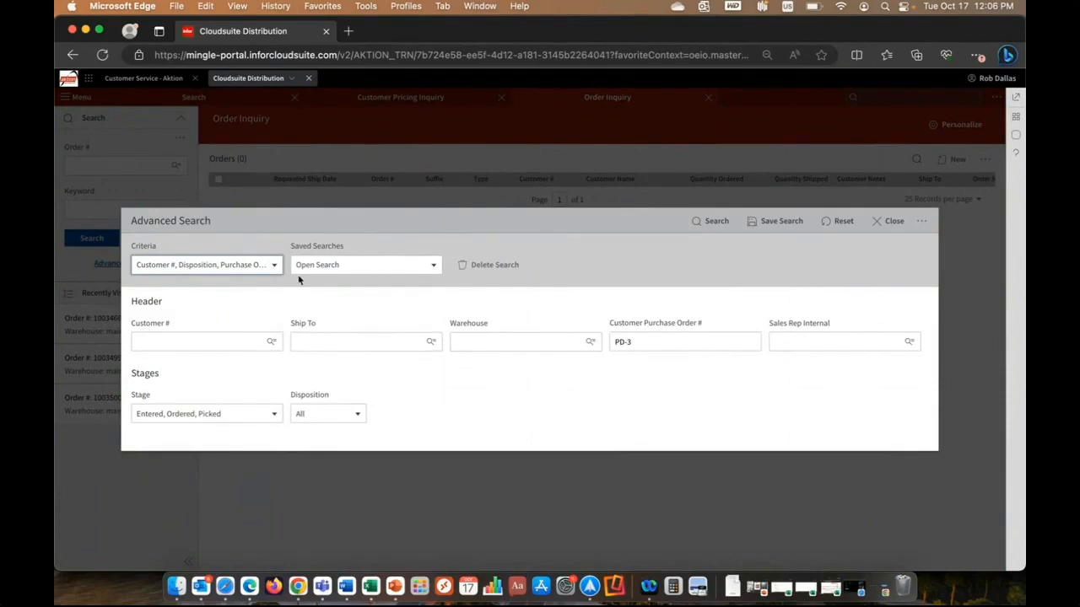
{"action": "left_click", "coordinate": [274, 264]}
{"action": "scroll", "coordinate": [257, 363], "scroll_direction": "down", "scroll_amount": 10}
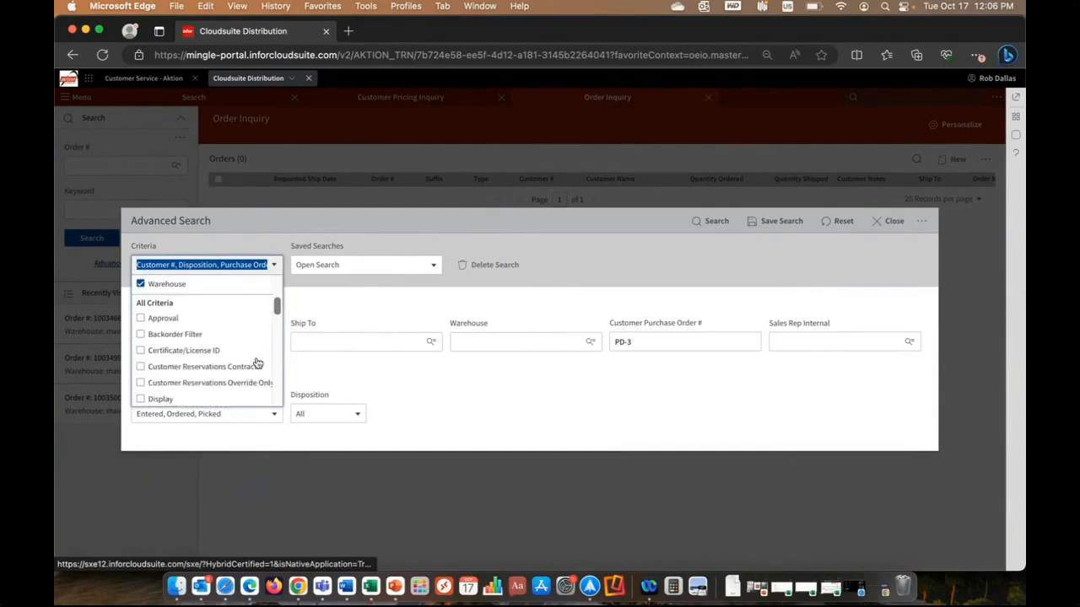
{"action": "left_click", "coordinate": [187, 343]}
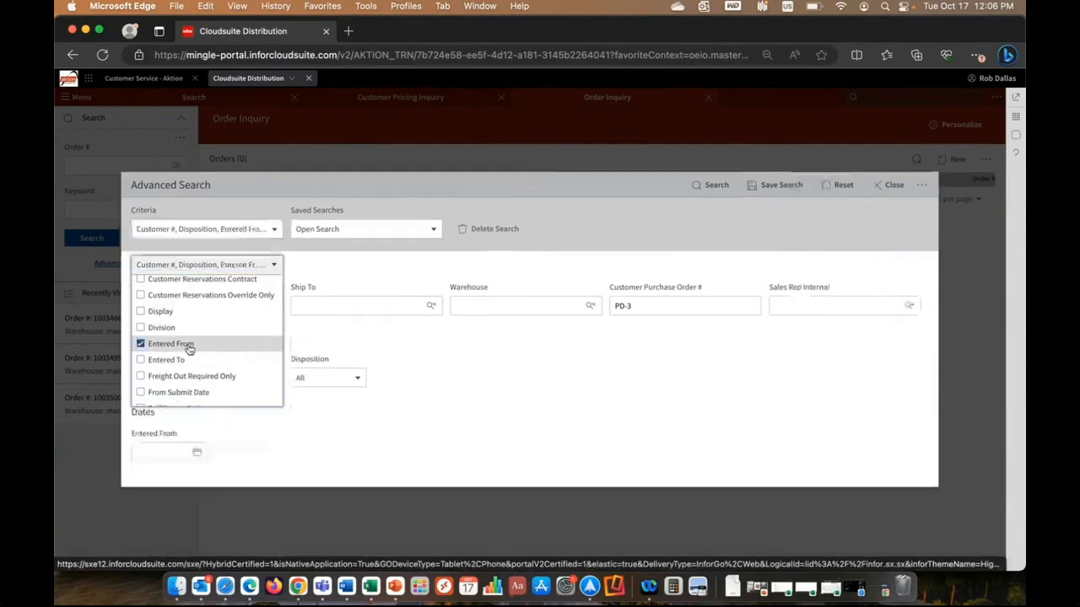
{"action": "left_click", "coordinate": [187, 359]}
Add the Product and Transaction Types criteria to the advanced order search.
{"action": "scroll", "coordinate": [235, 345], "scroll_direction": "down", "scroll_amount": 2}
{"action": "scroll", "coordinate": [234, 345], "scroll_direction": "down", "scroll_amount": 5}
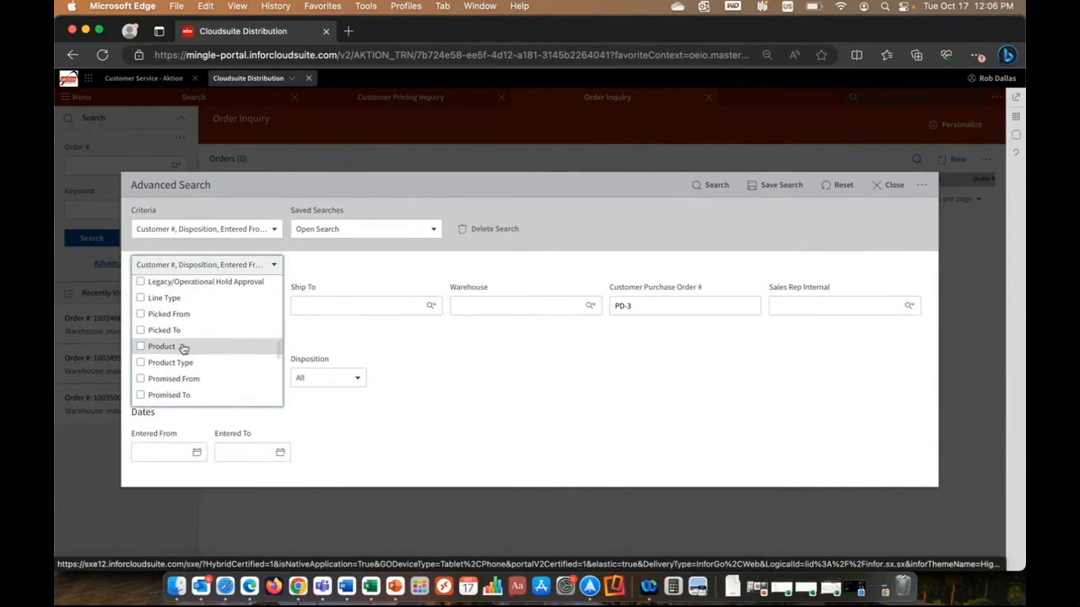
{"action": "left_click", "coordinate": [234, 346]}
{"action": "scroll", "coordinate": [229, 344], "scroll_direction": "down", "scroll_amount": 3}
{"action": "left_click", "coordinate": [189, 349]}
{"action": "scroll", "coordinate": [241, 335], "scroll_direction": "down", "scroll_amount": 4}
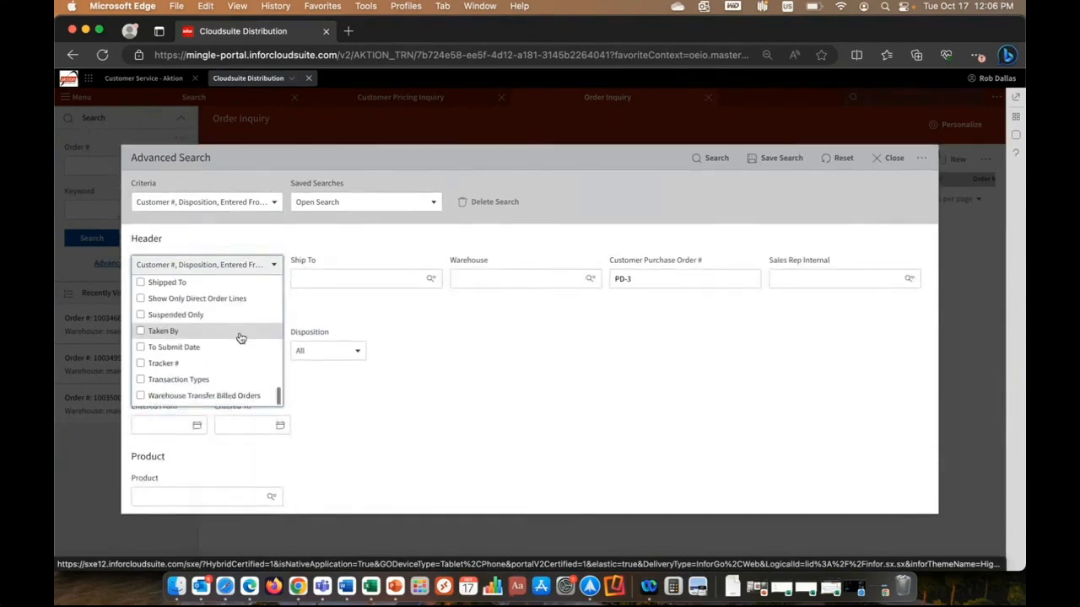
{"action": "left_click", "coordinate": [209, 381]}
{"action": "left_click", "coordinate": [532, 419]}
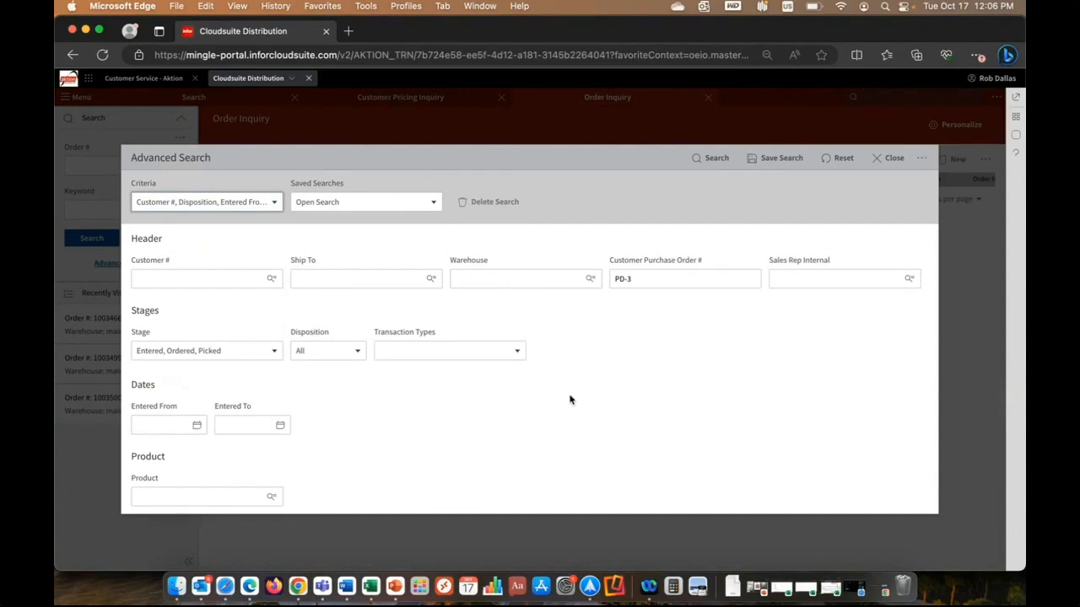
Review the advanced search fields and the list of saved searches, keeping Open Search selected.
{"action": "scroll", "coordinate": [570, 400], "scroll_direction": "down", "scroll_amount": 3}
{"action": "scroll", "coordinate": [569, 400], "scroll_direction": "up", "scroll_amount": 3}
{"action": "left_click", "coordinate": [434, 203]}
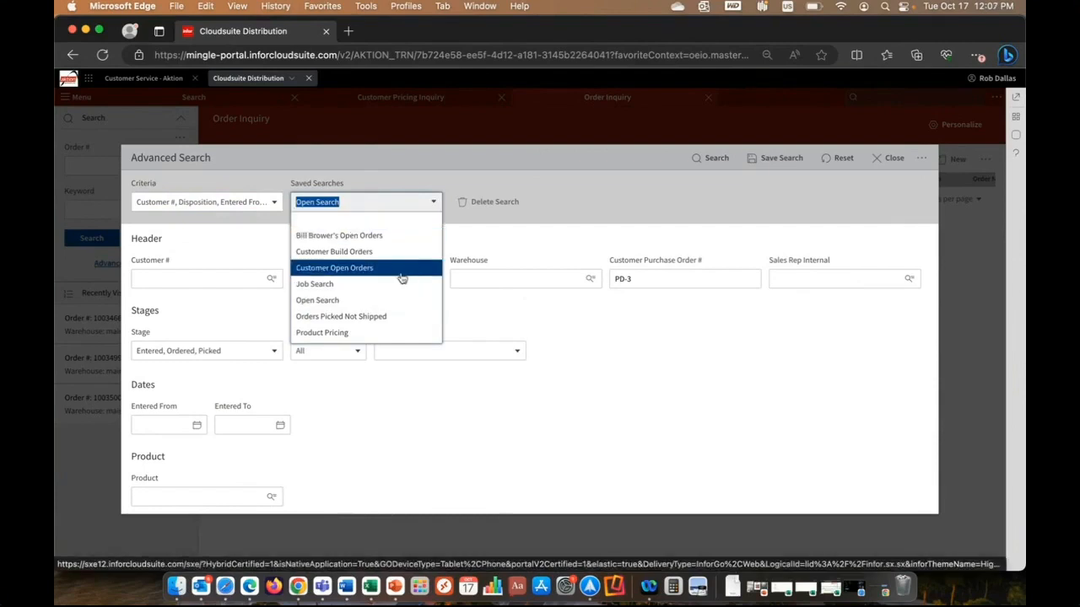
{"action": "left_click", "coordinate": [599, 359]}
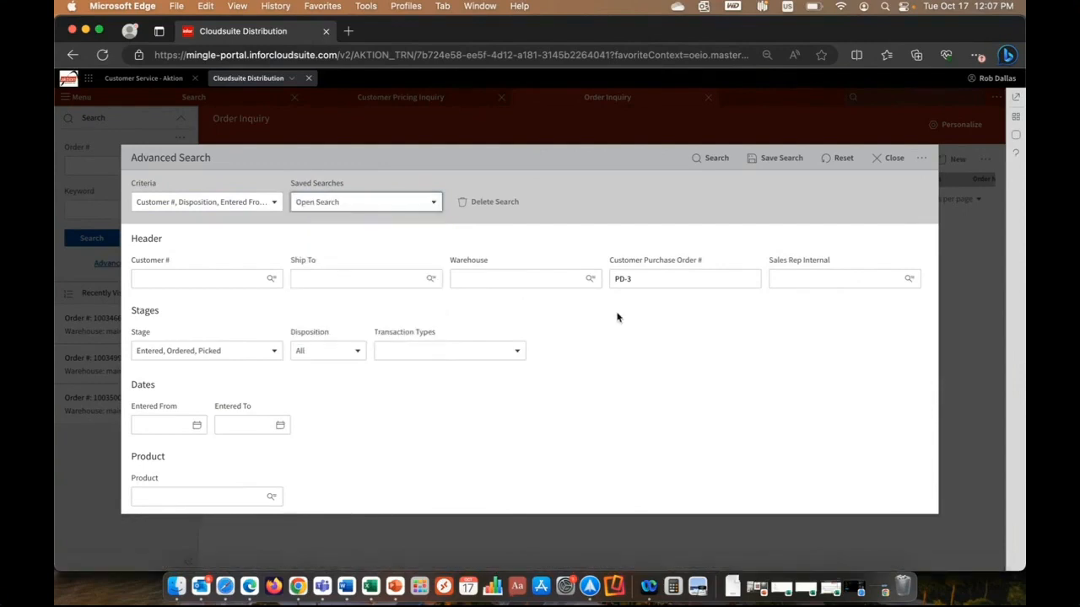
Run the advanced order search, view the Northern Supply Companies customer record from a resulting order, and return to Order Inquiry.
{"action": "left_click", "coordinate": [713, 158]}
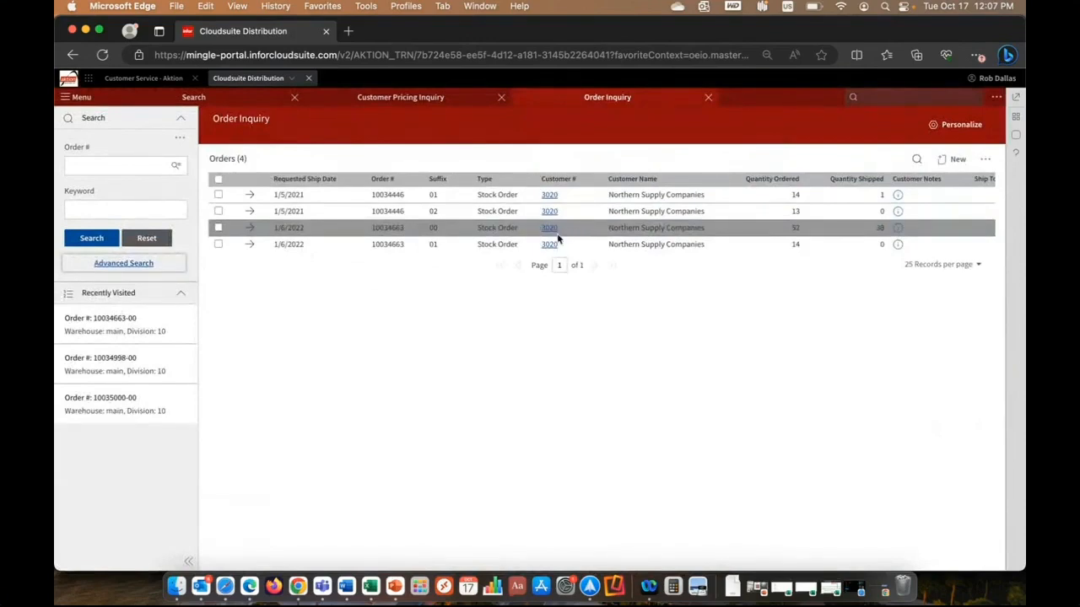
{"action": "left_click", "coordinate": [550, 230]}
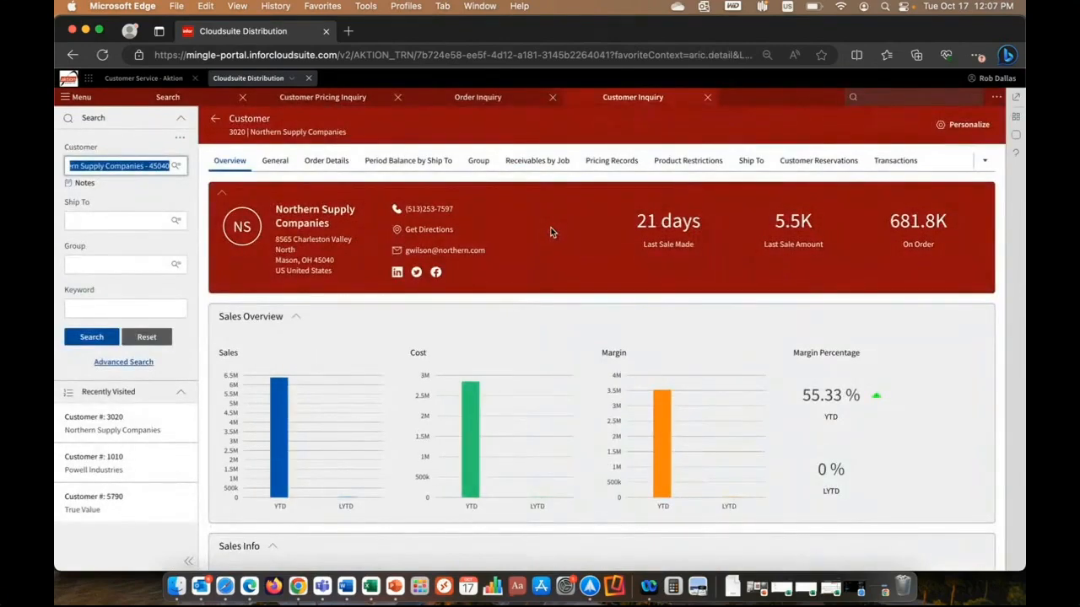
{"action": "left_click", "coordinate": [708, 98]}
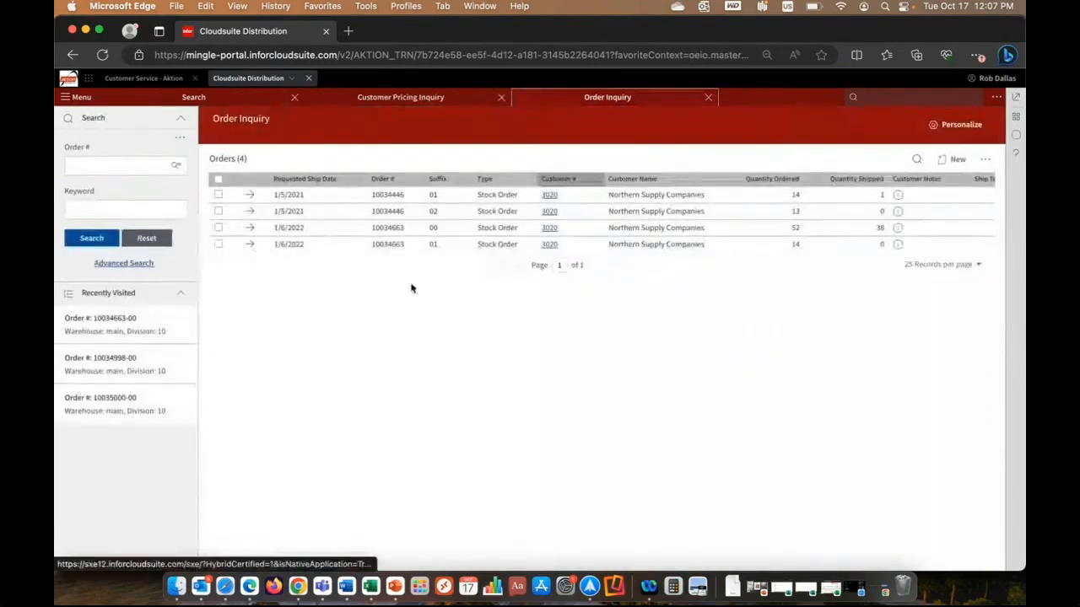
Open the suffix 00 stock order for 1/6/2022 and review its overview summary and line charts.
{"action": "left_click", "coordinate": [250, 228]}
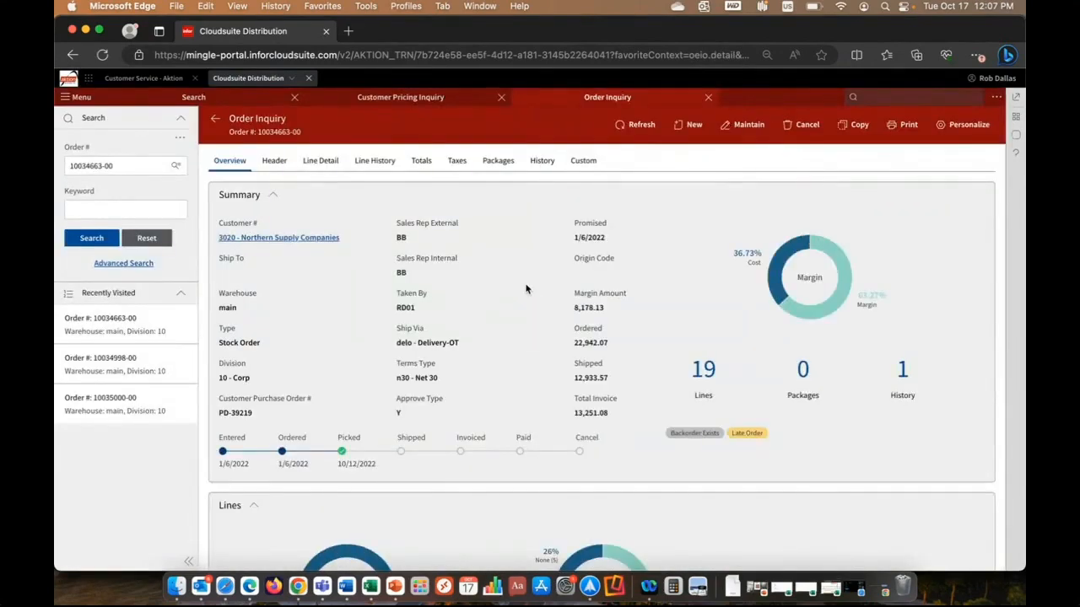
{"action": "scroll", "coordinate": [526, 289], "scroll_direction": "down", "scroll_amount": 3}
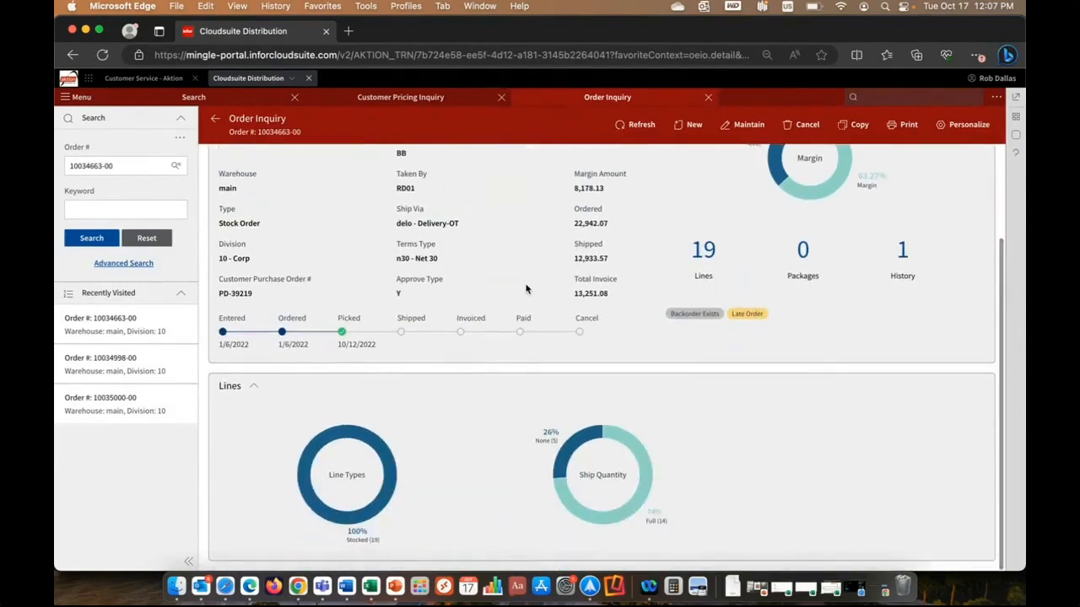
{"action": "scroll", "coordinate": [447, 303], "scroll_direction": "up", "scroll_amount": 3}
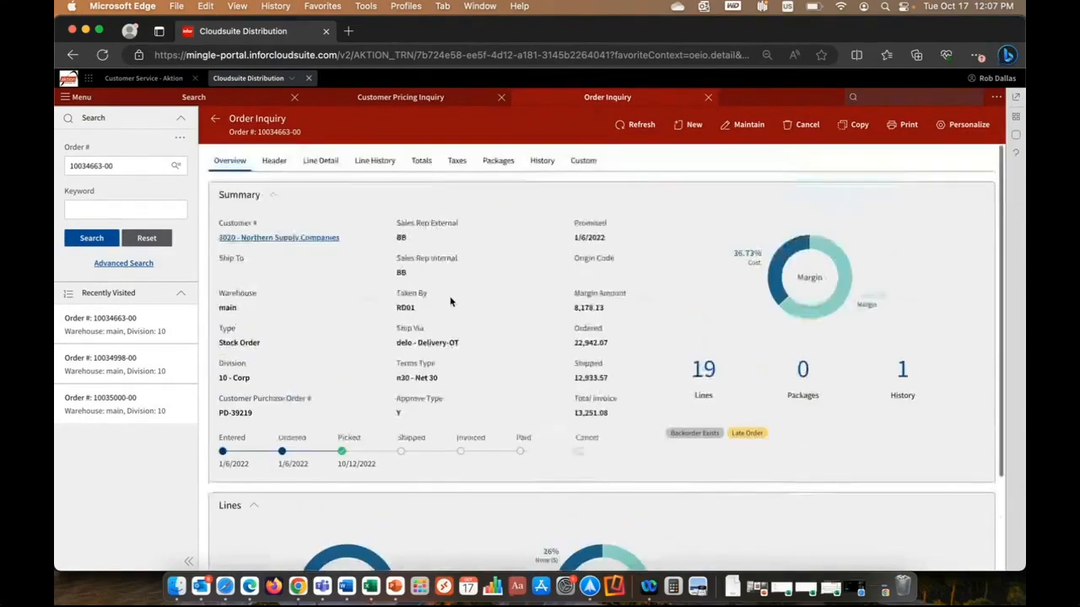
Display the order's line detail and sort the lines by product in descending order.
{"action": "left_click", "coordinate": [313, 161]}
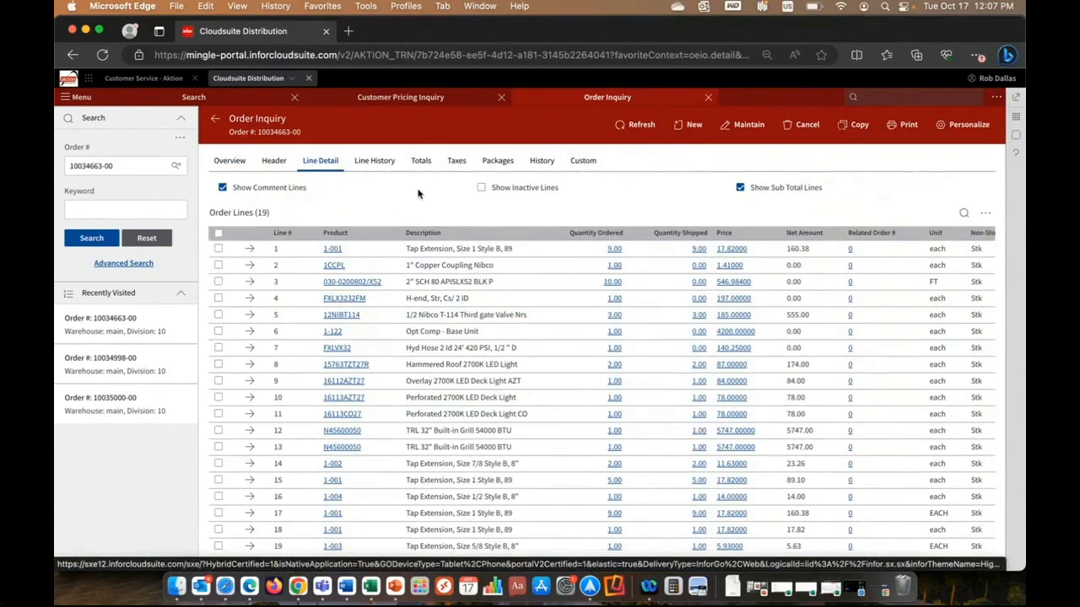
{"action": "left_click", "coordinate": [359, 235]}
{"action": "left_click", "coordinate": [359, 233]}
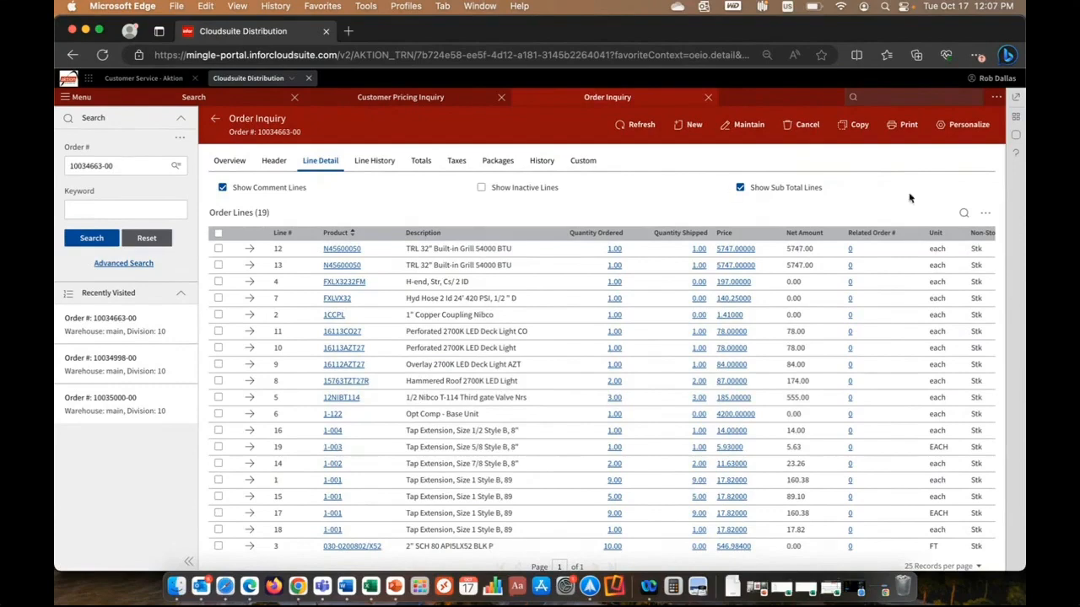
Show the filter row on the order lines, filter the description by "tap ext", and hide the filter row again.
{"action": "left_click", "coordinate": [985, 213]}
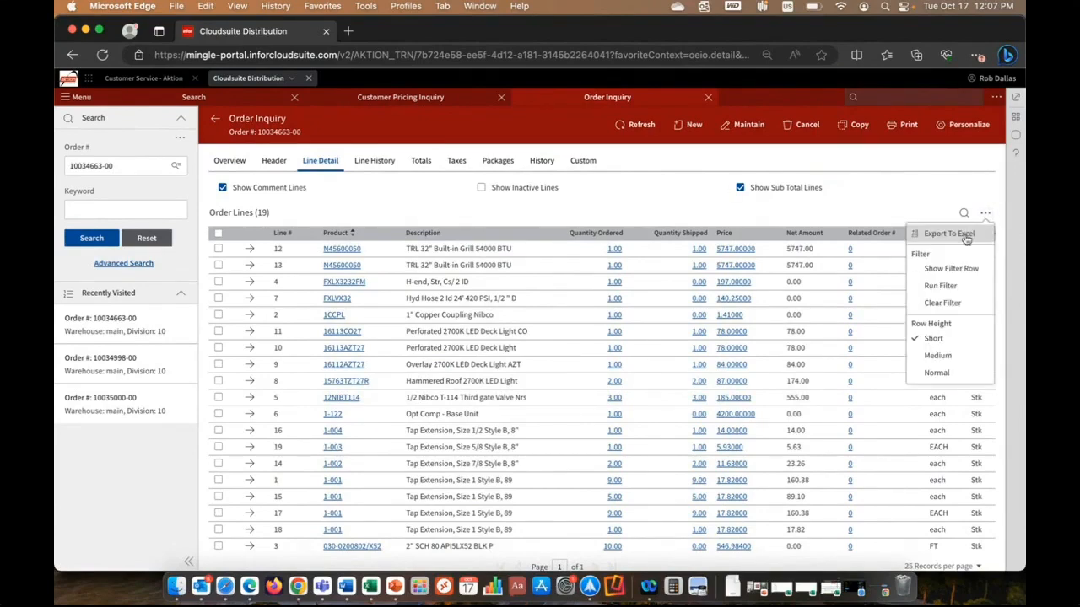
{"action": "left_click", "coordinate": [949, 268]}
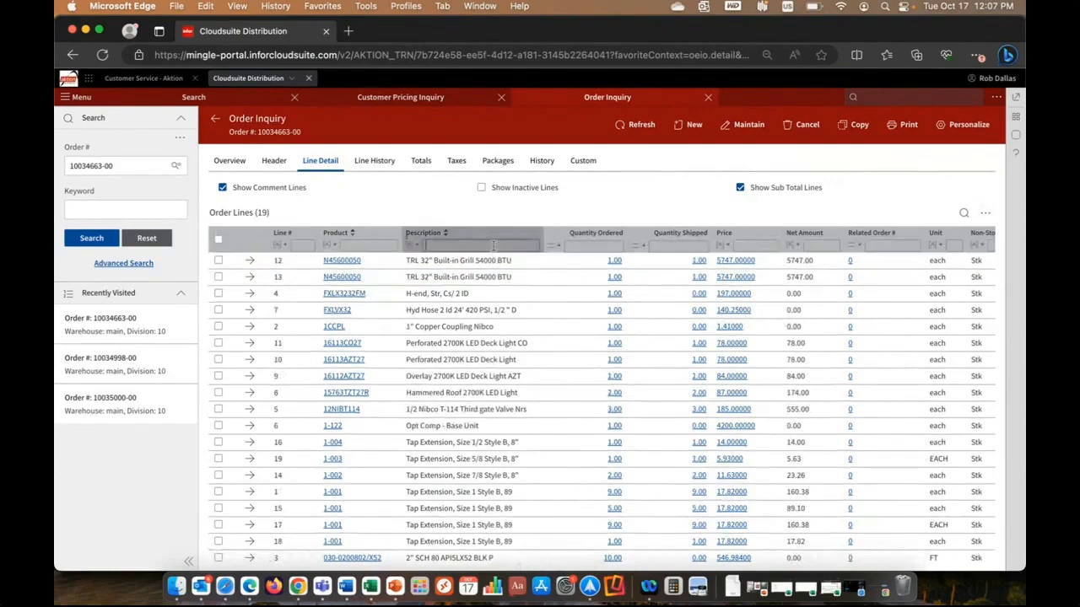
{"action": "left_click", "coordinate": [494, 245]}
{"action": "type", "text": "tap ext"}
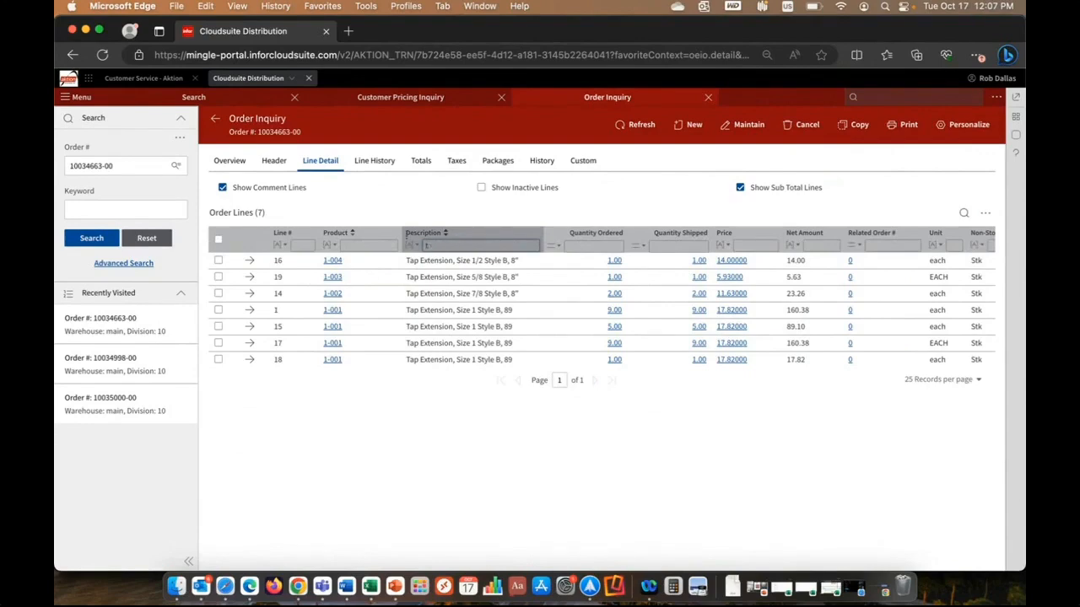
{"action": "left_click", "coordinate": [985, 215]}
{"action": "left_click", "coordinate": [958, 267]}
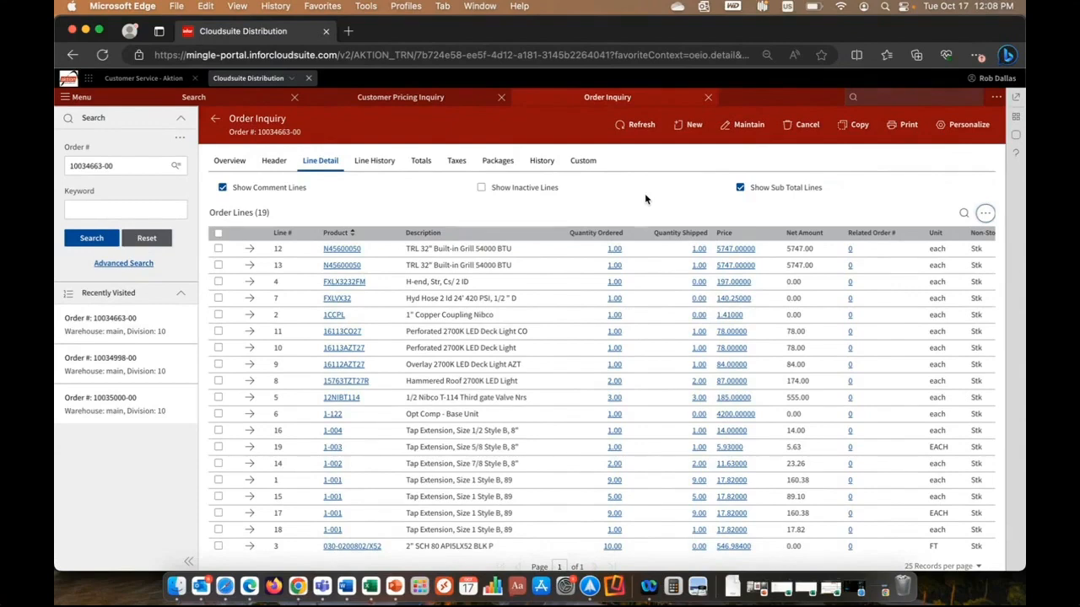
Open the context widgets and add the file Customer PO.jpg to the Document Management widget.
{"action": "left_click", "coordinate": [1016, 118]}
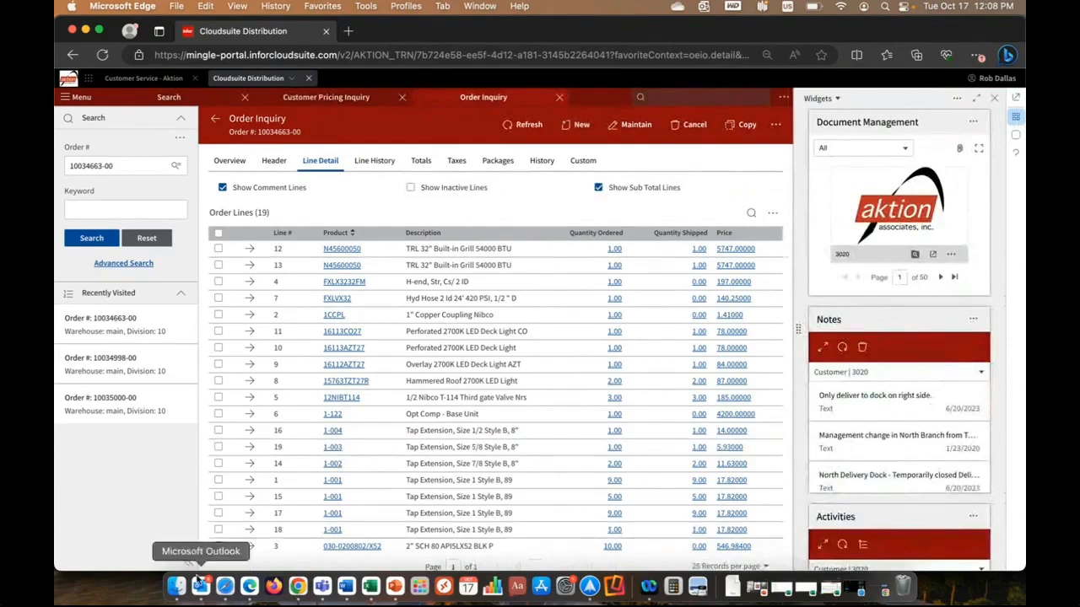
{"action": "left_click", "coordinate": [177, 585]}
{"action": "left_click_drag", "start_coordinate": [368, 341], "coordinate": [872, 213]}
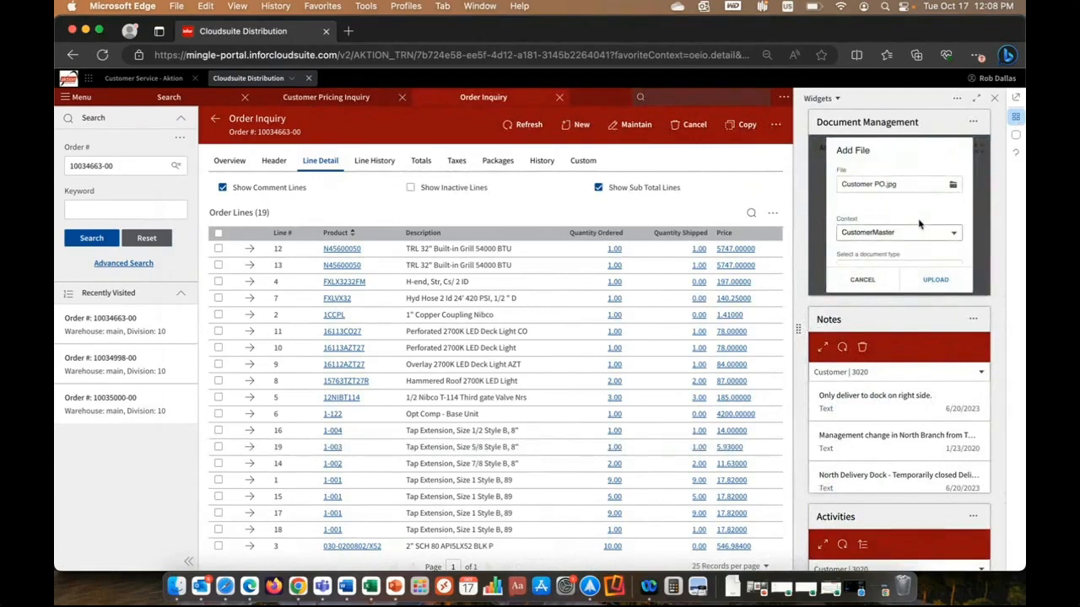
Upload the file with context OrderEntryHeader and document type Purchase Order, and close the widgets.
{"action": "left_click", "coordinate": [953, 234]}
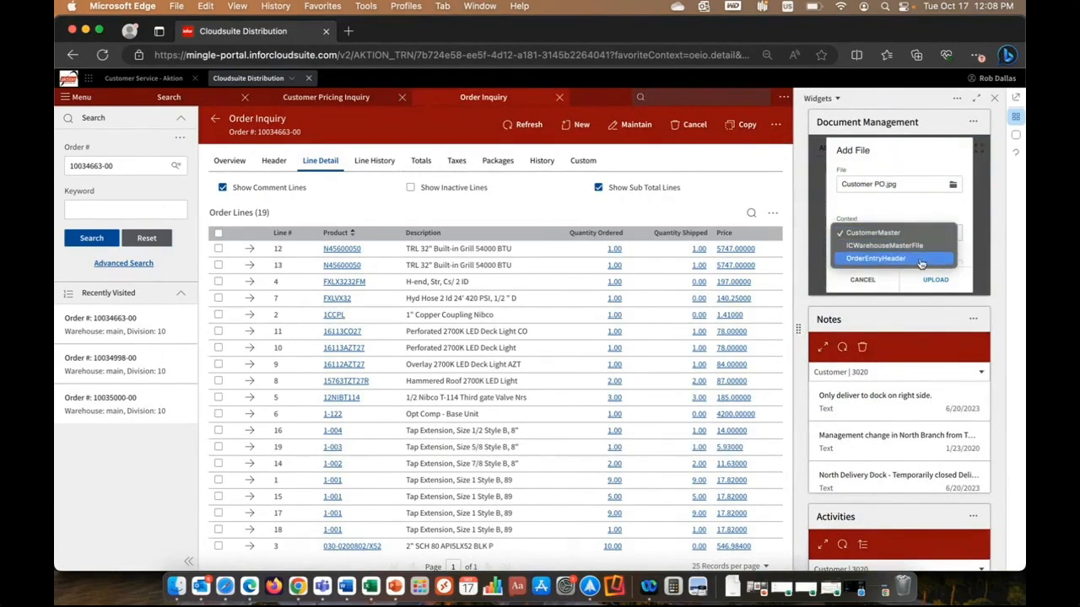
{"action": "left_click", "coordinate": [917, 259]}
{"action": "scroll", "coordinate": [918, 239], "scroll_direction": "down", "scroll_amount": 2}
{"action": "left_click", "coordinate": [916, 213]}
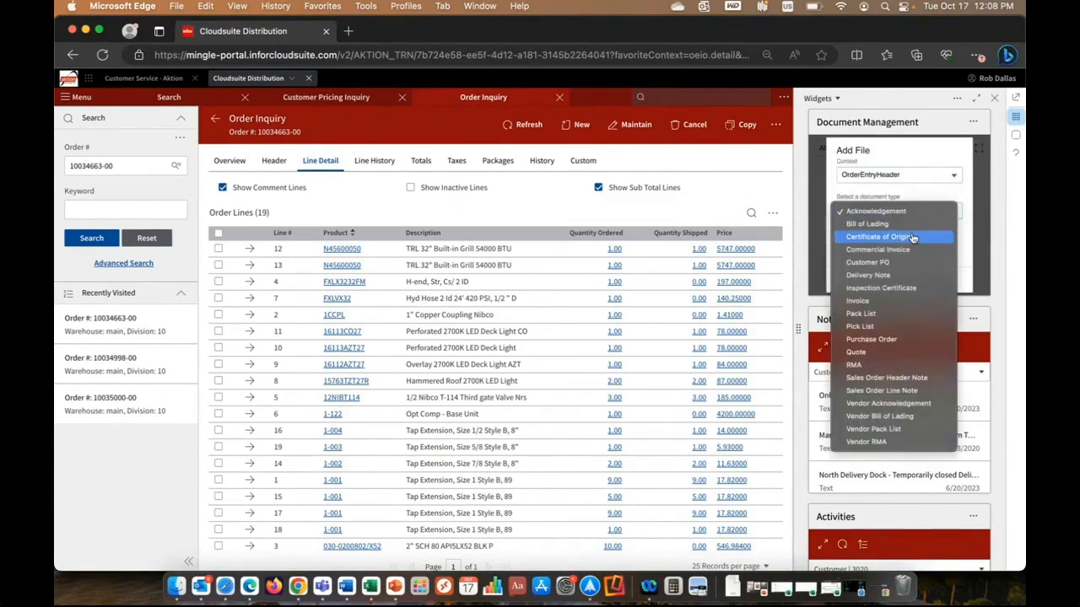
{"action": "left_click", "coordinate": [901, 340]}
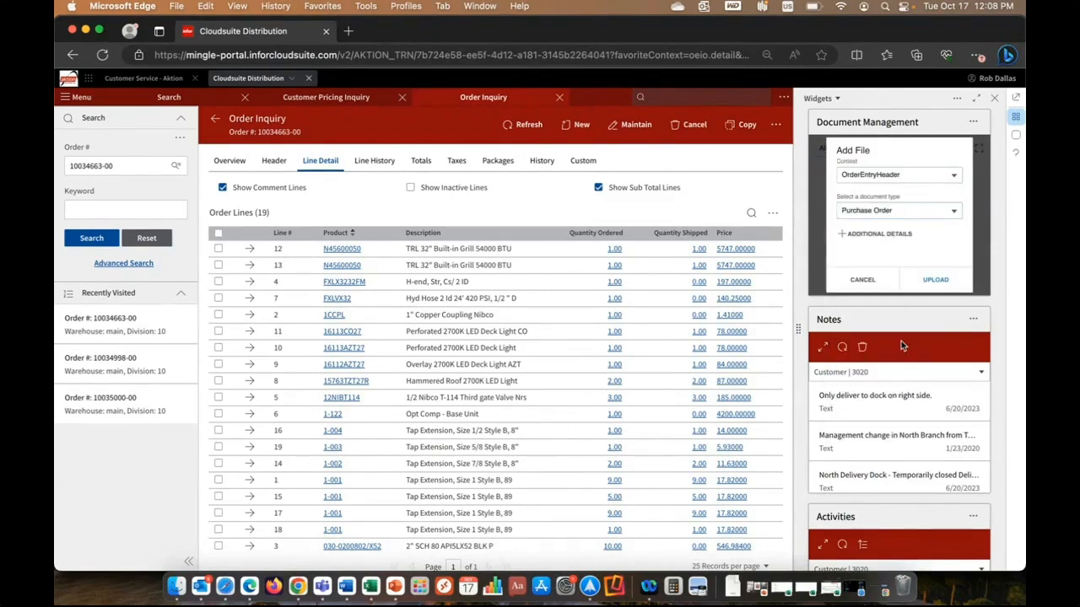
{"action": "left_click", "coordinate": [935, 280]}
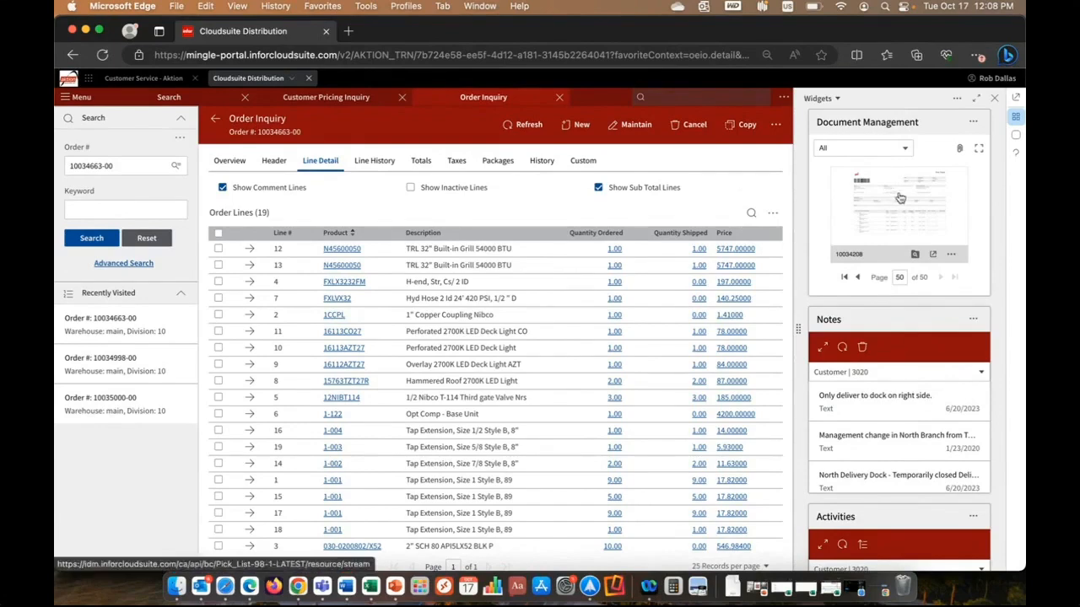
{"action": "left_click", "coordinate": [995, 101]}
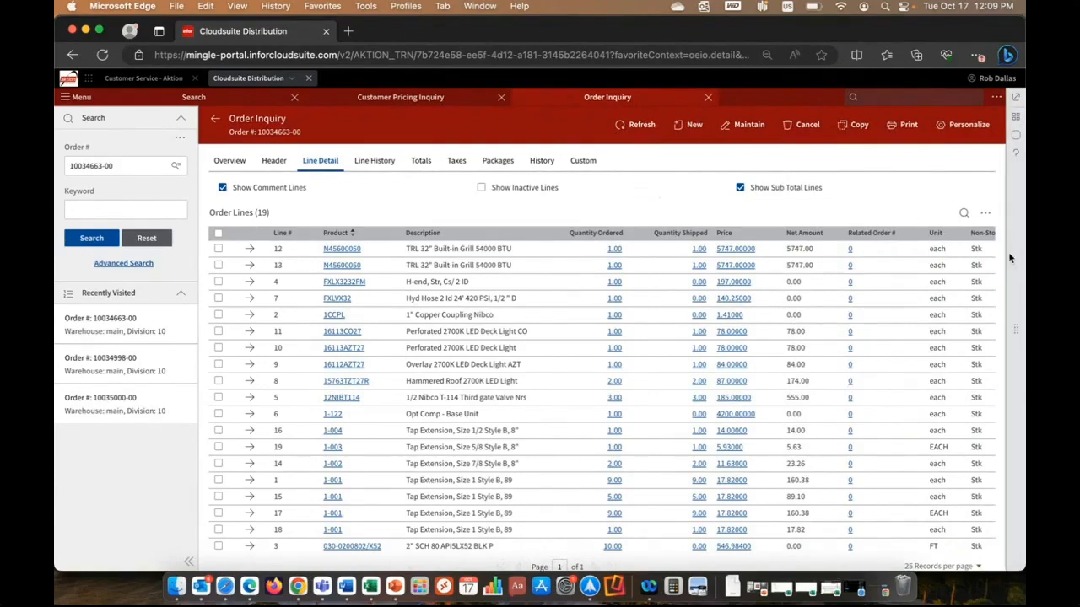
Find and open Order Entry, and choose Northern Supply Companies as the customer.
{"action": "type", "text": "order en"}
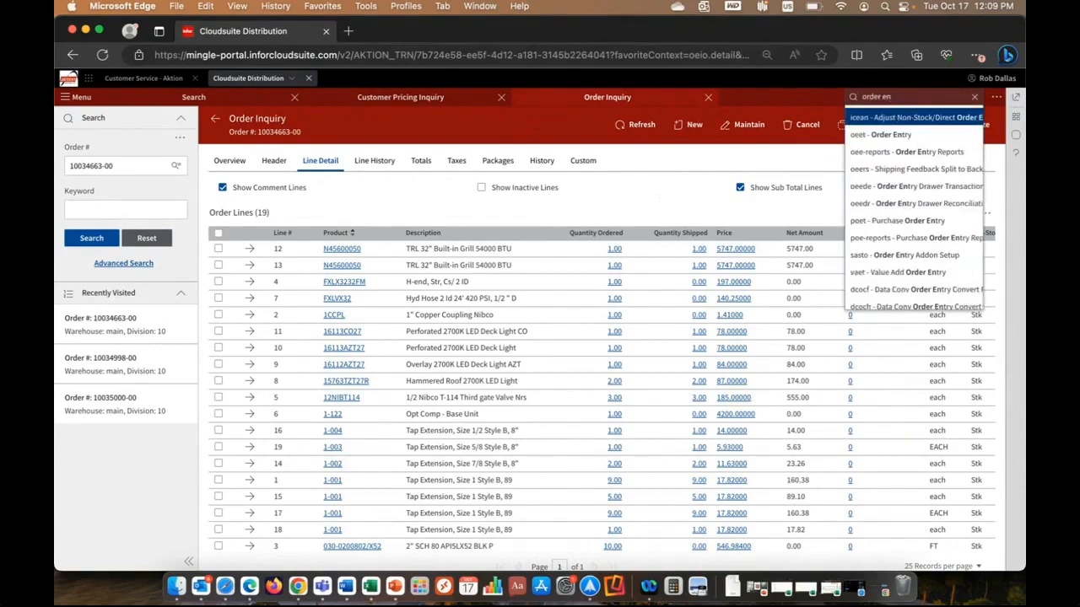
{"action": "left_click", "coordinate": [889, 135]}
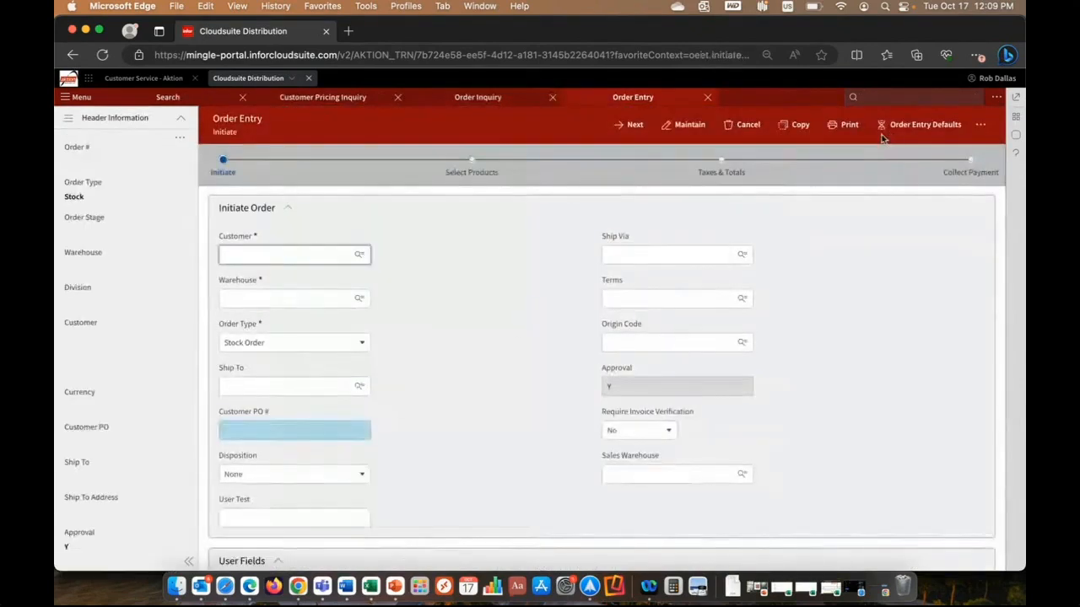
{"action": "left_click", "coordinate": [332, 251]}
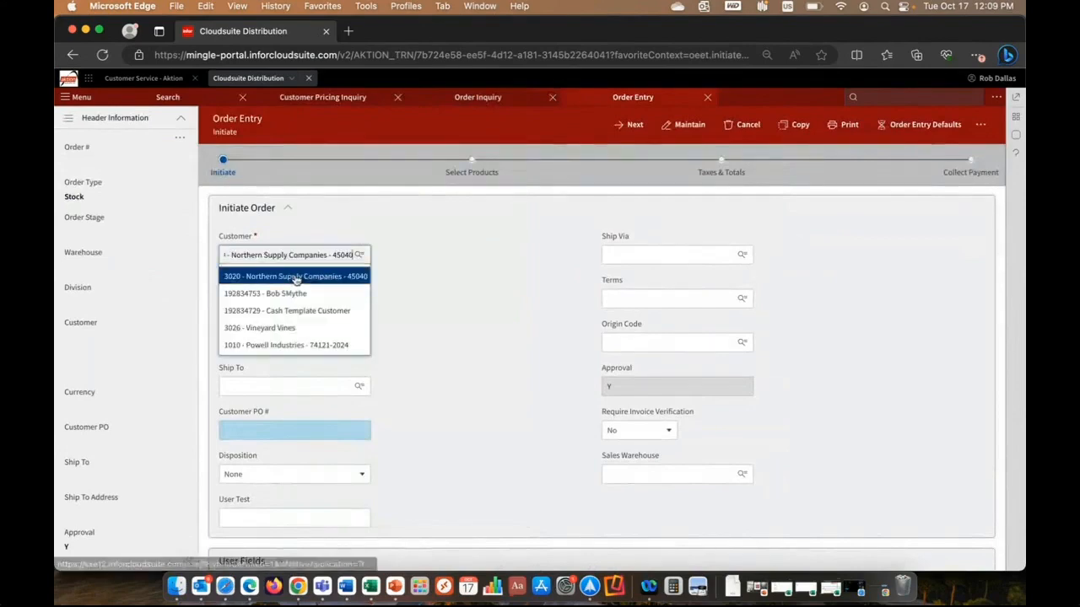
{"action": "left_click", "coordinate": [289, 277]}
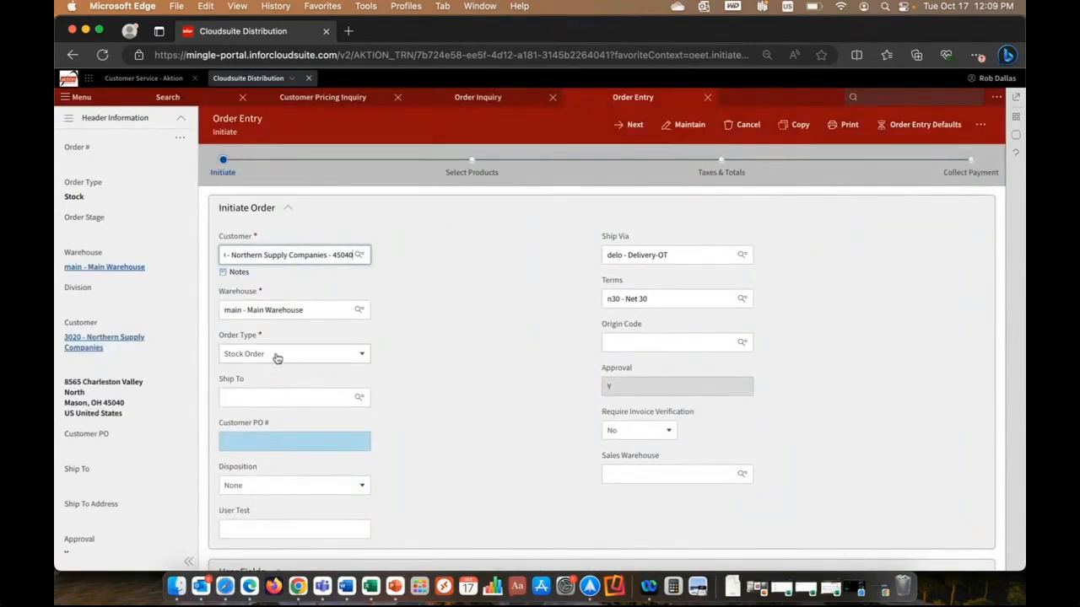
Review the available order types and warehouses for the new order, keeping Stock Order and Main Warehouse.
{"action": "left_click", "coordinate": [273, 355]}
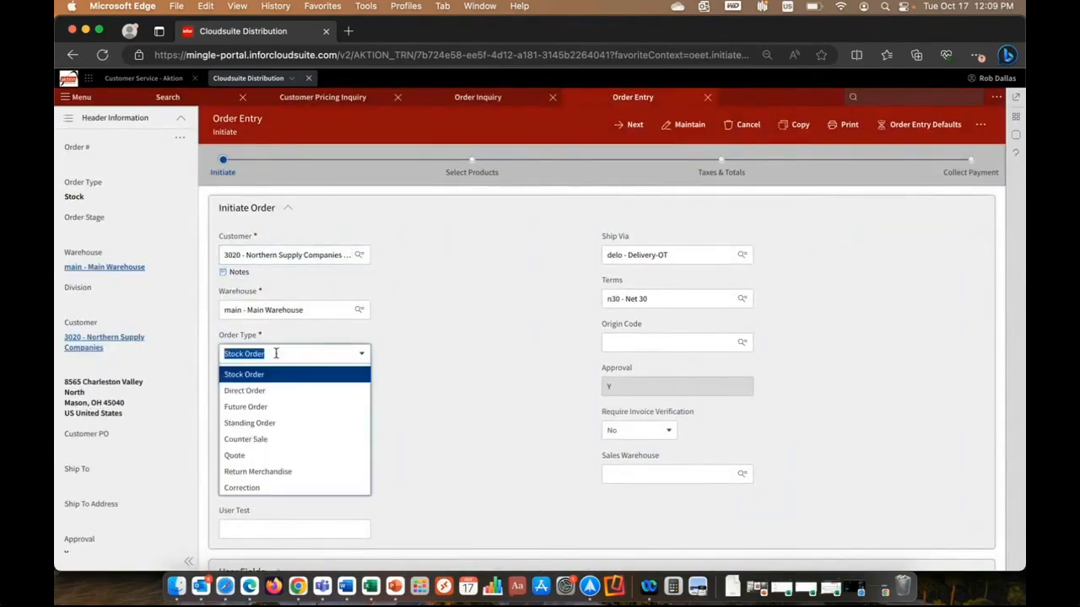
{"action": "left_click", "coordinate": [445, 295]}
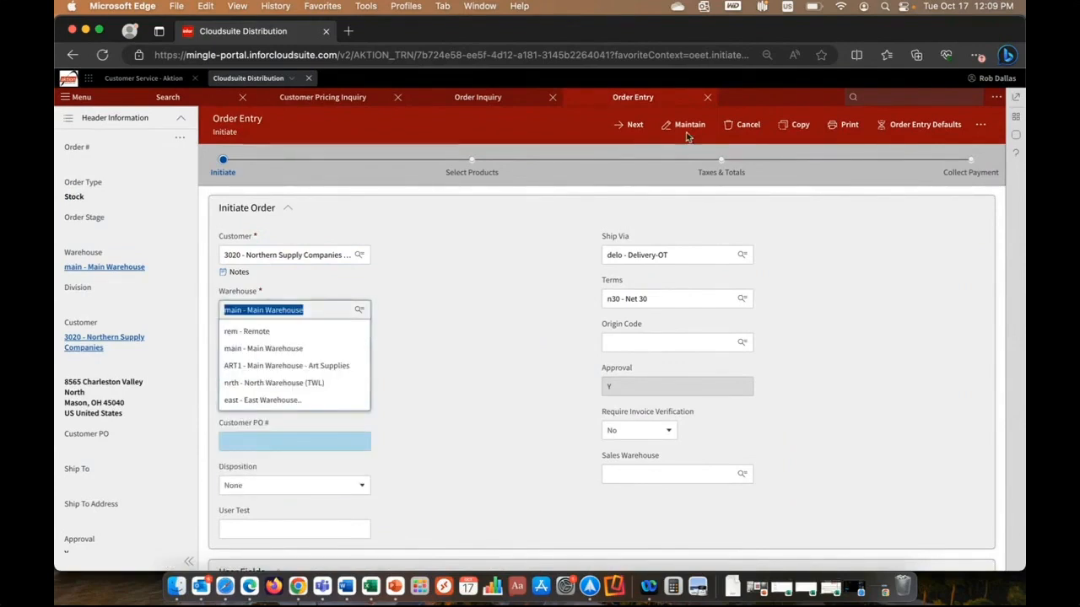
{"action": "left_click", "coordinate": [472, 325]}
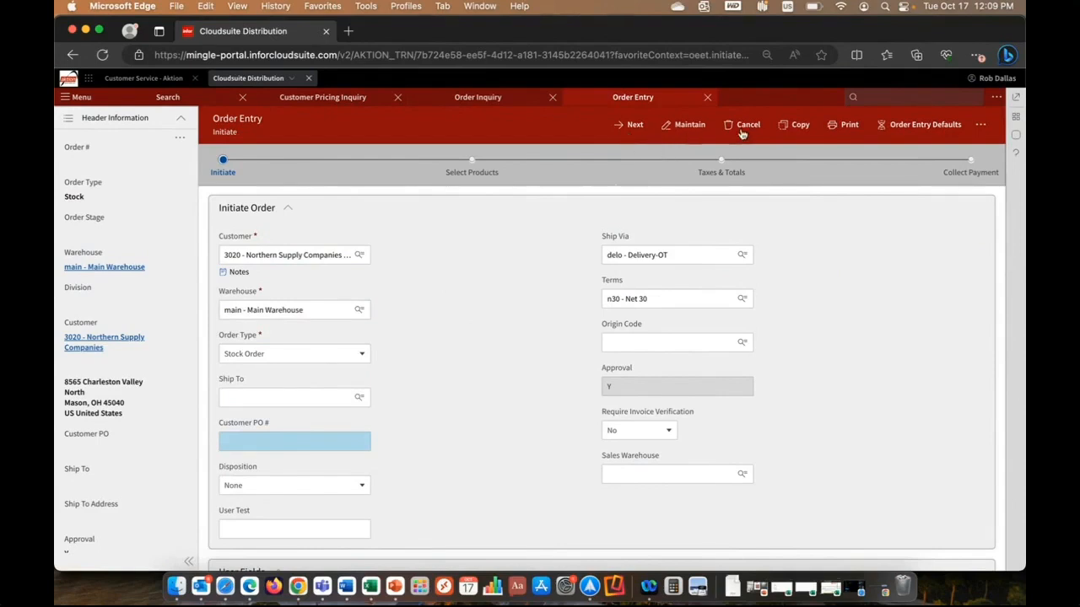
Advance the stock order to product selection and review its header information.
{"action": "left_click", "coordinate": [629, 126]}
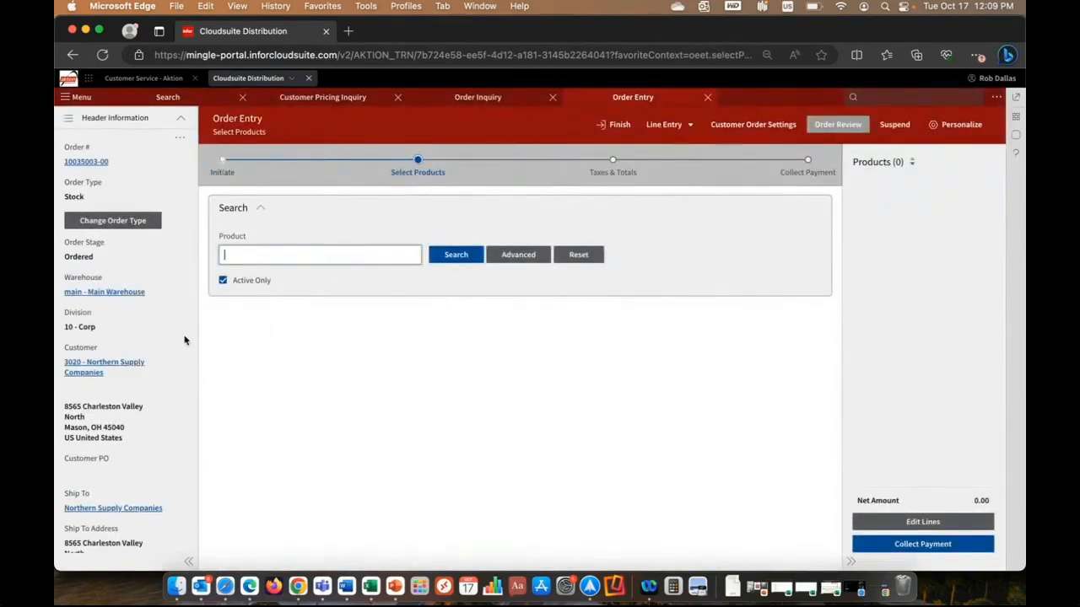
{"action": "scroll", "coordinate": [171, 202], "scroll_direction": "down", "scroll_amount": 5}
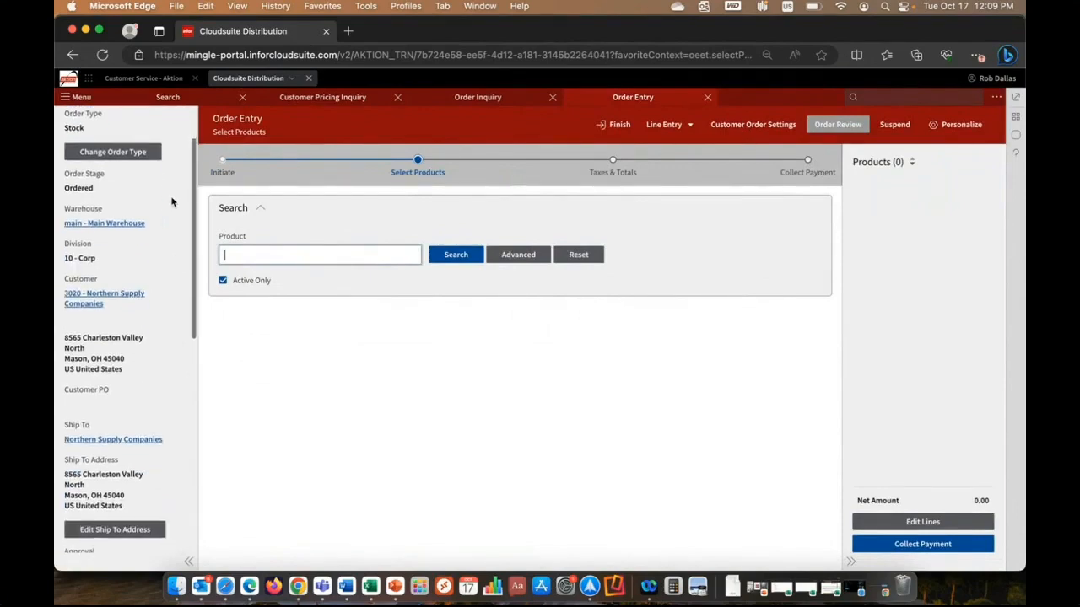
{"action": "scroll", "coordinate": [172, 202], "scroll_direction": "up", "scroll_amount": 5}
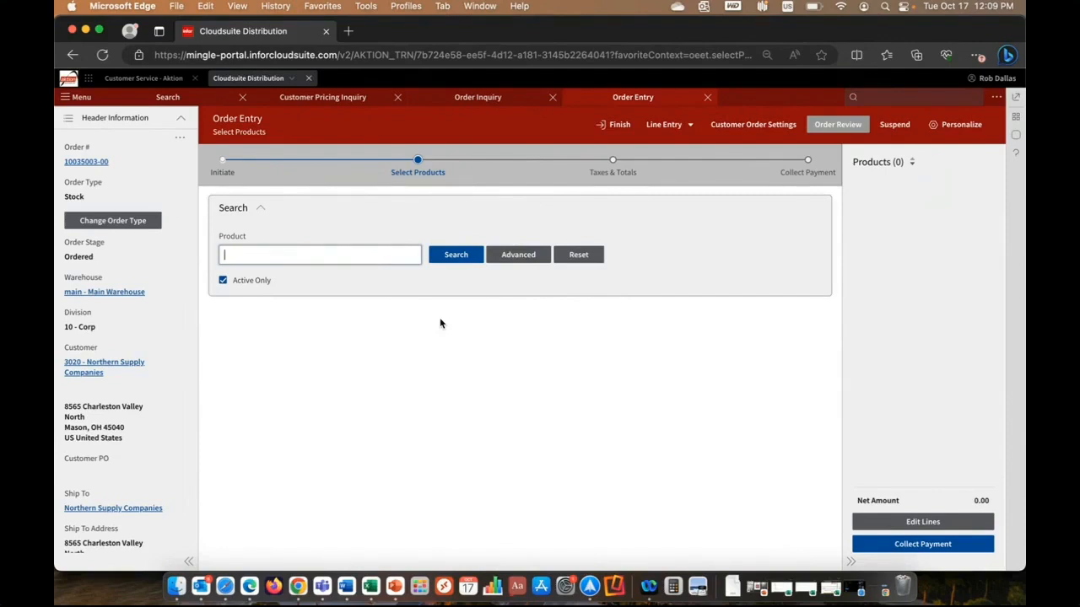
Search the order's products for "led light" and look over the matching items.
{"action": "type", "text": "led light"}
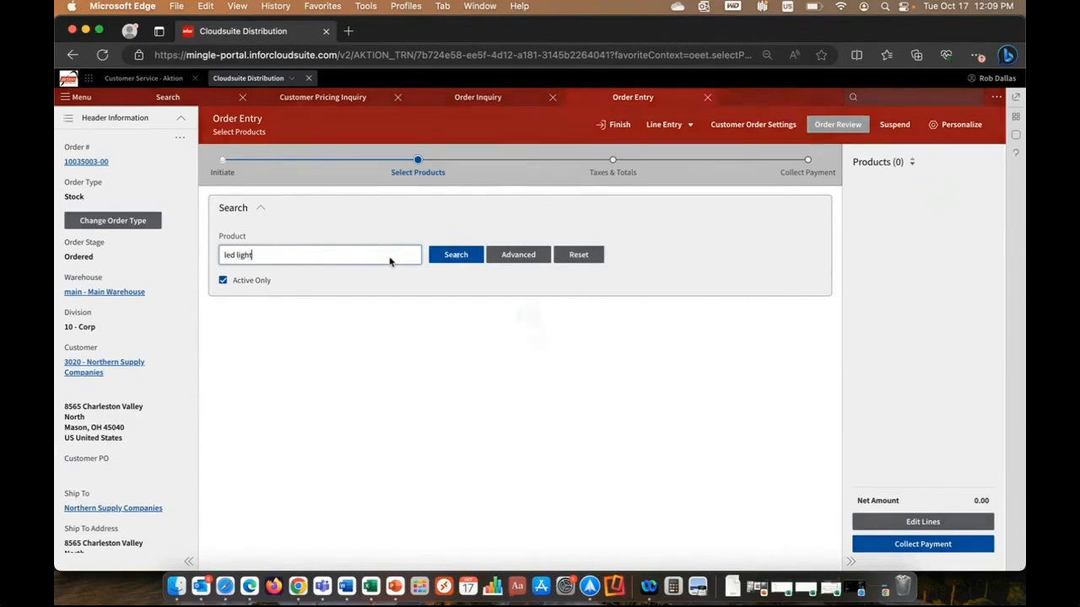
{"action": "key", "text": "Return"}
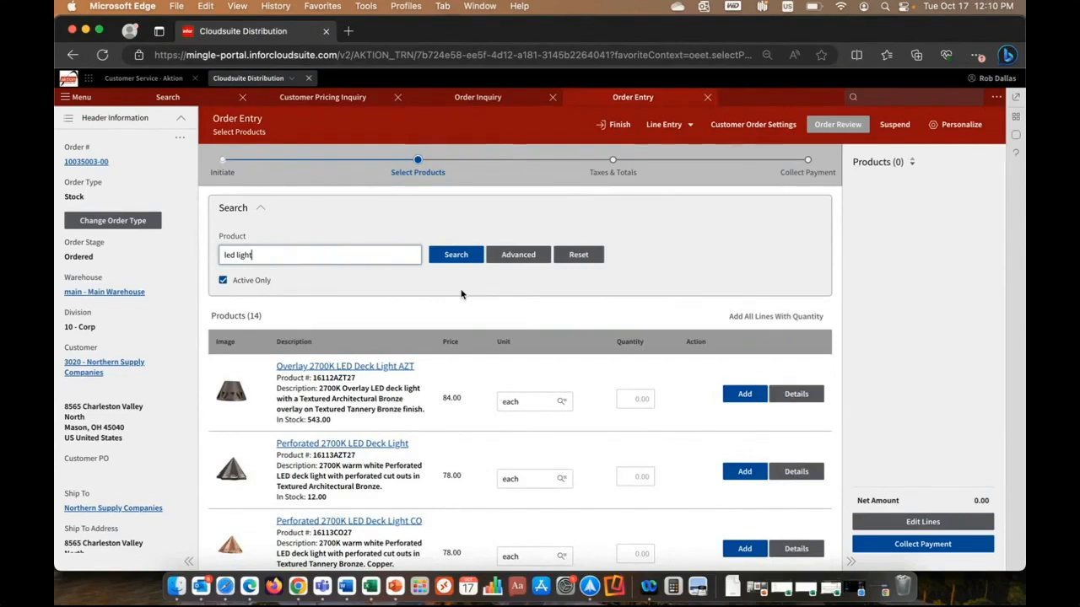
{"action": "scroll", "coordinate": [461, 294], "scroll_direction": "down", "scroll_amount": 2}
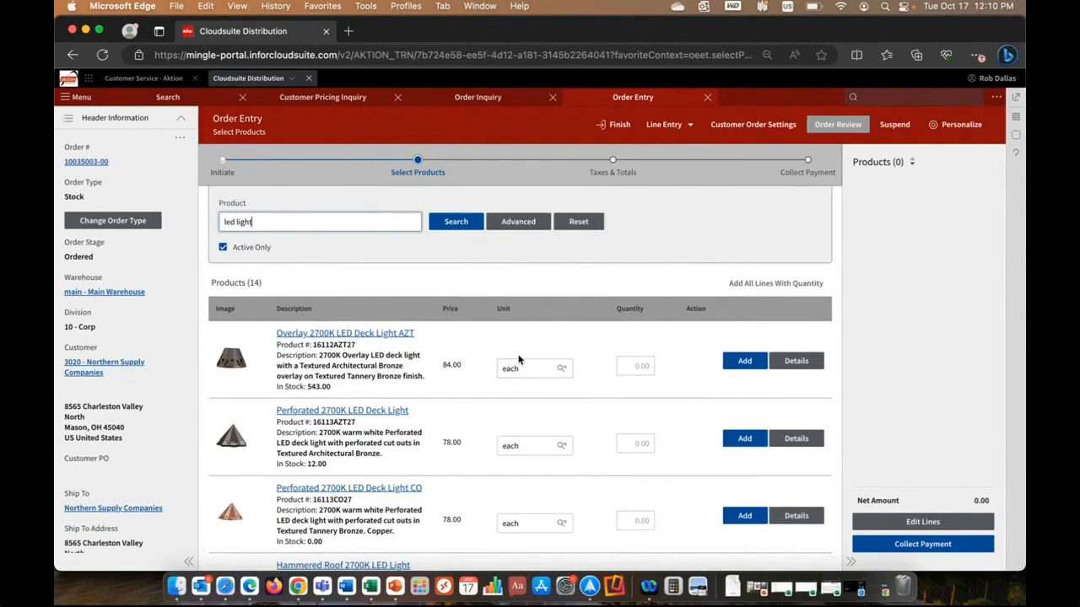
Add 2 of 16112AZT27, 1 of 16113AZT27 and 1 of 16113CO27 to the order all at once.
{"action": "left_click", "coordinate": [628, 365]}
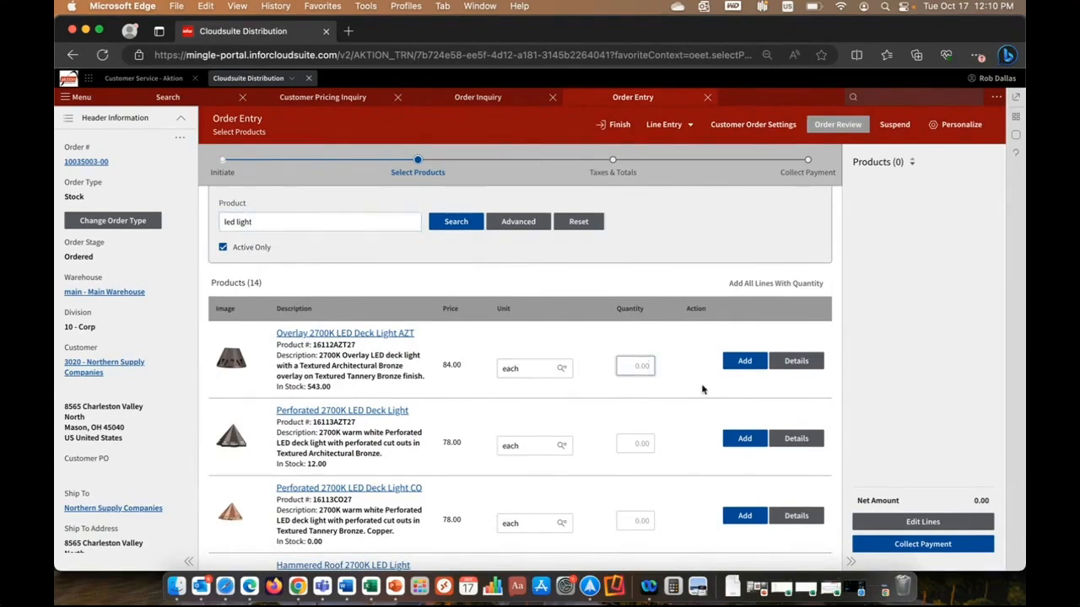
{"action": "type", "text": "2"}
{"action": "left_click", "coordinate": [651, 443]}
{"action": "type", "text": "1"}
{"action": "left_click", "coordinate": [648, 511]}
{"action": "type", "text": "1"}
{"action": "left_click", "coordinate": [750, 284]}
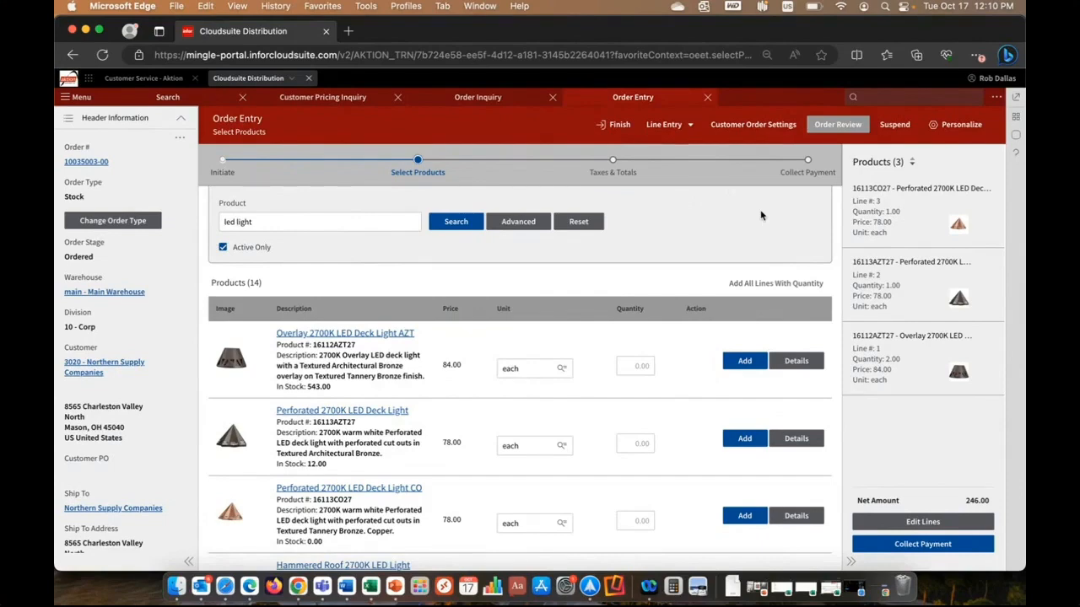
Switch line entry to the shopping list and fill it with the customer's past sales from April 2019 to October 2023.
{"action": "left_click", "coordinate": [690, 127]}
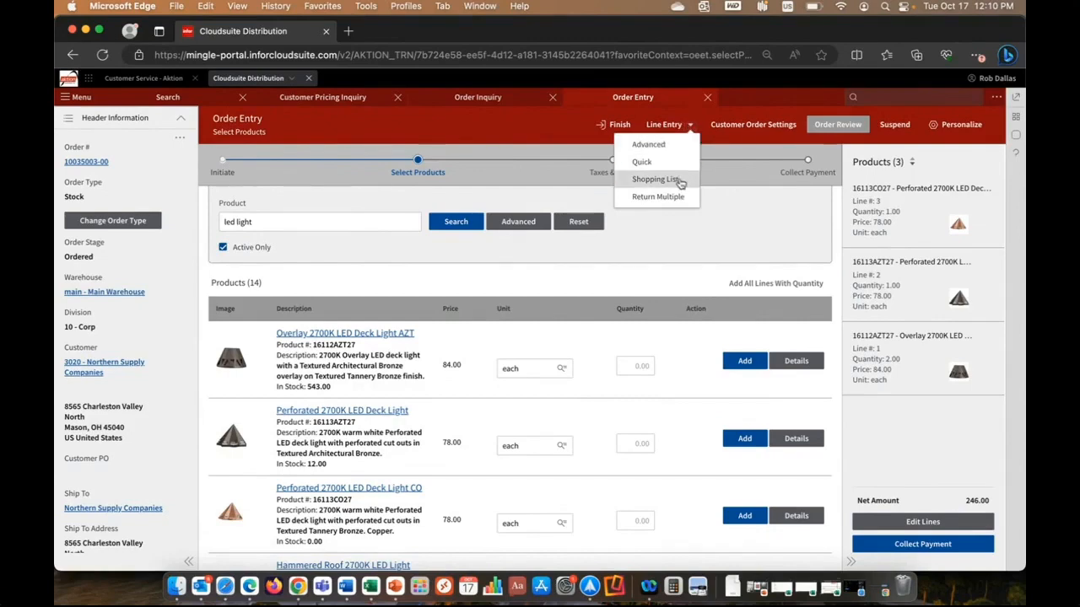
{"action": "left_click", "coordinate": [680, 179]}
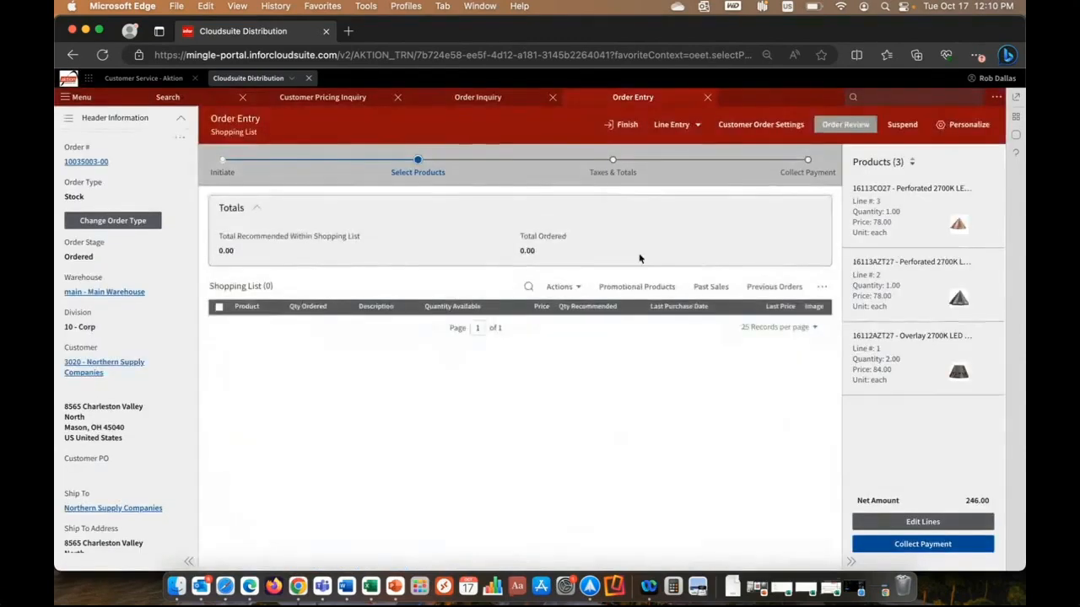
{"action": "left_click", "coordinate": [711, 288]}
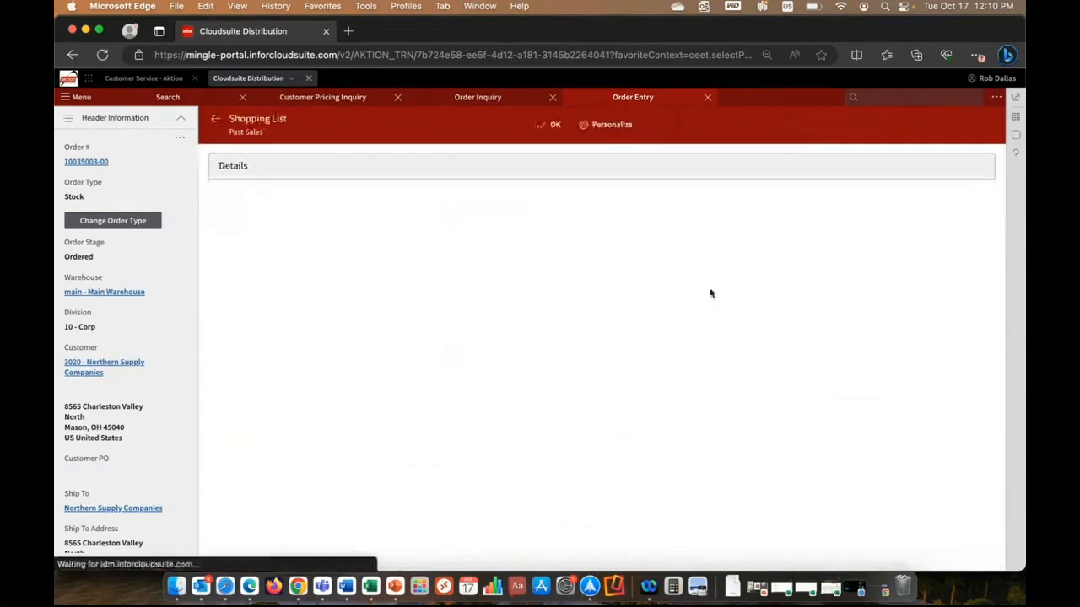
{"action": "left_click", "coordinate": [333, 213]}
{"action": "key", "text": "BackSpace"}
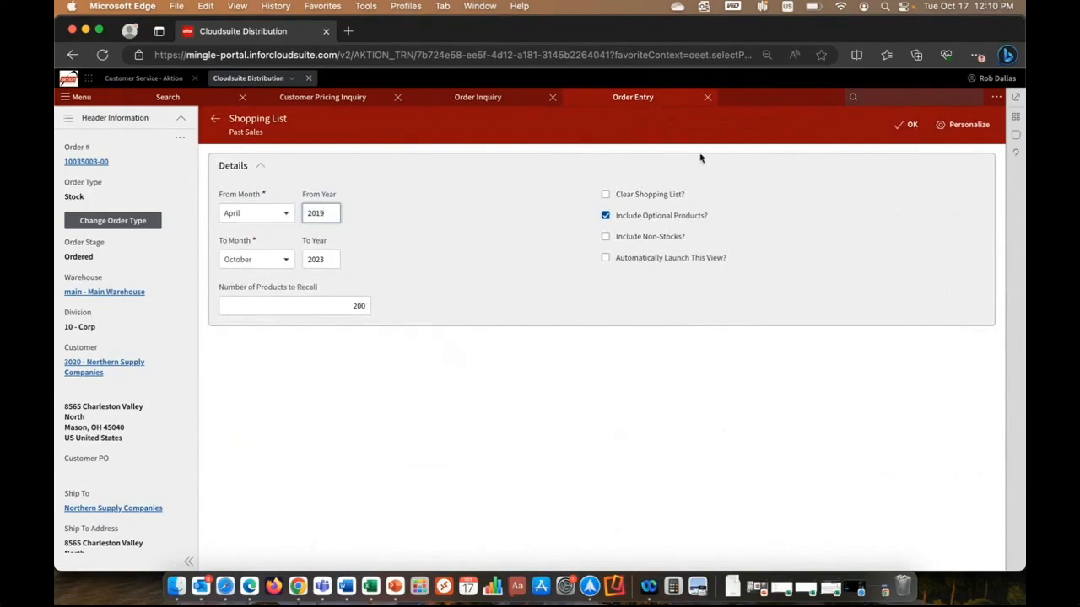
{"action": "left_click", "coordinate": [902, 125]}
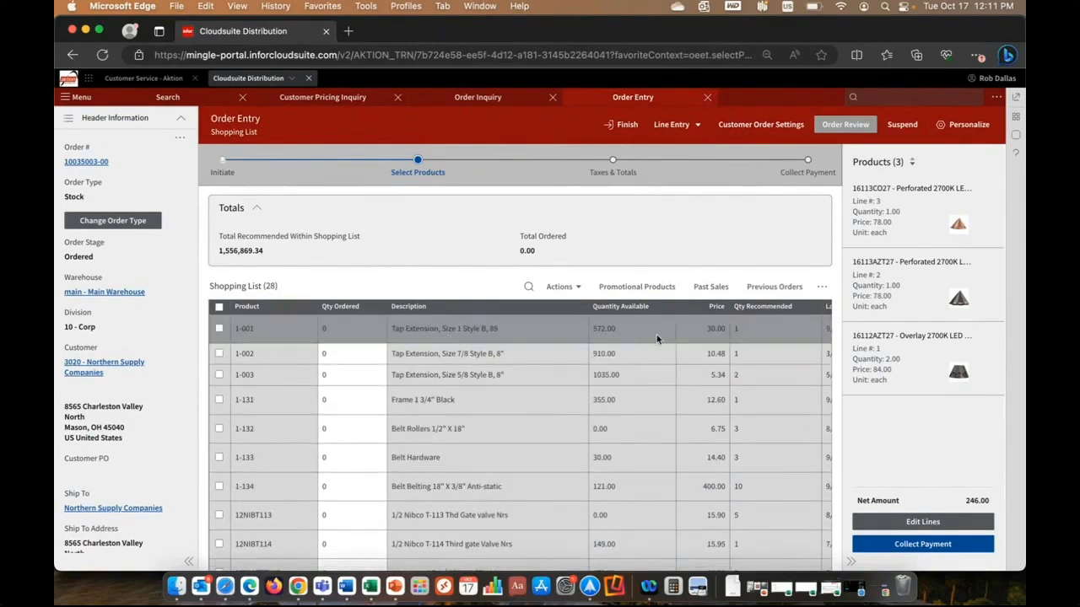
Examine the shopping list's recommended quantities, last purchase dates, last prices, costs and margins.
{"action": "scroll", "coordinate": [657, 338], "scroll_direction": "right", "scroll_amount": 3}
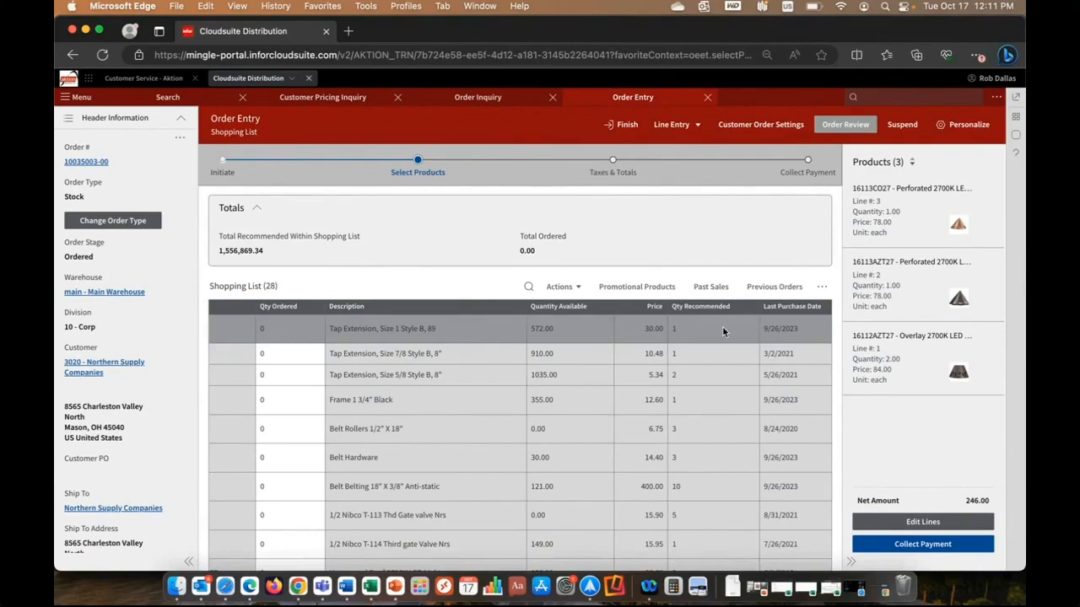
{"action": "scroll", "coordinate": [722, 325], "scroll_direction": "right", "scroll_amount": 3}
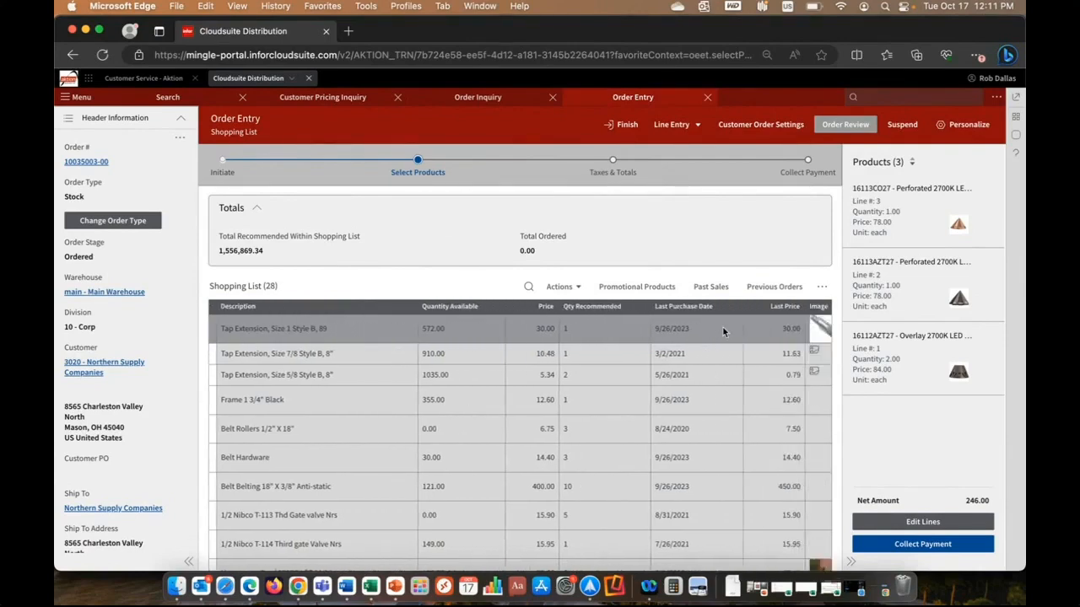
{"action": "scroll", "coordinate": [723, 328], "scroll_direction": "right", "scroll_amount": 5}
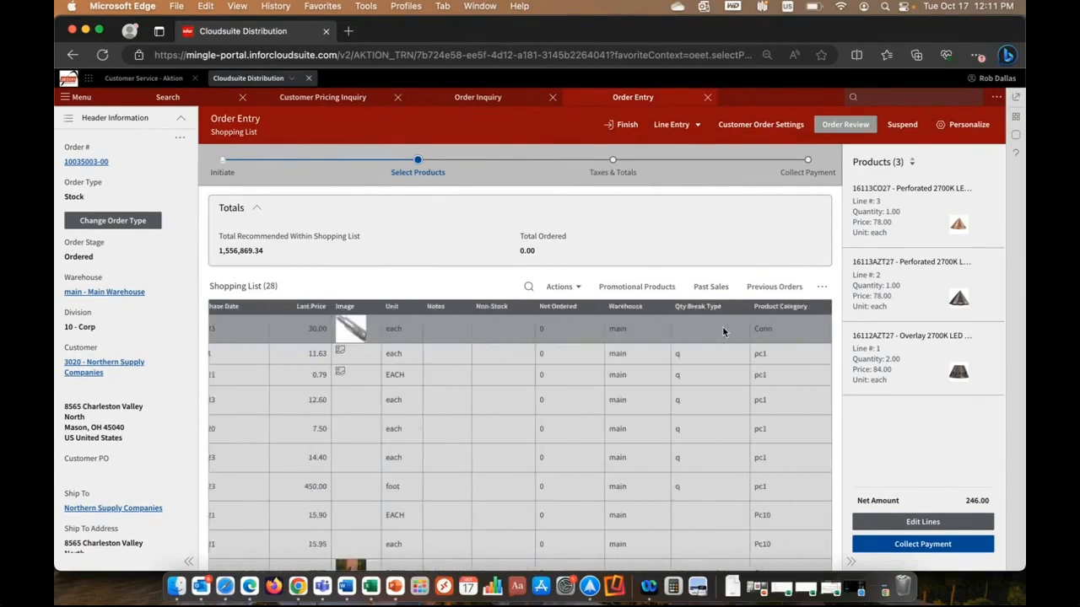
{"action": "scroll", "coordinate": [723, 327], "scroll_direction": "right", "scroll_amount": 5}
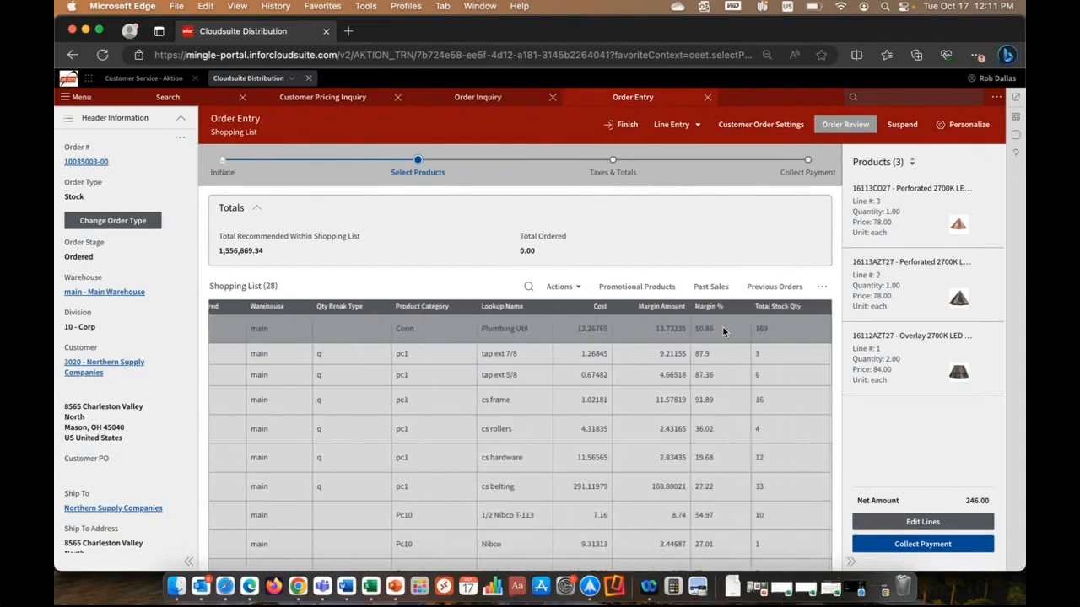
{"action": "scroll", "coordinate": [722, 328], "scroll_direction": "left", "scroll_amount": 8}
{"action": "scroll", "coordinate": [722, 332], "scroll_direction": "left", "scroll_amount": 5}
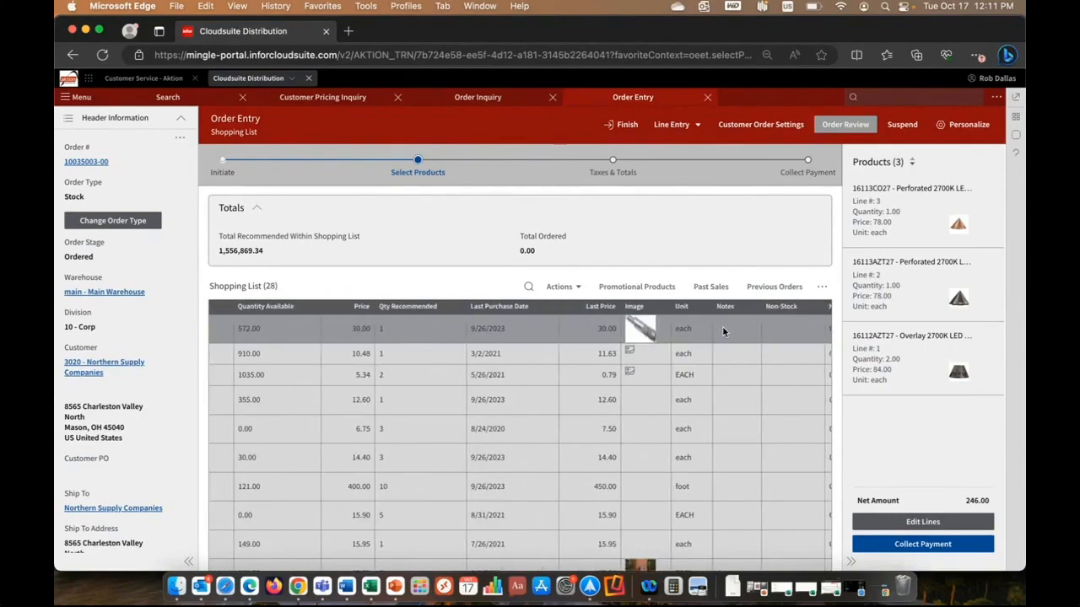
{"action": "scroll", "coordinate": [722, 331], "scroll_direction": "left", "scroll_amount": 5}
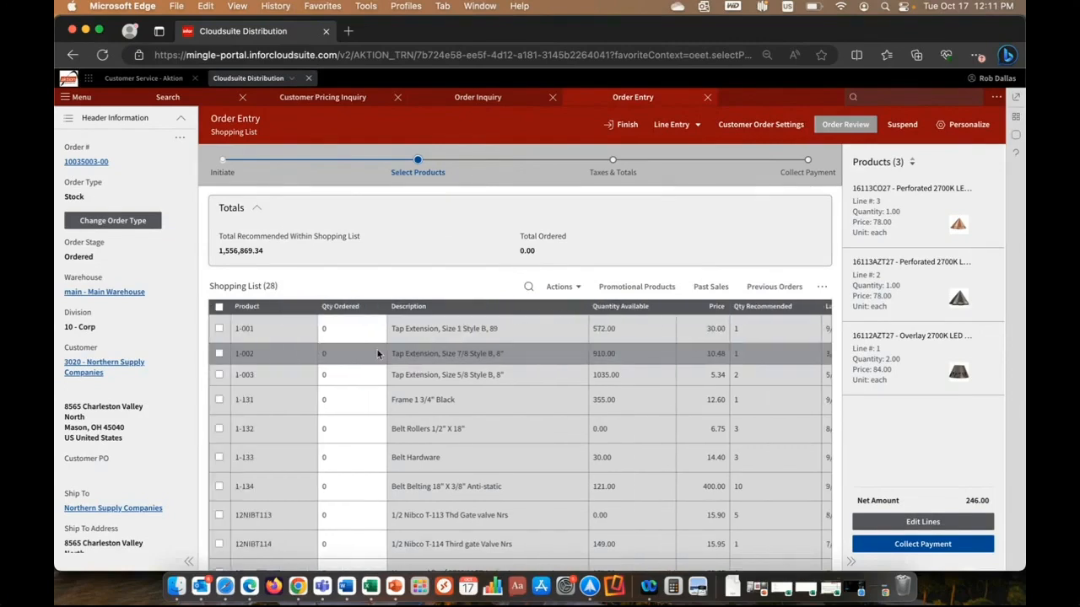
Enter ordered quantities of 3 for product 1-001, 2 for 1-131 and 2 for 1-132 in the shopping list.
{"action": "left_click", "coordinate": [333, 328]}
{"action": "type", "text": "3"}
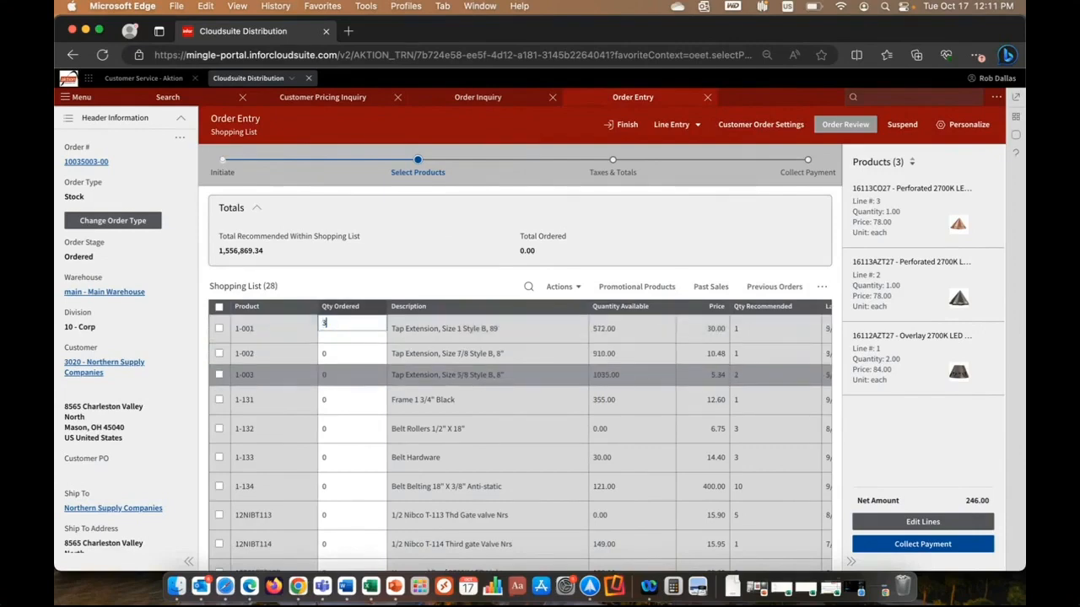
{"action": "key", "text": "Tab"}
{"action": "key", "text": "Tab"}
{"action": "key", "text": "Tab"}
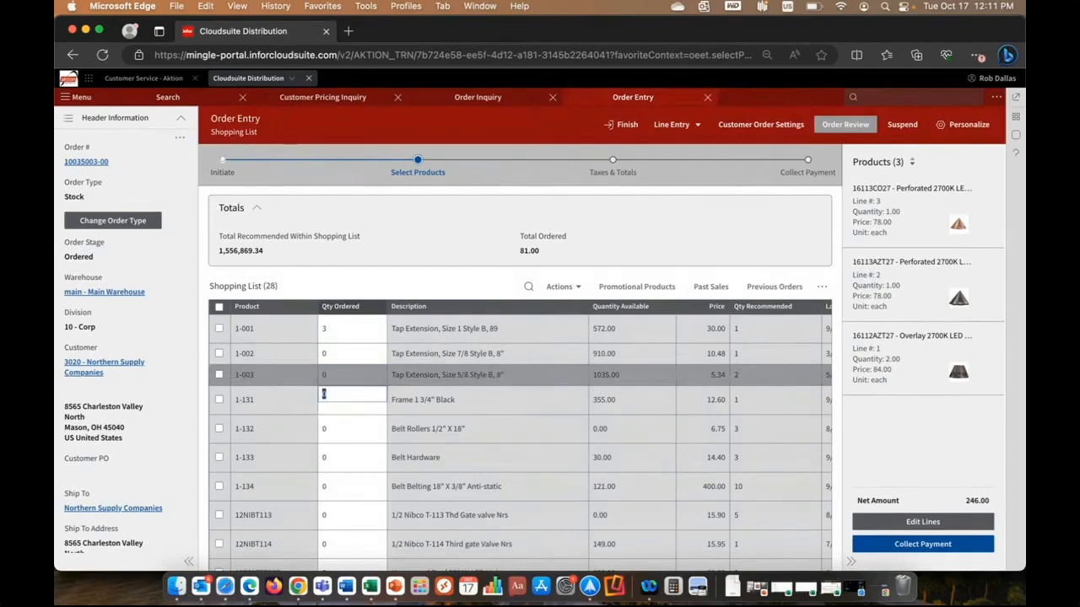
{"action": "type", "text": "2"}
{"action": "key", "text": "Tab"}
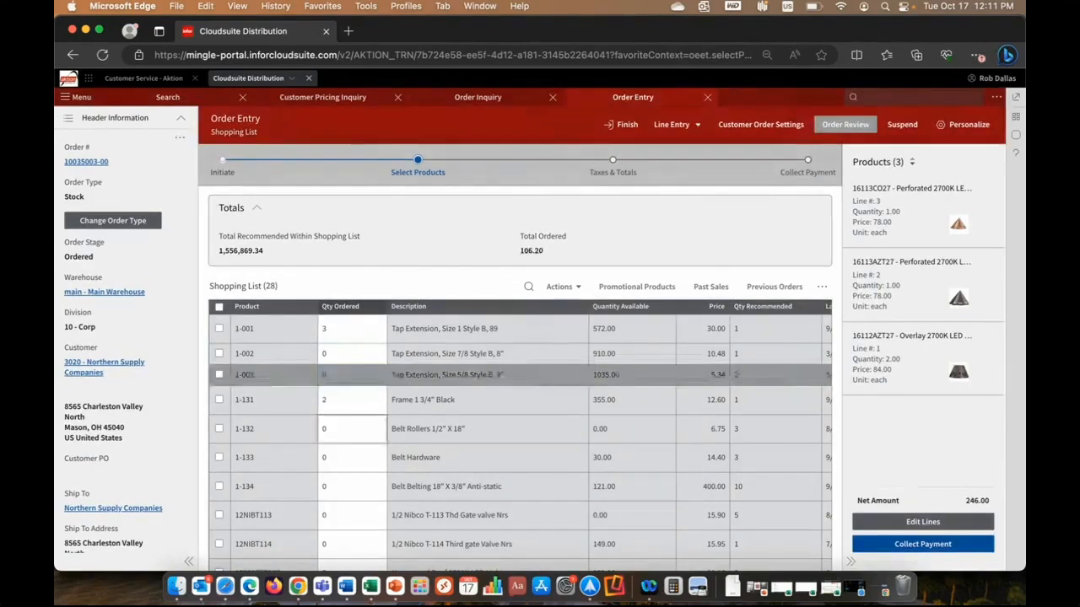
{"action": "type", "text": "2"}
{"action": "key", "text": "Tab"}
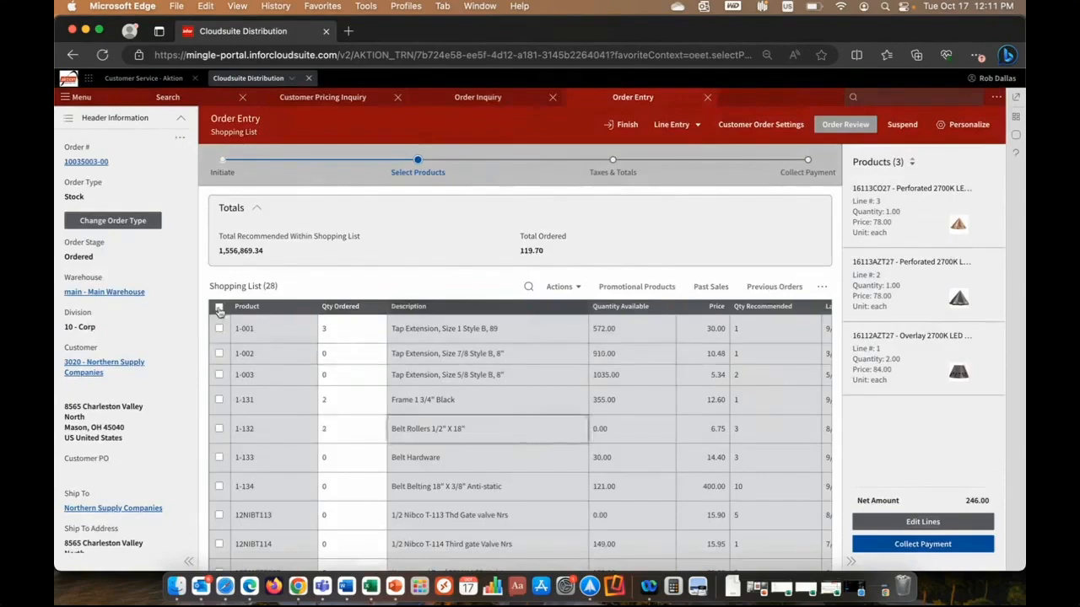
Select all shopping list rows and add the ones with quantities to the order.
{"action": "left_click", "coordinate": [218, 309]}
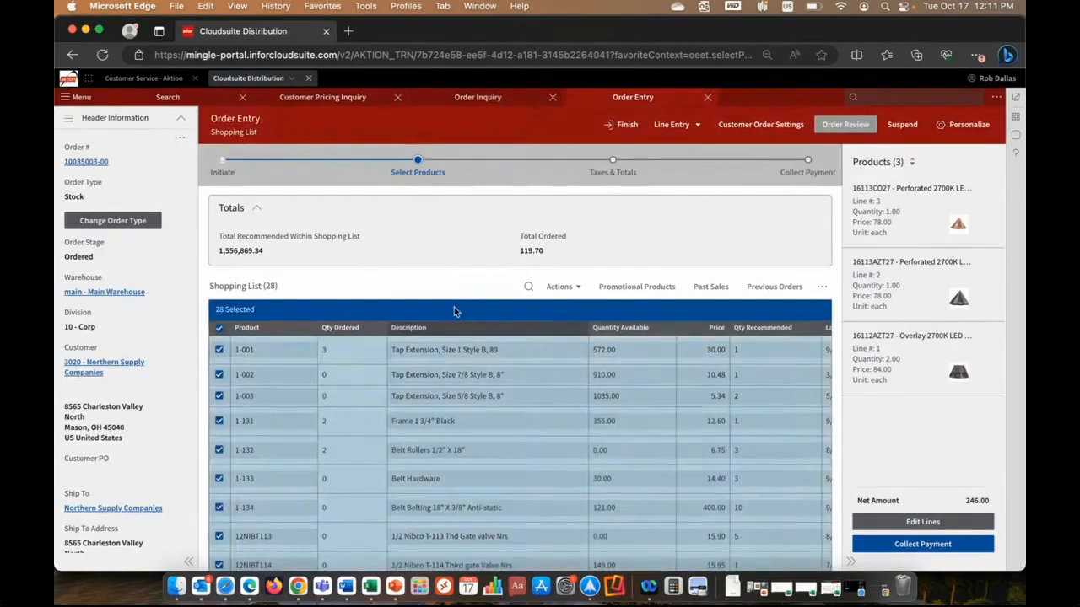
{"action": "left_click", "coordinate": [559, 287]}
{"action": "left_click", "coordinate": [560, 343]}
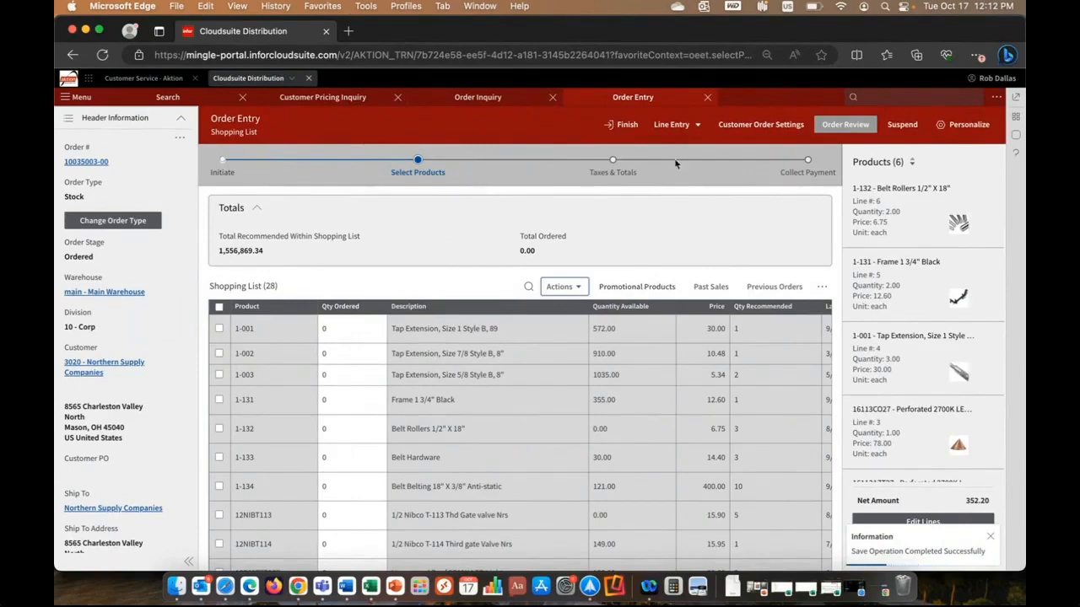
Switch to advanced line entry and review its extended fields and available line types, keeping Stock.
{"action": "left_click", "coordinate": [688, 126]}
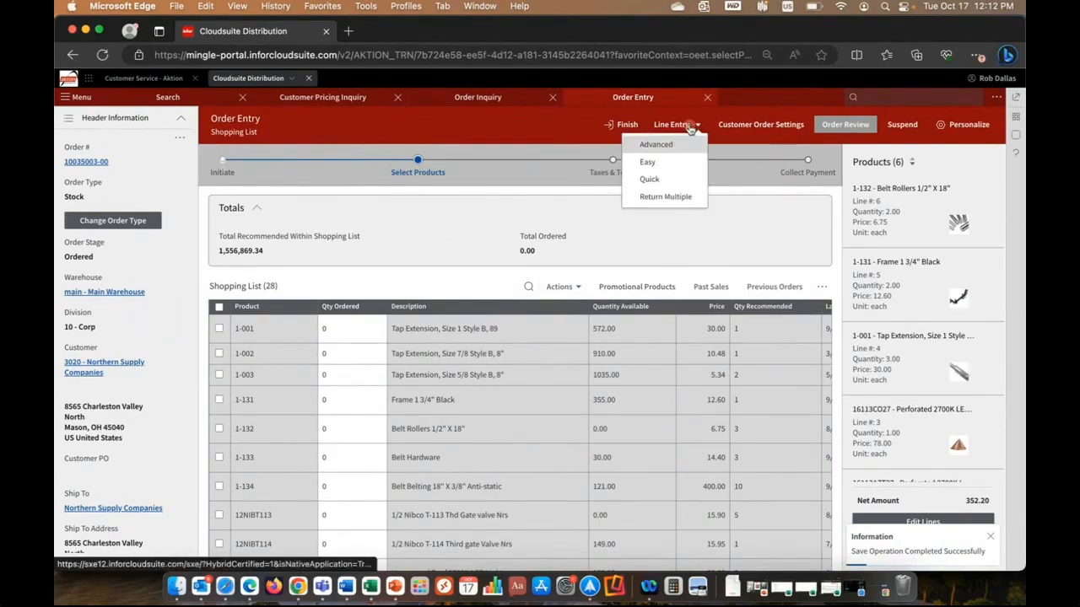
{"action": "left_click", "coordinate": [662, 144]}
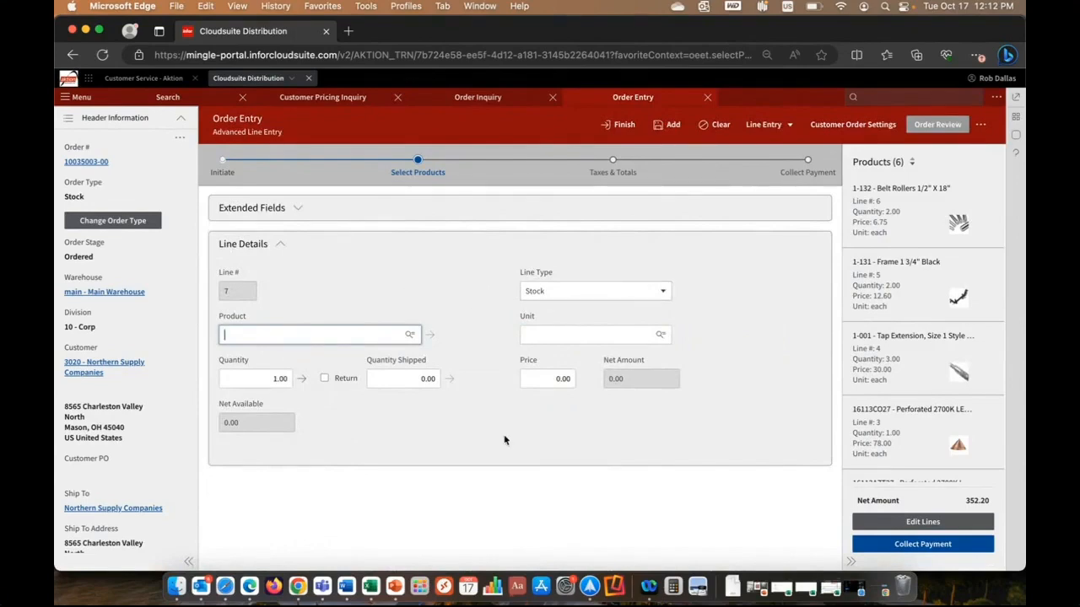
{"action": "left_click", "coordinate": [300, 210]}
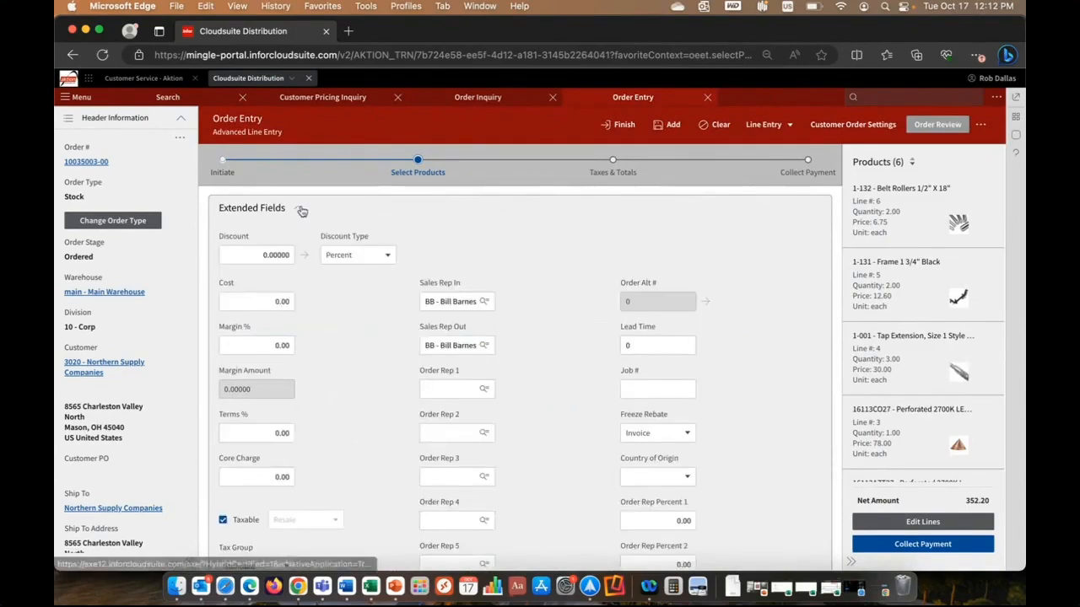
{"action": "scroll", "coordinate": [365, 361], "scroll_direction": "down", "scroll_amount": 3}
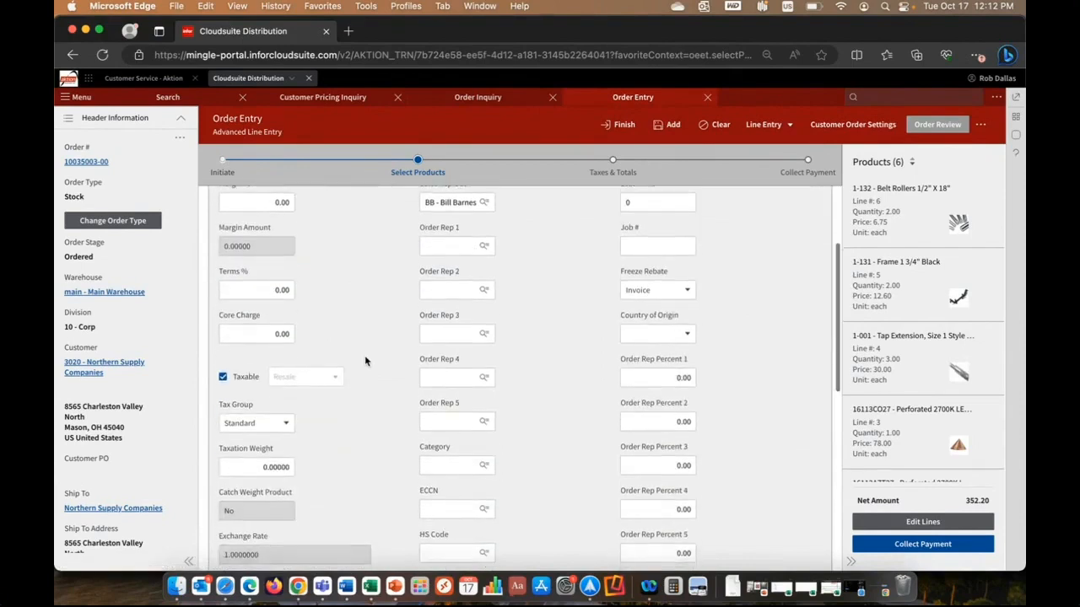
{"action": "scroll", "coordinate": [365, 361], "scroll_direction": "up", "scroll_amount": 3}
{"action": "left_click", "coordinate": [298, 208]}
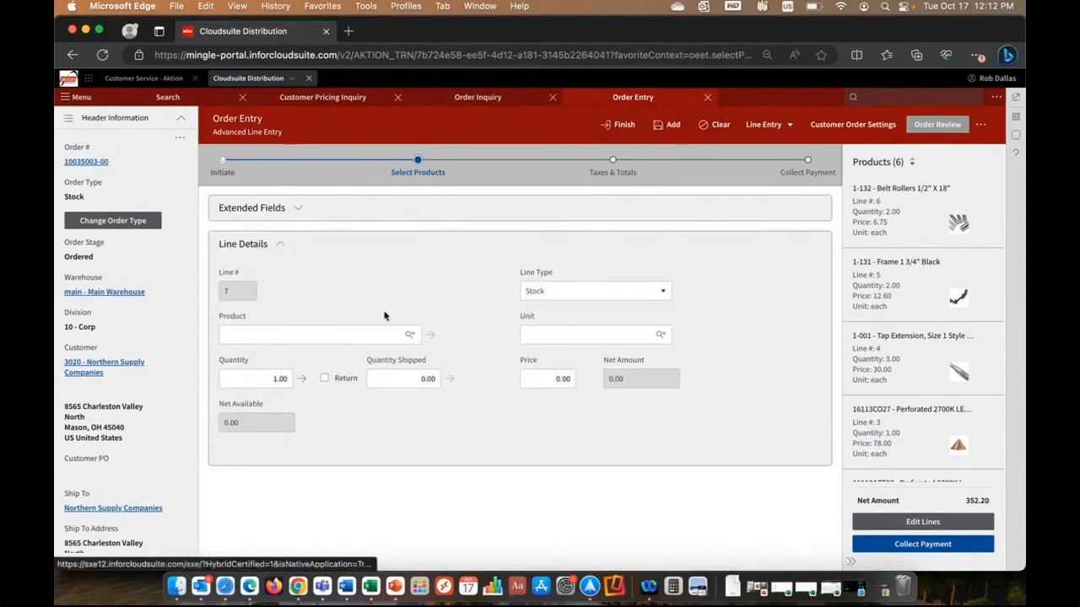
{"action": "left_click", "coordinate": [666, 294]}
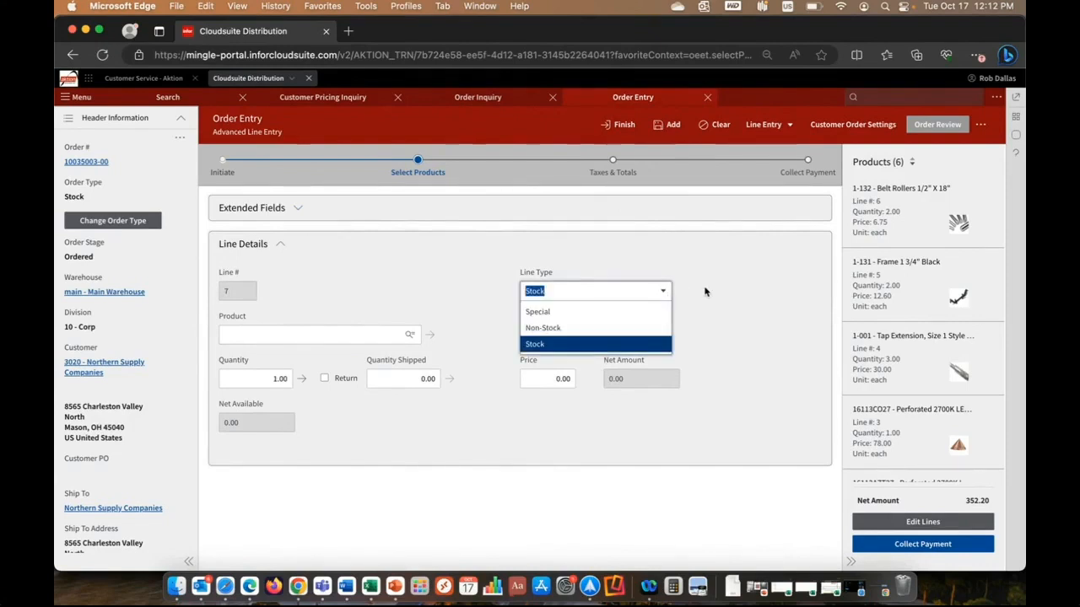
{"action": "left_click", "coordinate": [705, 292]}
Search for "frame" in the new order line and choose product 1-131, Frame 1 3/4" Black.
{"action": "left_click", "coordinate": [324, 335]}
{"action": "type", "text": "frame"}
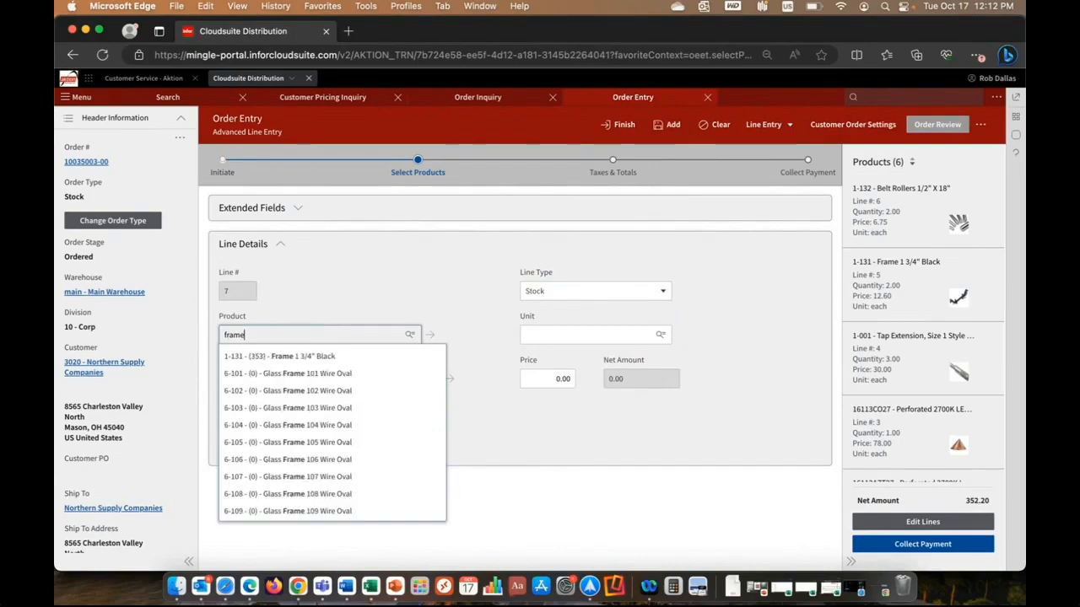
{"action": "left_click", "coordinate": [324, 358]}
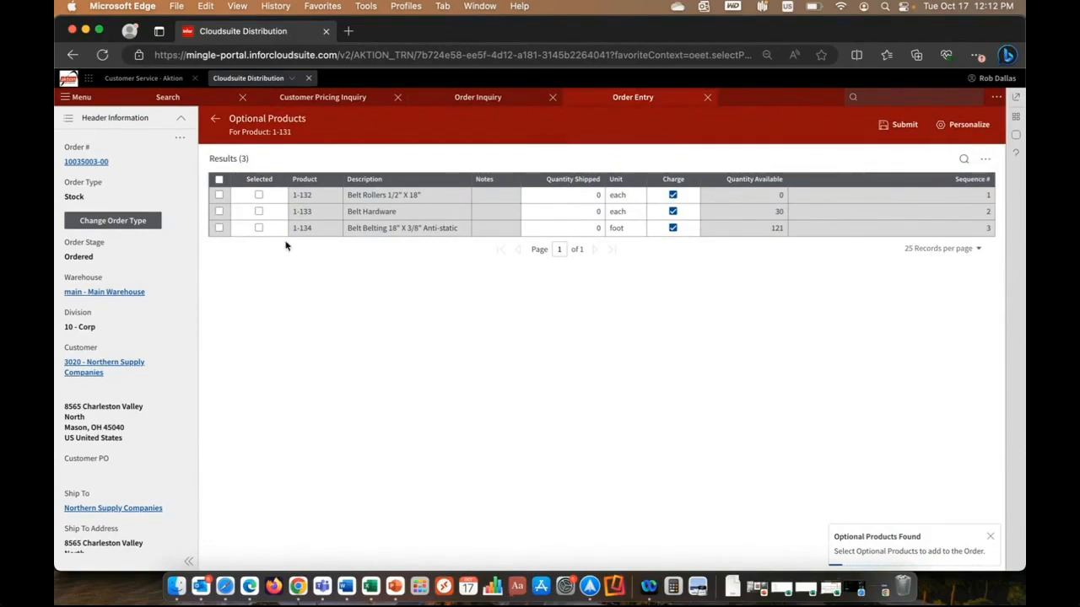
Add optional products 1-133 Belt Hardware with quantity 3 and 1-134 Belt Belting with quantity 1 to the order.
{"action": "left_click", "coordinate": [259, 211]}
{"action": "left_click", "coordinate": [598, 210]}
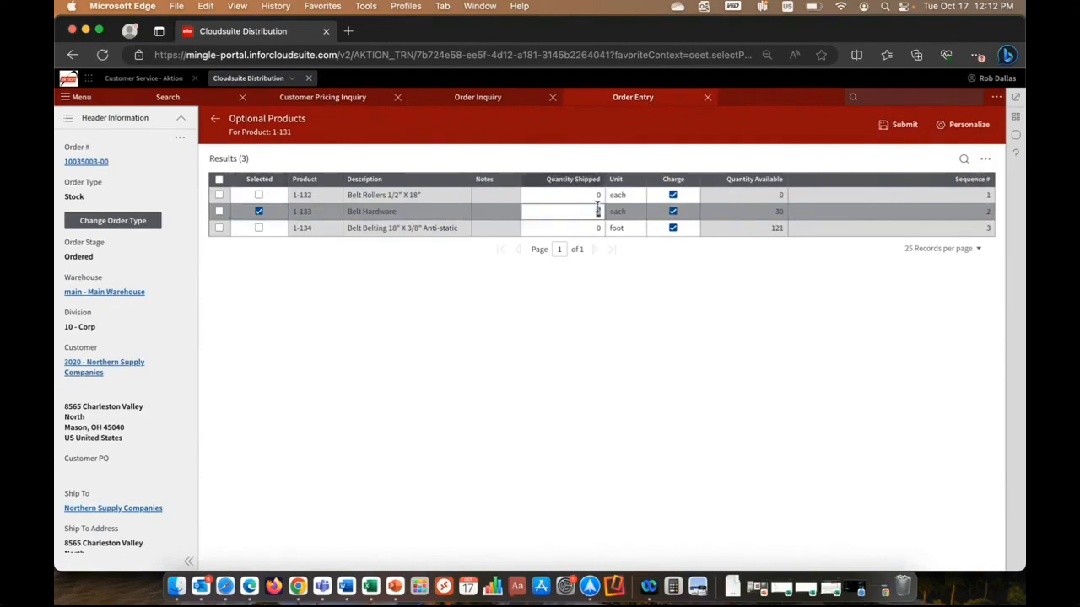
{"action": "type", "text": "3"}
{"action": "key", "text": "Tab"}
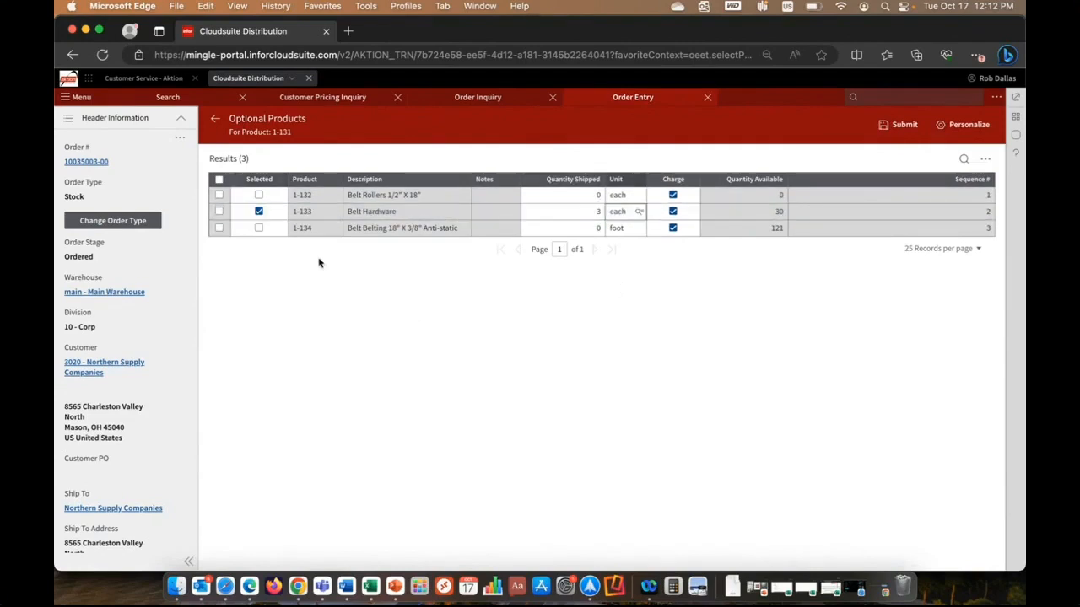
{"action": "left_click", "coordinate": [259, 229]}
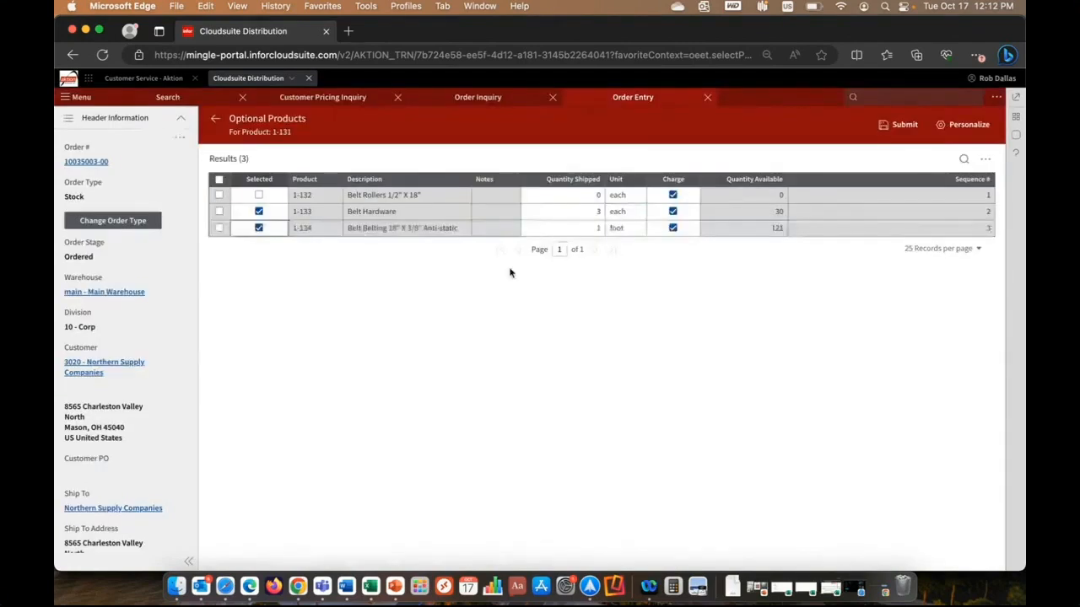
{"action": "left_click", "coordinate": [897, 125]}
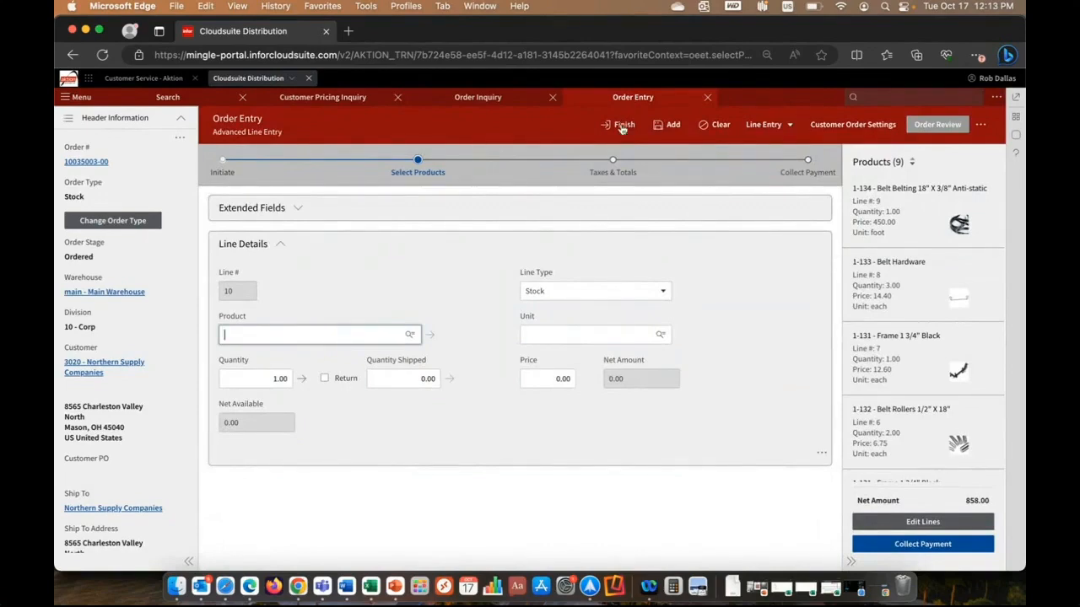
Advance the order to its taxes and totals and look over the sales tax and totals sections.
{"action": "left_click", "coordinate": [614, 174]}
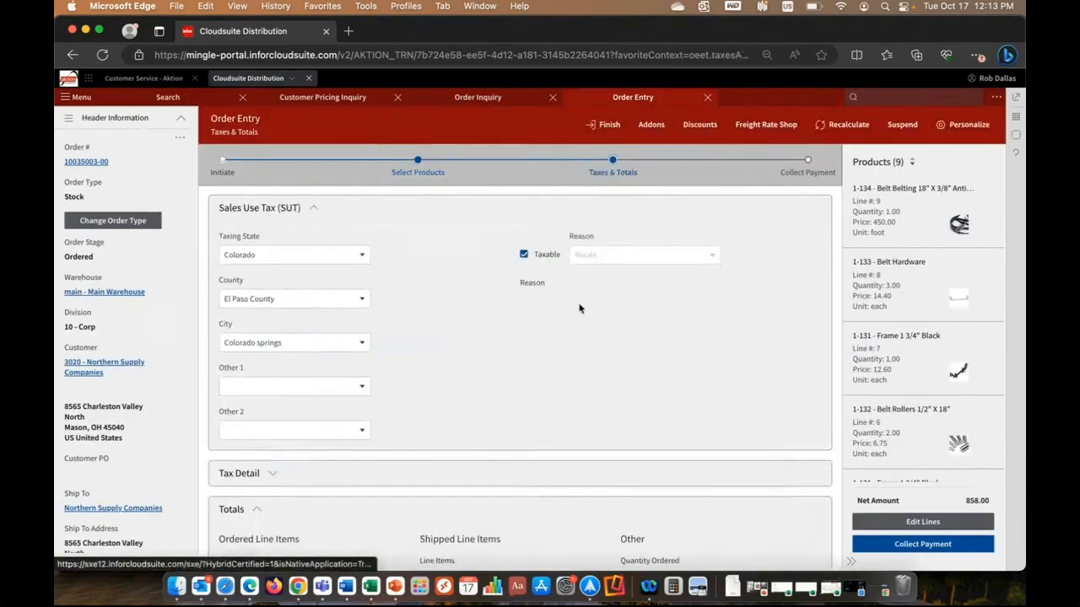
{"action": "scroll", "coordinate": [579, 306], "scroll_direction": "down", "scroll_amount": 4}
{"action": "scroll", "coordinate": [578, 306], "scroll_direction": "up", "scroll_amount": 4}
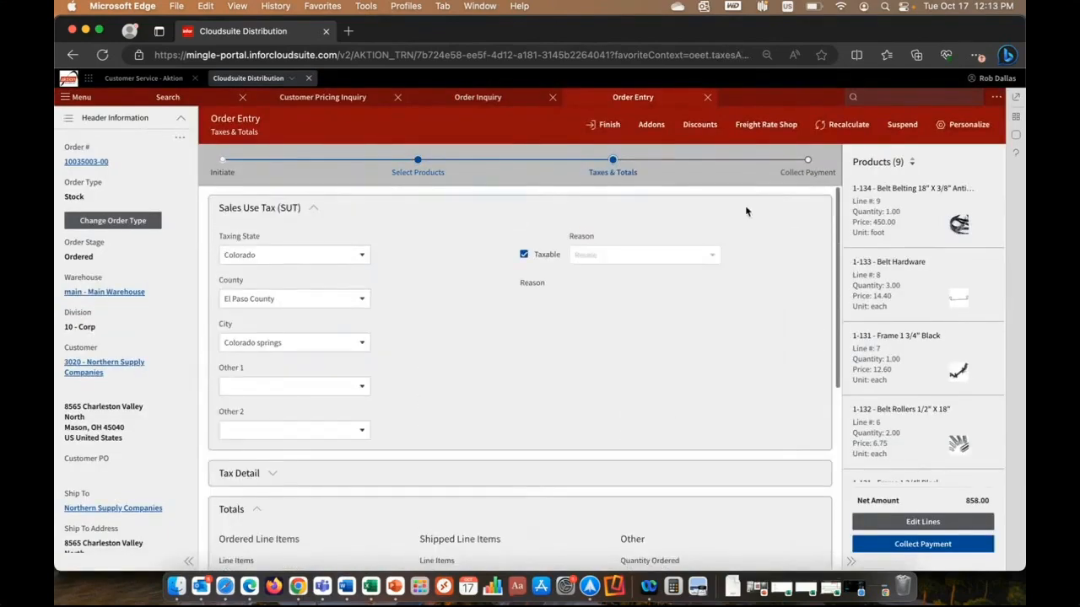
Continue to payment collection, set the payment type to Credit Card, and finish the order.
{"action": "left_click", "coordinate": [807, 173]}
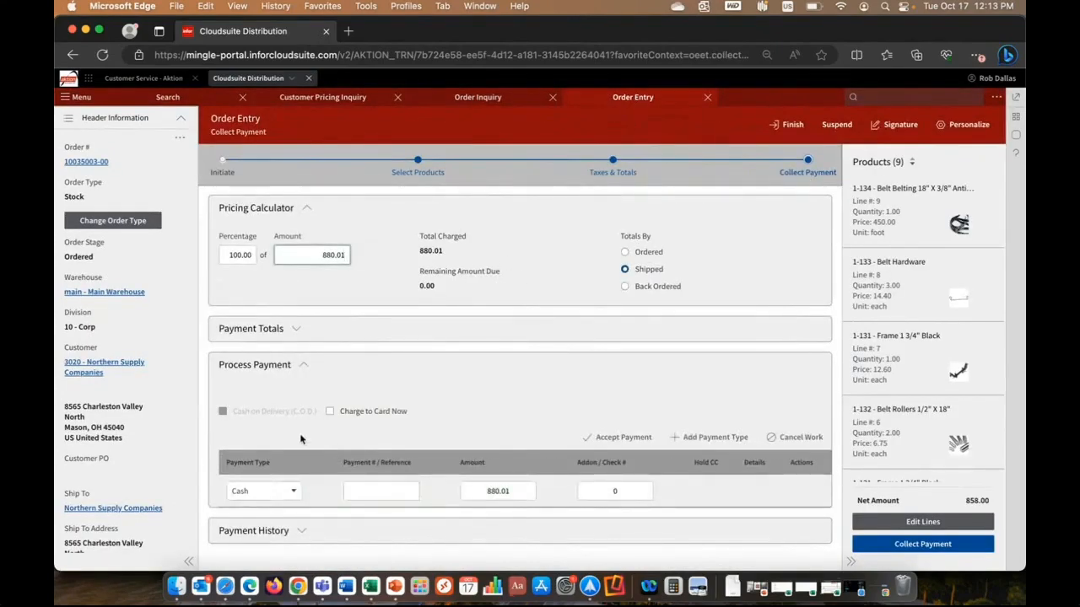
{"action": "left_click", "coordinate": [295, 490]}
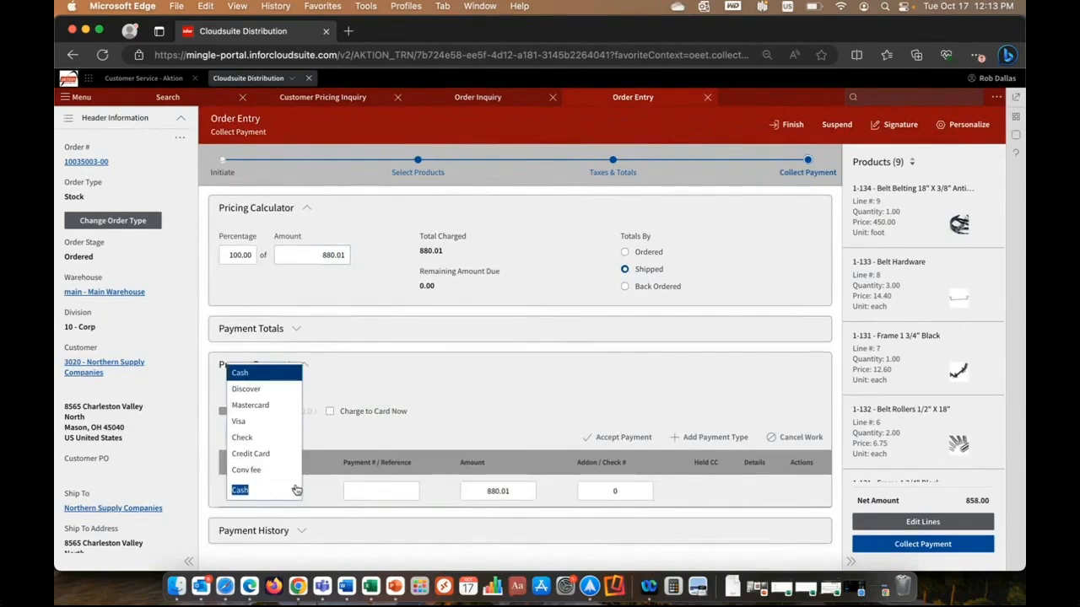
{"action": "left_click", "coordinate": [270, 453]}
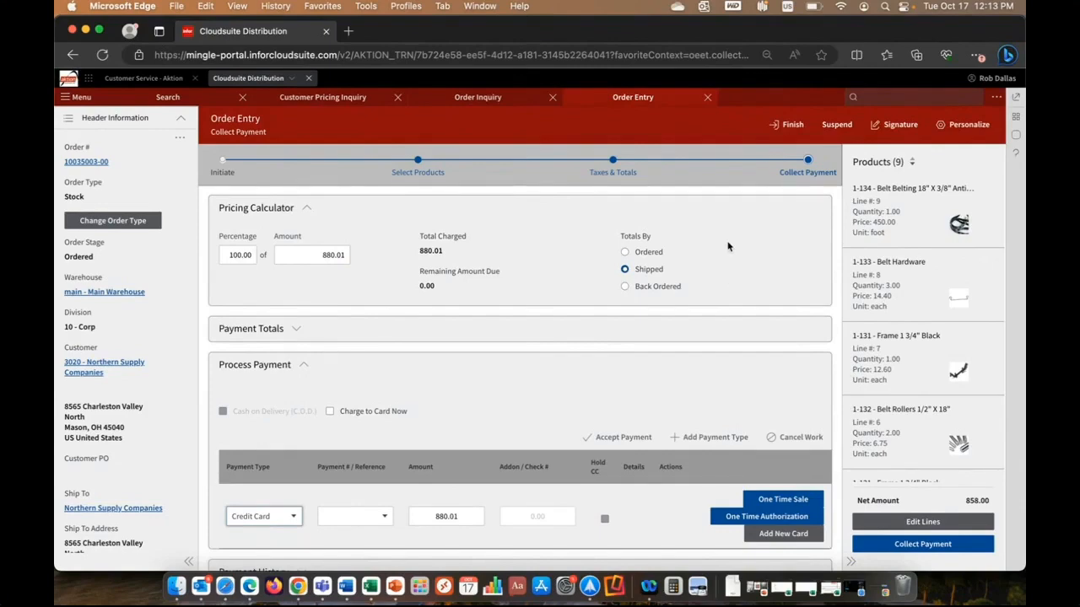
{"action": "left_click", "coordinate": [786, 124]}
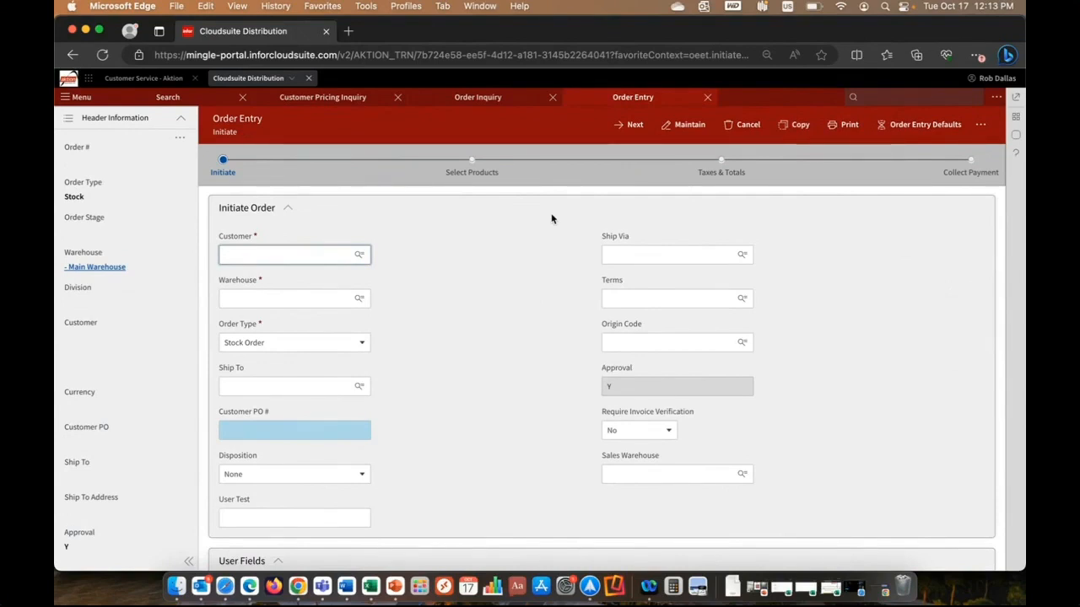
Switch to the Phocas analytics application and open the bookmarked Sales Rep Dashboard.
{"action": "left_click", "coordinate": [88, 78]}
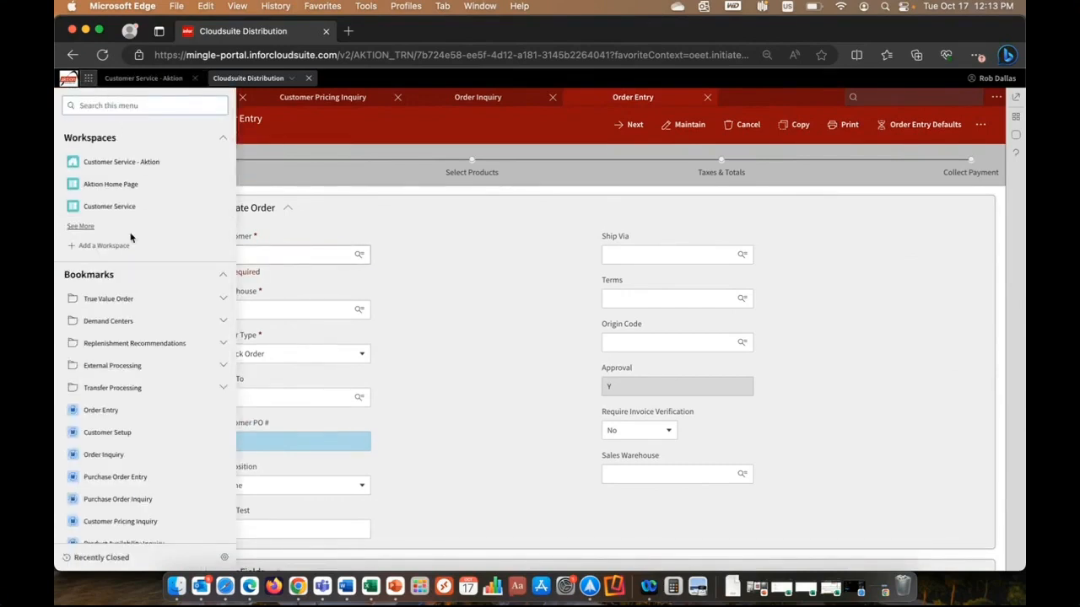
{"action": "scroll", "coordinate": [135, 371], "scroll_direction": "down", "scroll_amount": 5}
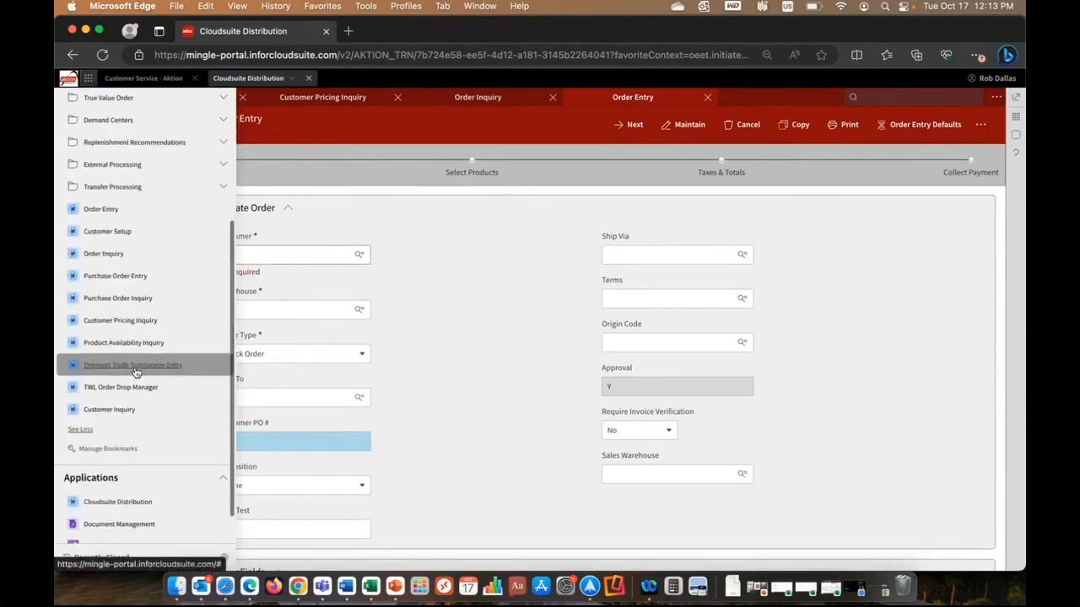
{"action": "left_click", "coordinate": [124, 508]}
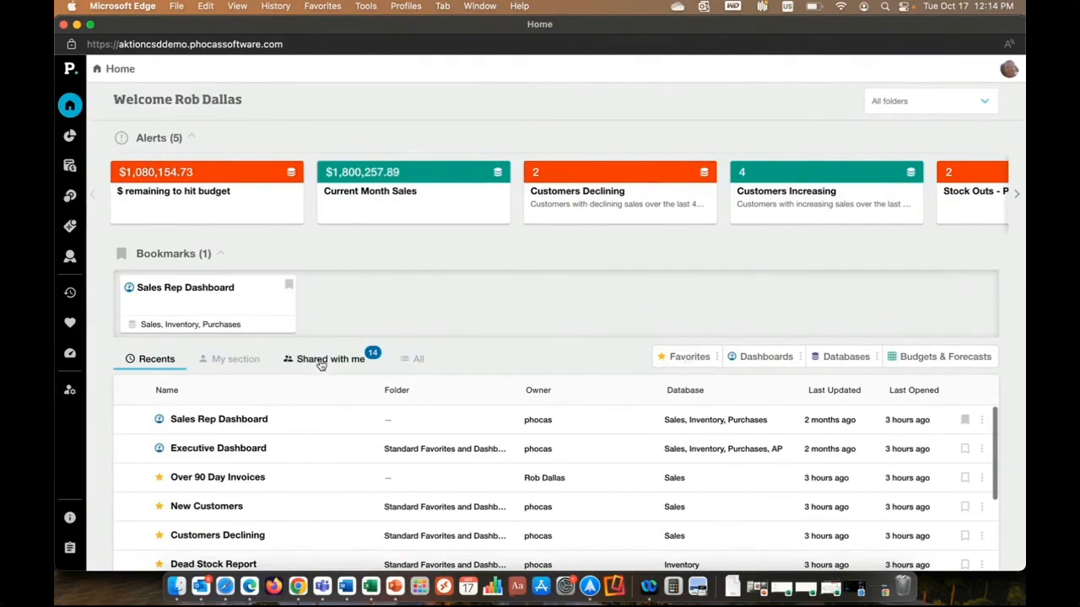
{"action": "left_click", "coordinate": [186, 289]}
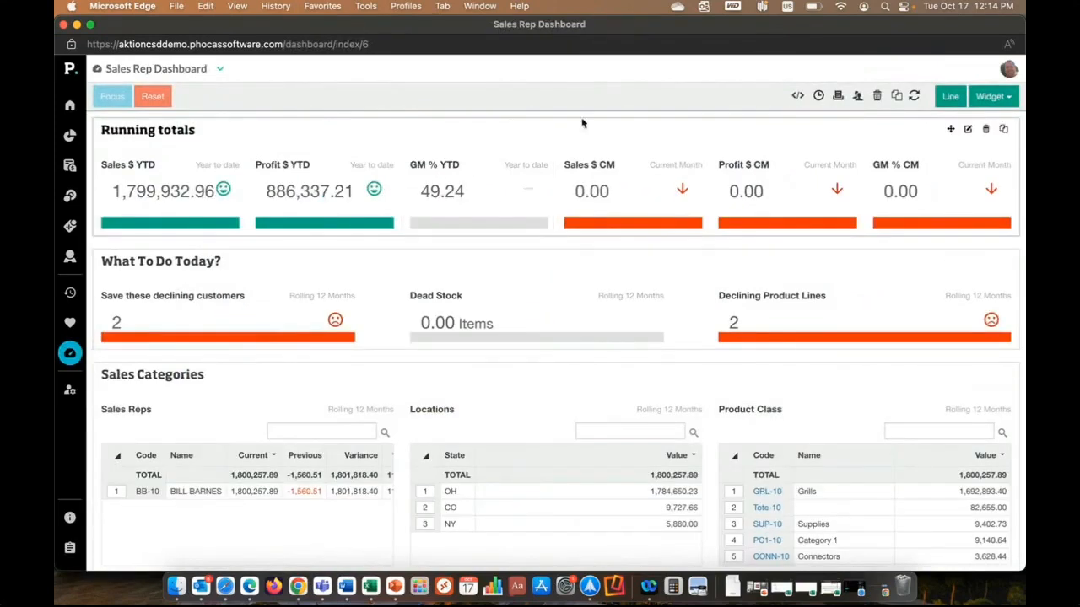
Apply a custom current period to the dashboard, running from October 2019 to October 2020.
{"action": "left_click", "coordinate": [818, 96]}
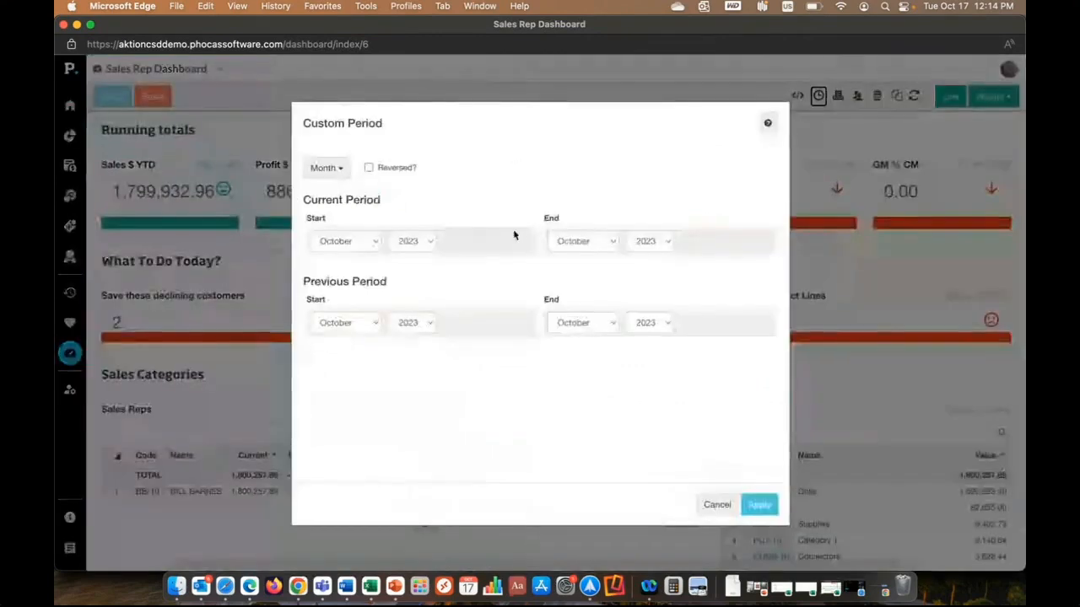
{"action": "left_click", "coordinate": [424, 245]}
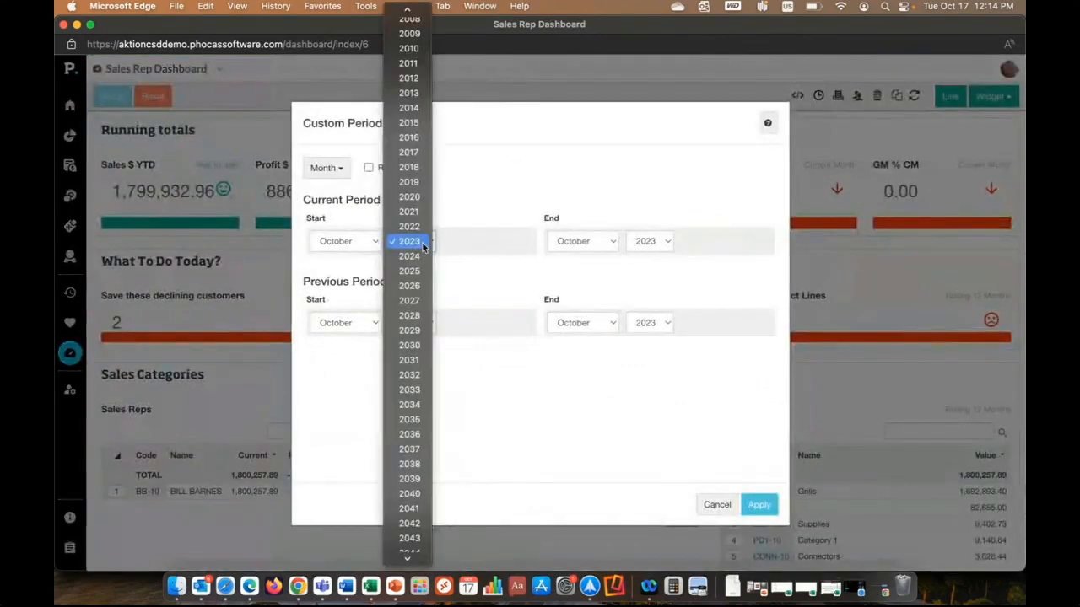
{"action": "left_click", "coordinate": [408, 181]}
{"action": "left_click", "coordinate": [668, 242]}
{"action": "left_click", "coordinate": [648, 196]}
{"action": "left_click", "coordinate": [755, 506]}
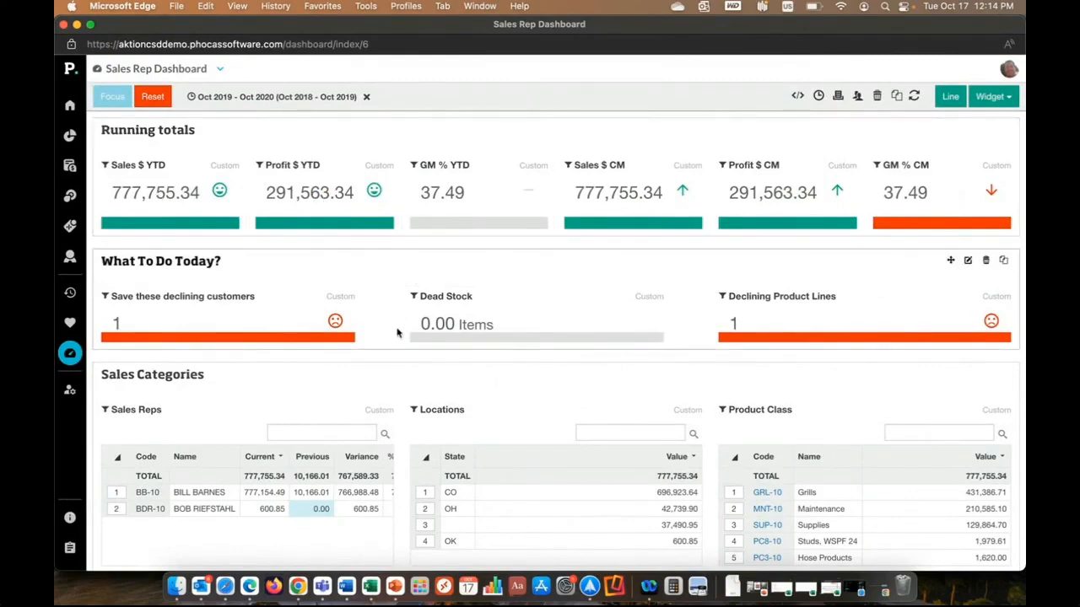
Look over the dashboard's sales categories, customer metrics, products and operational overview sections, returning to the running totals.
{"action": "scroll", "coordinate": [396, 331], "scroll_direction": "down", "scroll_amount": 3}
{"action": "scroll", "coordinate": [397, 328], "scroll_direction": "down", "scroll_amount": 1}
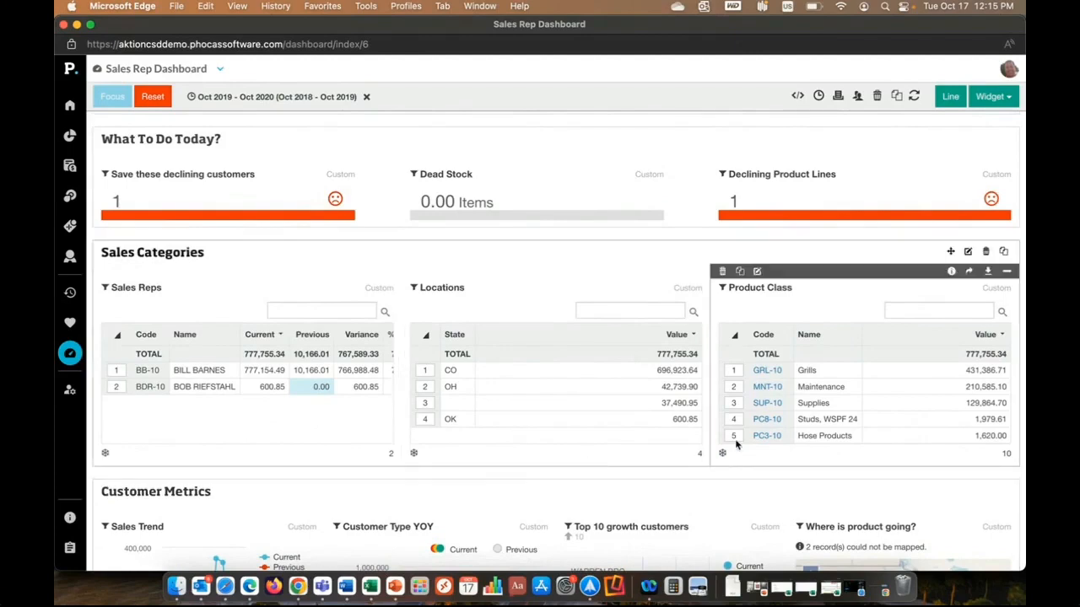
{"action": "scroll", "coordinate": [702, 240], "scroll_direction": "down", "scroll_amount": 5}
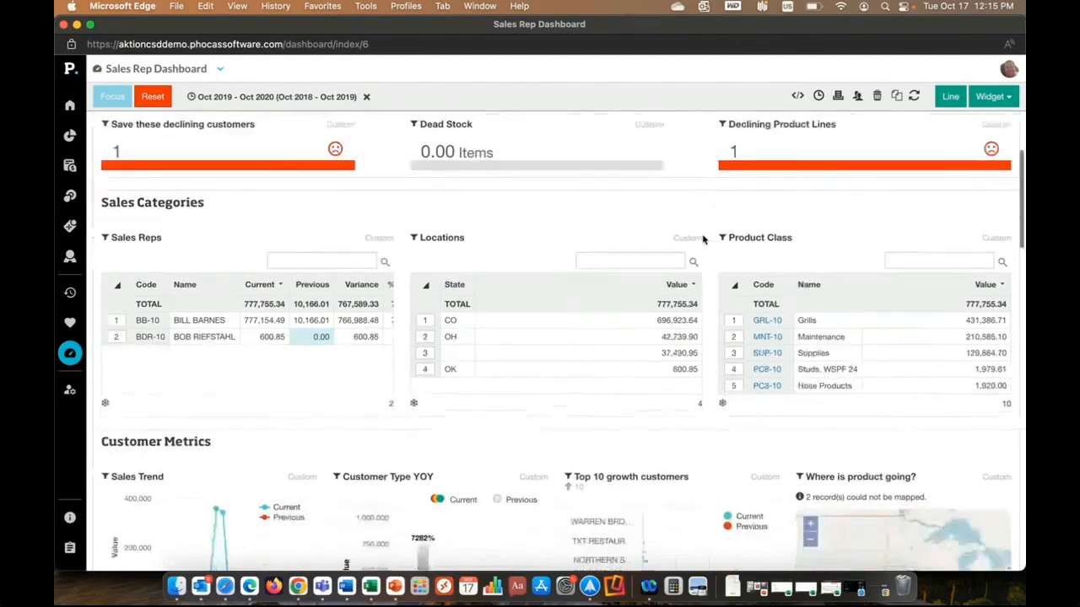
{"action": "scroll", "coordinate": [703, 240], "scroll_direction": "down", "scroll_amount": 2}
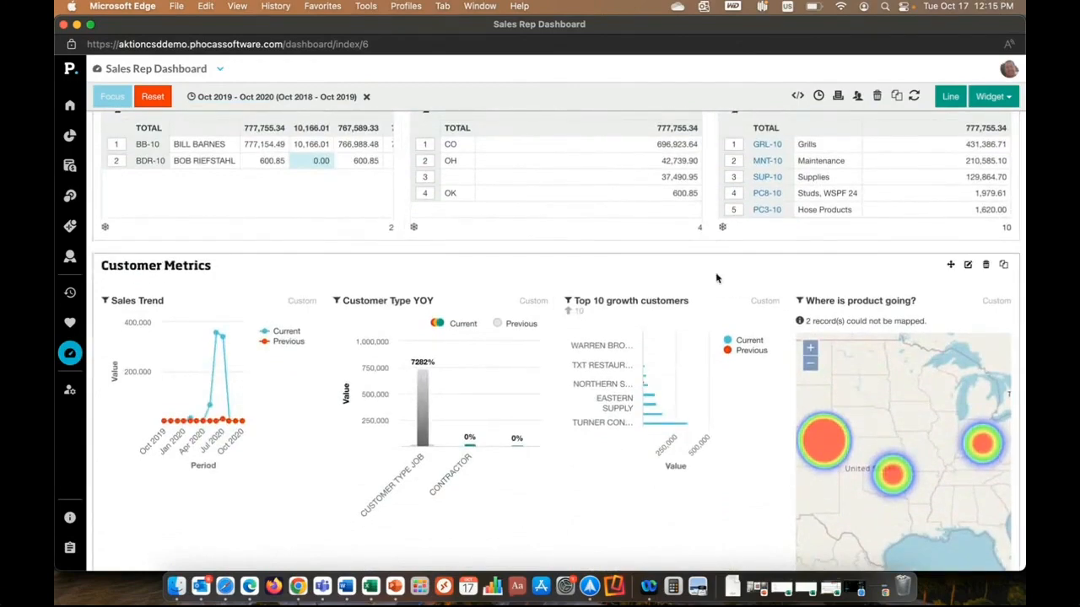
{"action": "scroll", "coordinate": [700, 273], "scroll_direction": "down", "scroll_amount": 1}
{"action": "scroll", "coordinate": [700, 272], "scroll_direction": "down", "scroll_amount": 12}
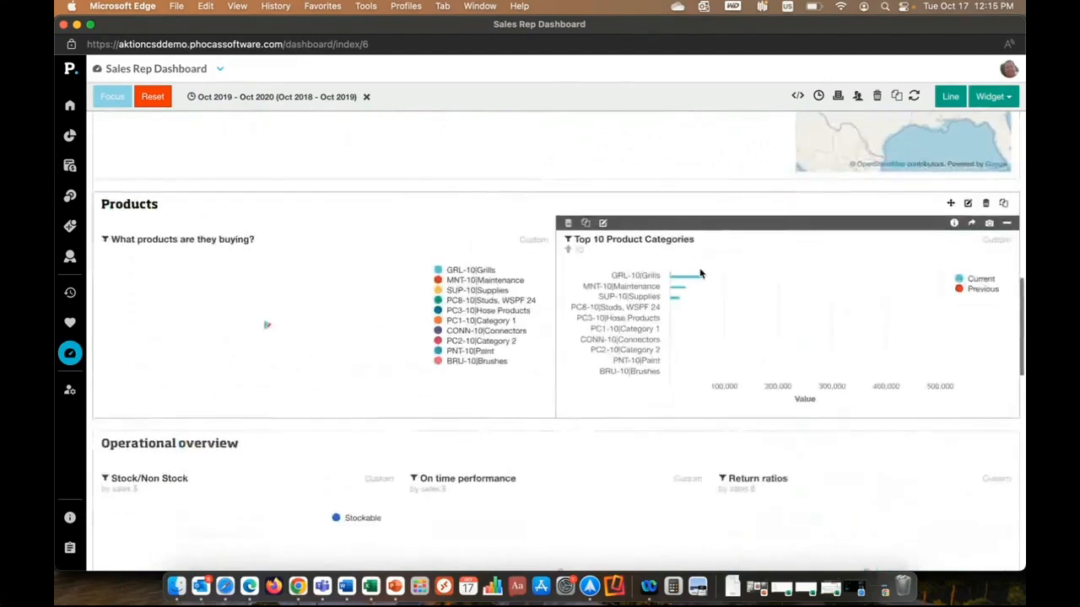
{"action": "scroll", "coordinate": [544, 200], "scroll_direction": "down", "scroll_amount": 3}
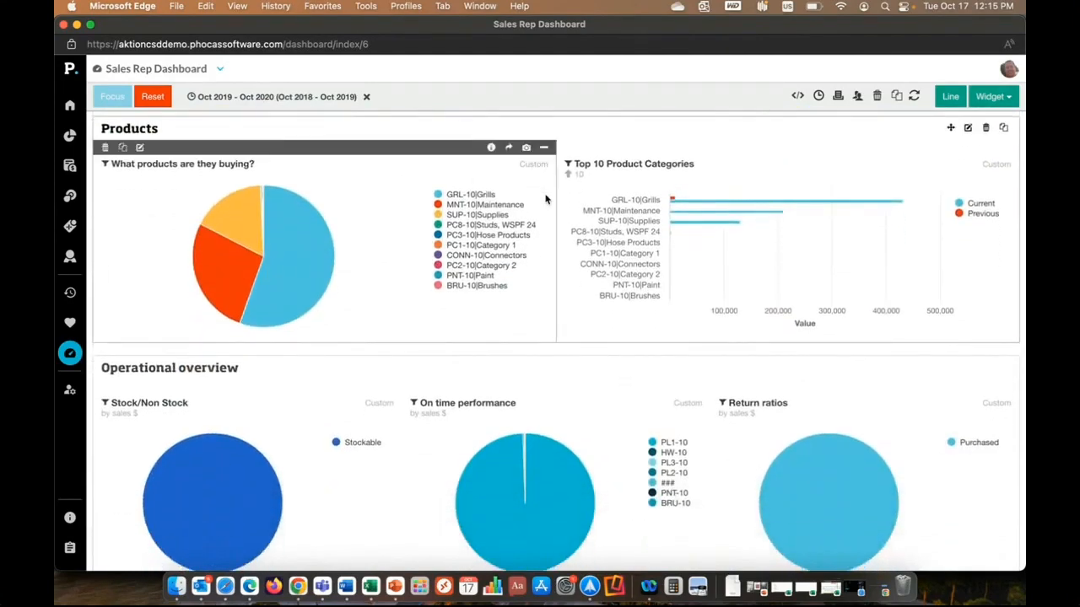
{"action": "scroll", "coordinate": [545, 200], "scroll_direction": "up", "scroll_amount": 15}
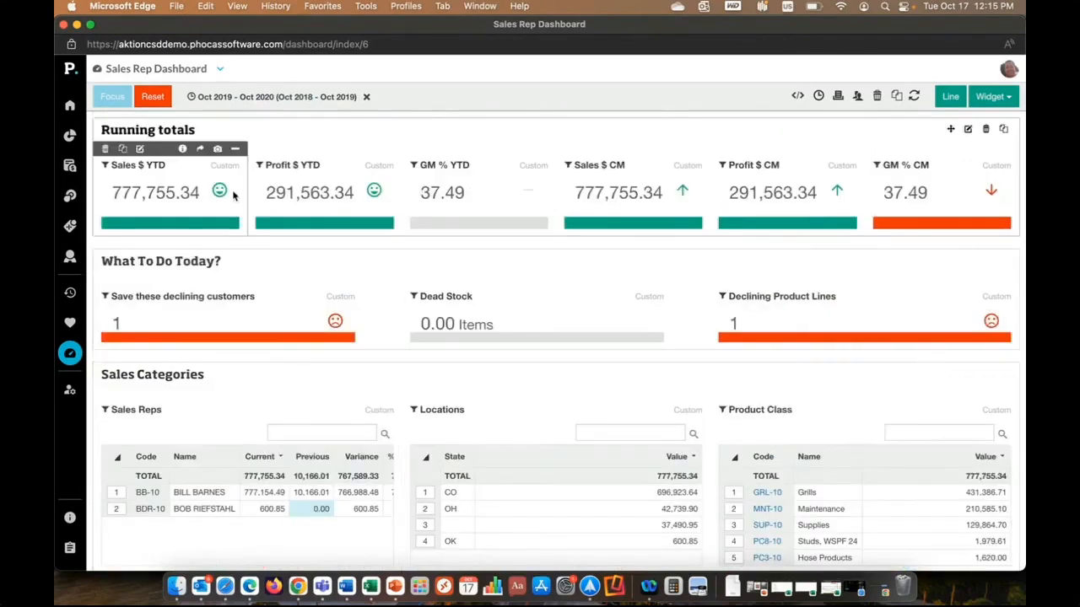
Open the underlying query of the Sales $ YTD widget and set its period to Demo.
{"action": "left_click", "coordinate": [200, 149]}
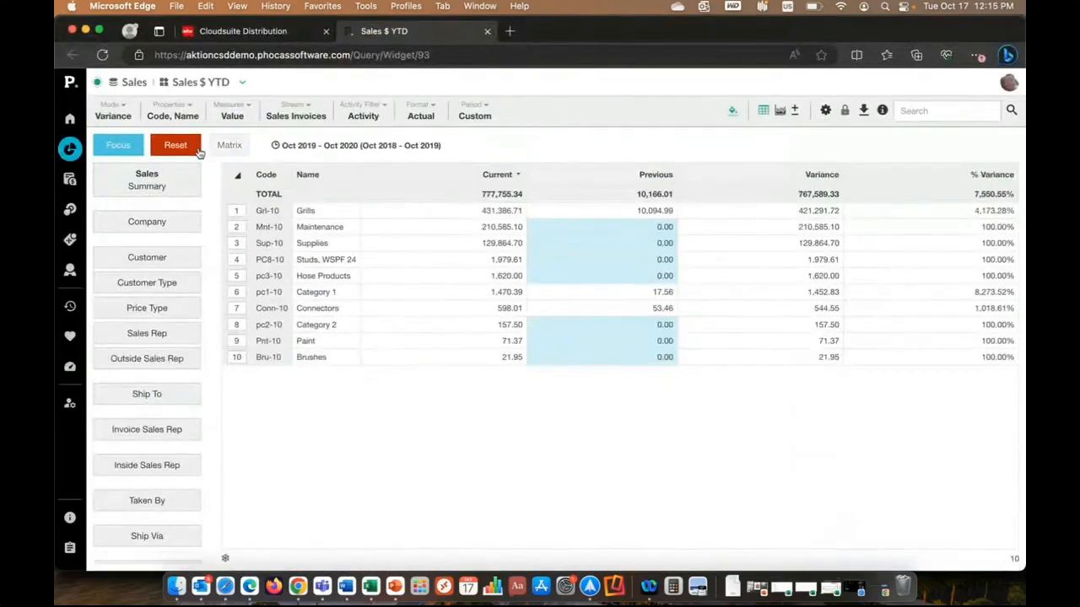
{"action": "left_click", "coordinate": [475, 115]}
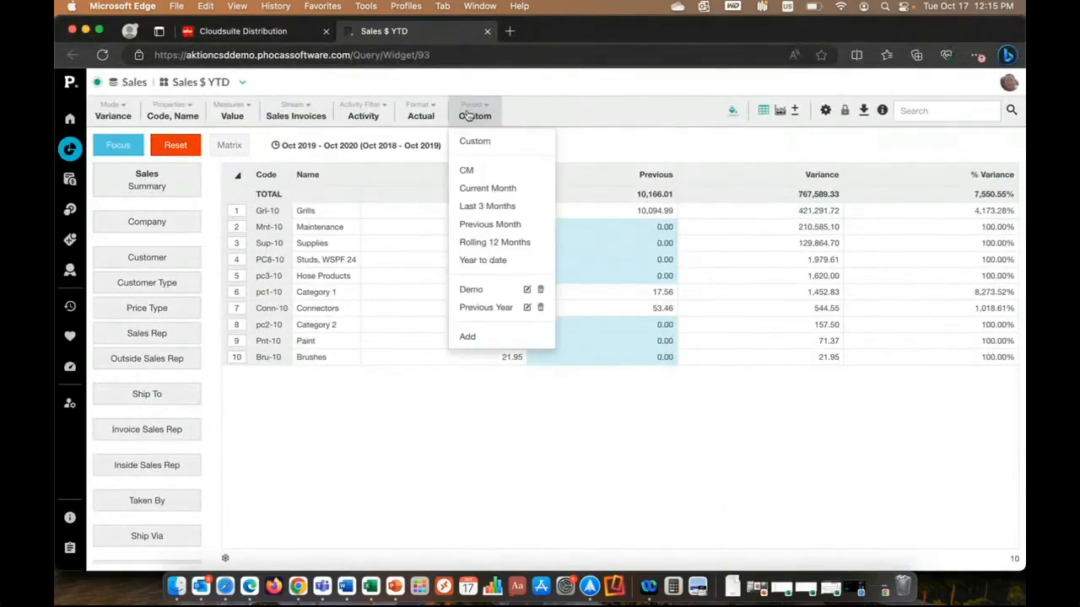
{"action": "left_click", "coordinate": [470, 289]}
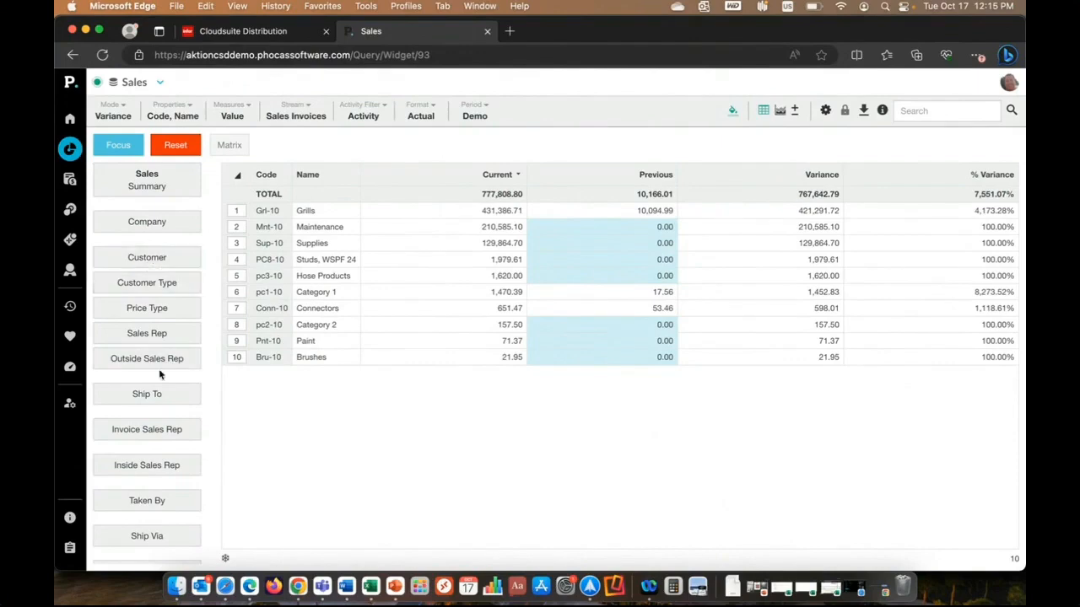
List the sales by customer and look through the other dimensions available for the query.
{"action": "left_click", "coordinate": [158, 260]}
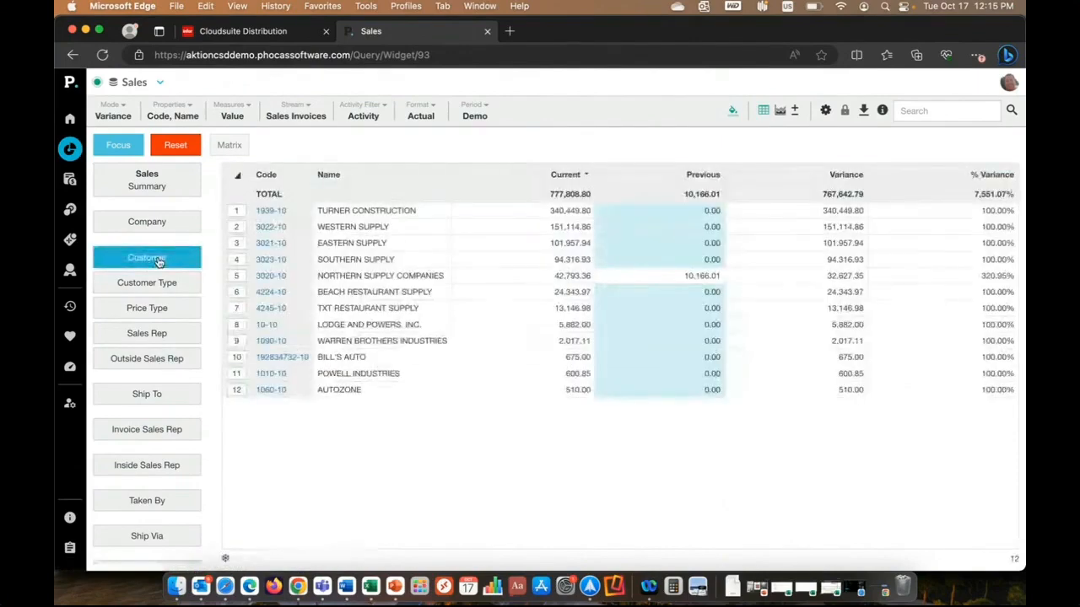
{"action": "scroll", "coordinate": [163, 370], "scroll_direction": "down", "scroll_amount": 3}
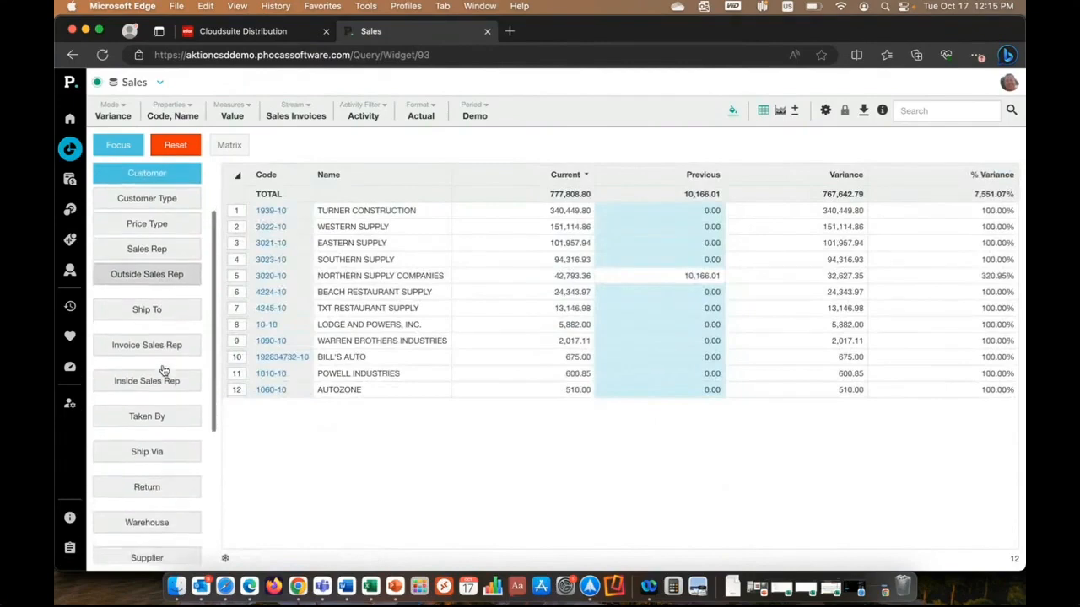
{"action": "scroll", "coordinate": [164, 369], "scroll_direction": "down", "scroll_amount": 2}
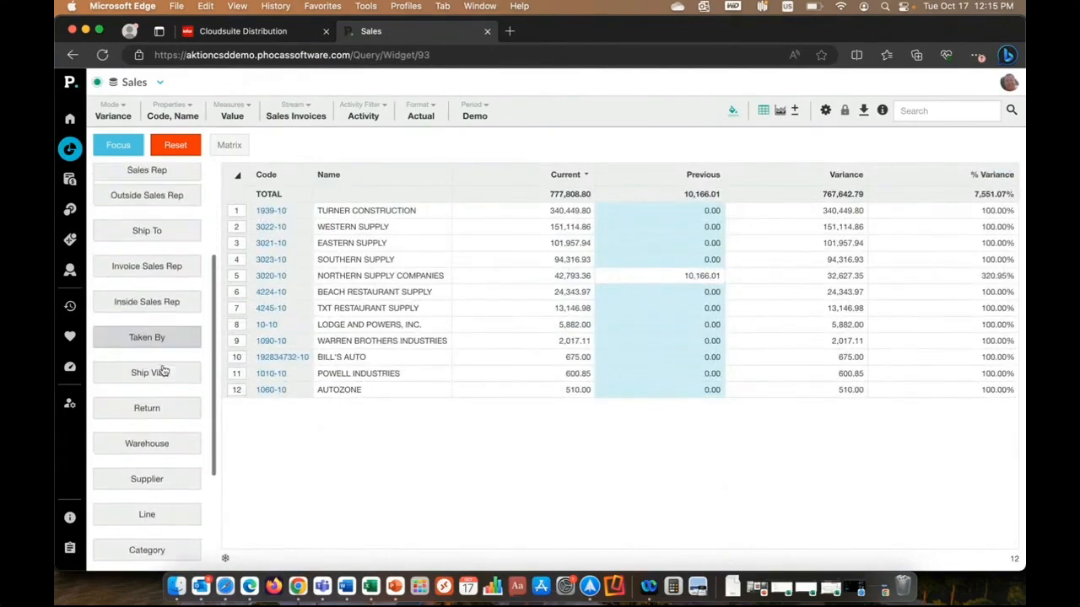
{"action": "scroll", "coordinate": [164, 371], "scroll_direction": "up", "scroll_amount": 2}
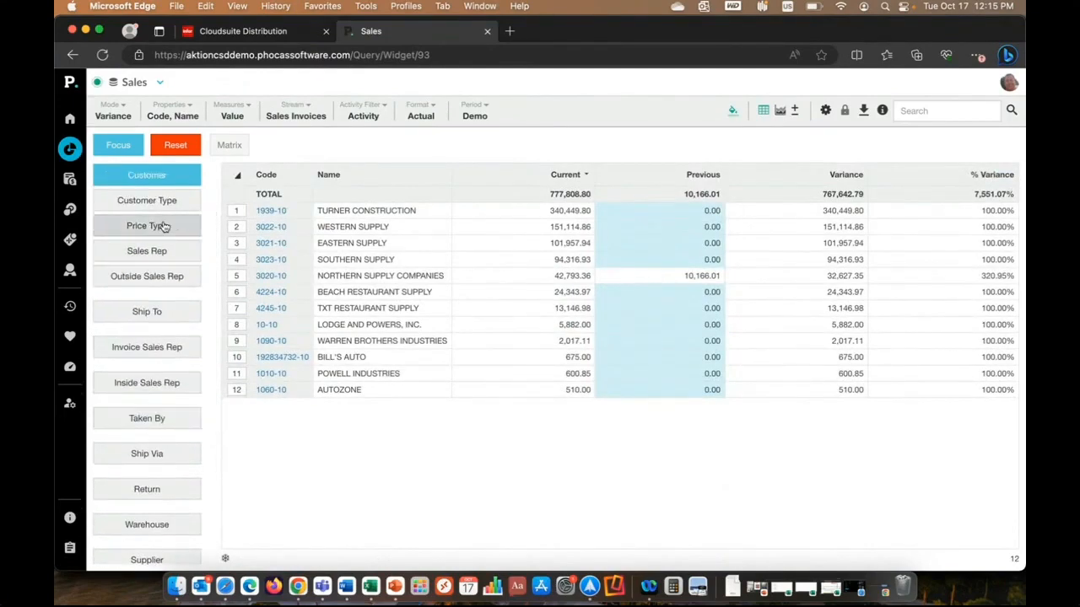
Turn on multi-level grouping, list the sales by product, and add Customer as the first level.
{"action": "left_click", "coordinate": [796, 110]}
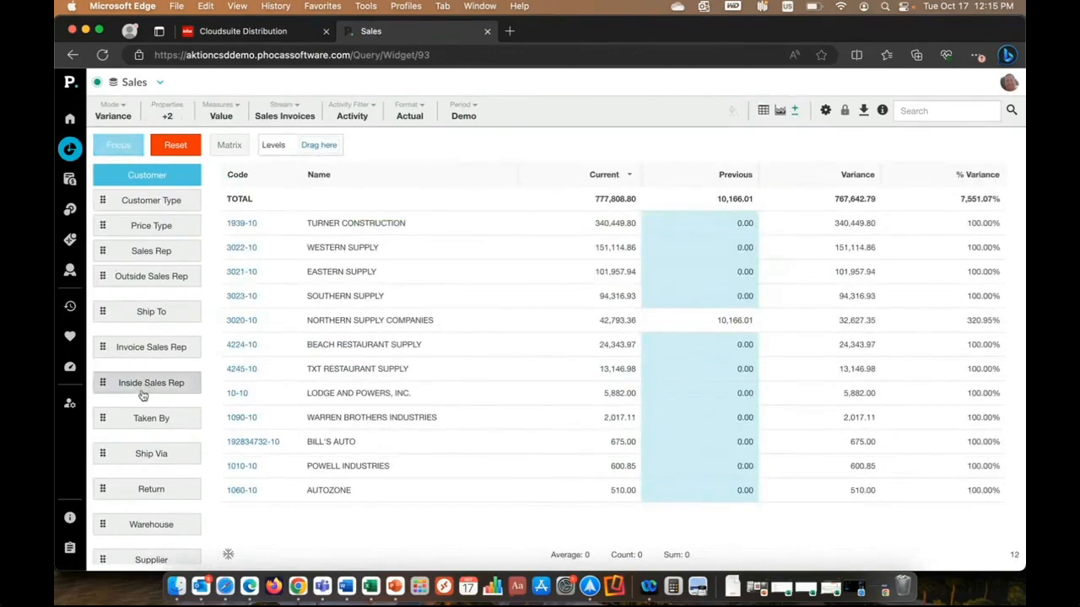
{"action": "scroll", "coordinate": [144, 397], "scroll_direction": "down", "scroll_amount": 4}
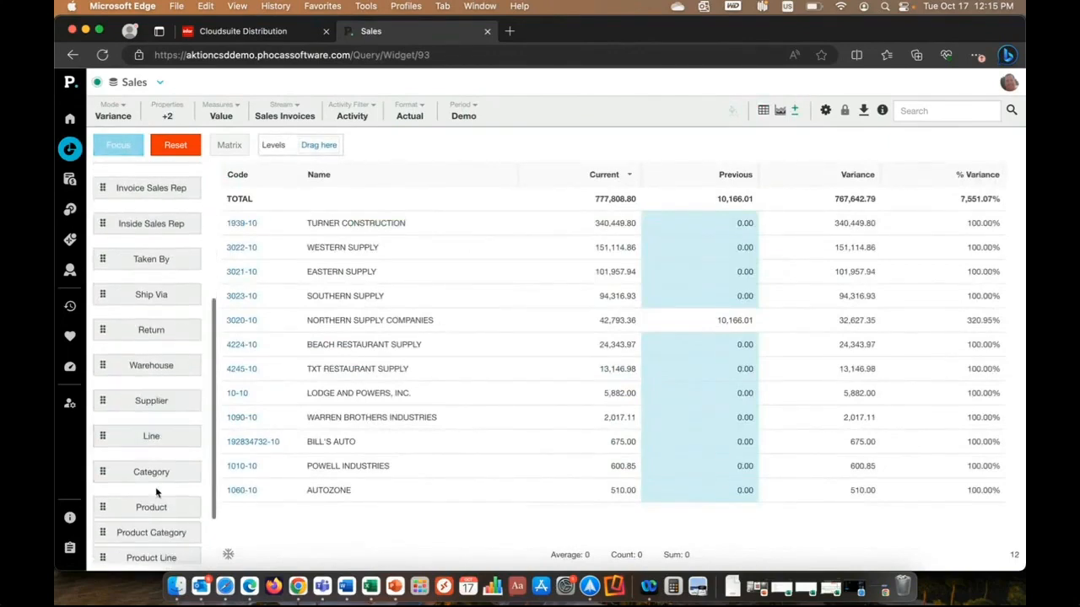
{"action": "left_click", "coordinate": [158, 509]}
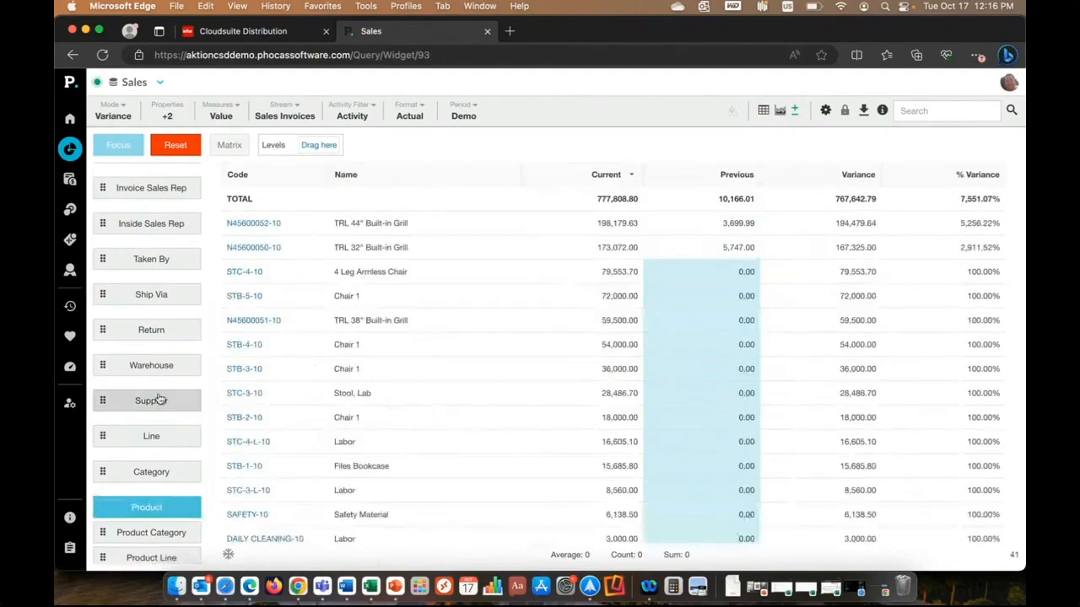
{"action": "scroll", "coordinate": [159, 399], "scroll_direction": "up", "scroll_amount": 6}
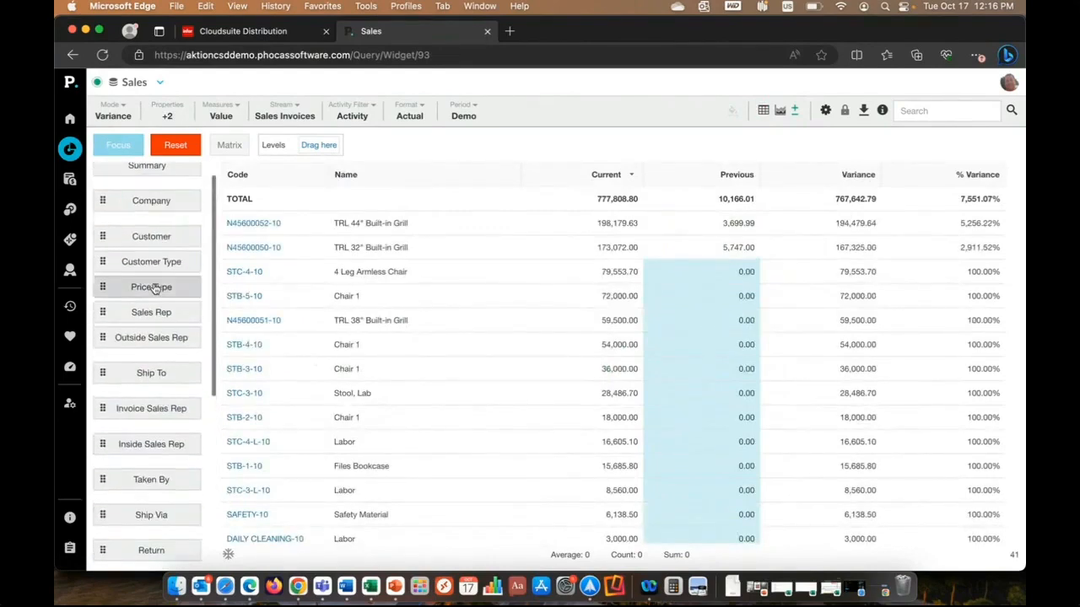
{"action": "left_click_drag", "start_coordinate": [157, 237], "coordinate": [326, 154]}
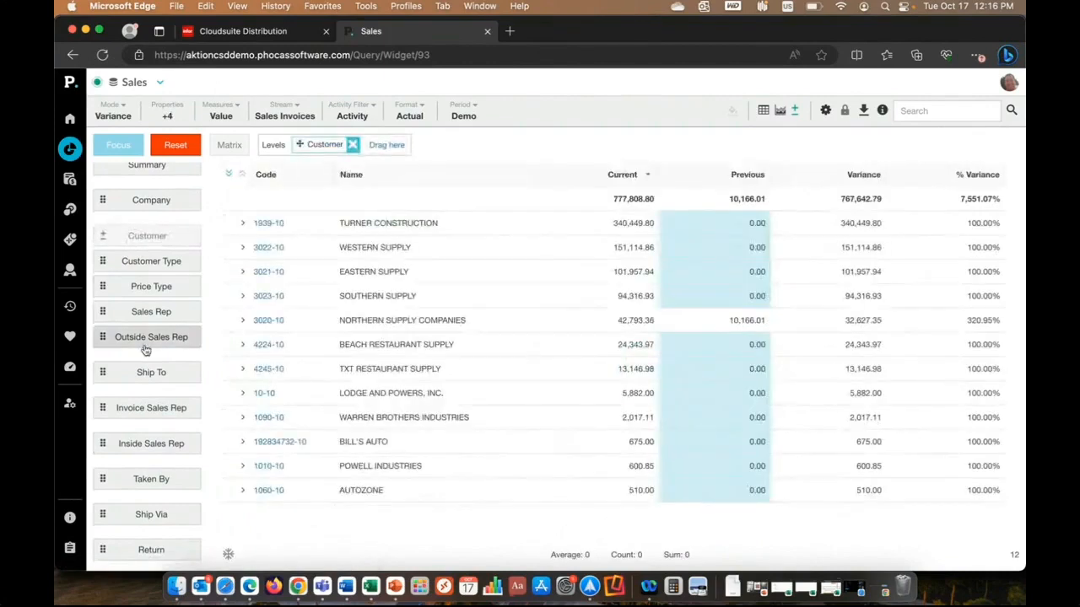
Add Product Category as the second level and expand Northern Supply Companies down to its Grills products.
{"action": "scroll", "coordinate": [143, 350], "scroll_direction": "down", "scroll_amount": 2}
{"action": "scroll", "coordinate": [145, 350], "scroll_direction": "down", "scroll_amount": 5}
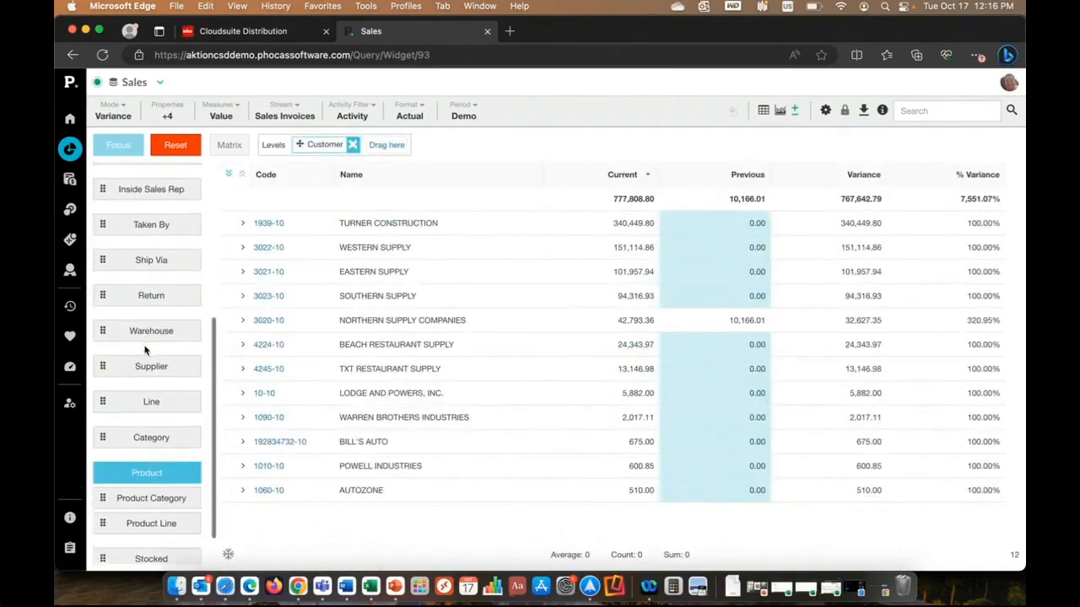
{"action": "left_click_drag", "start_coordinate": [150, 499], "coordinate": [386, 146]}
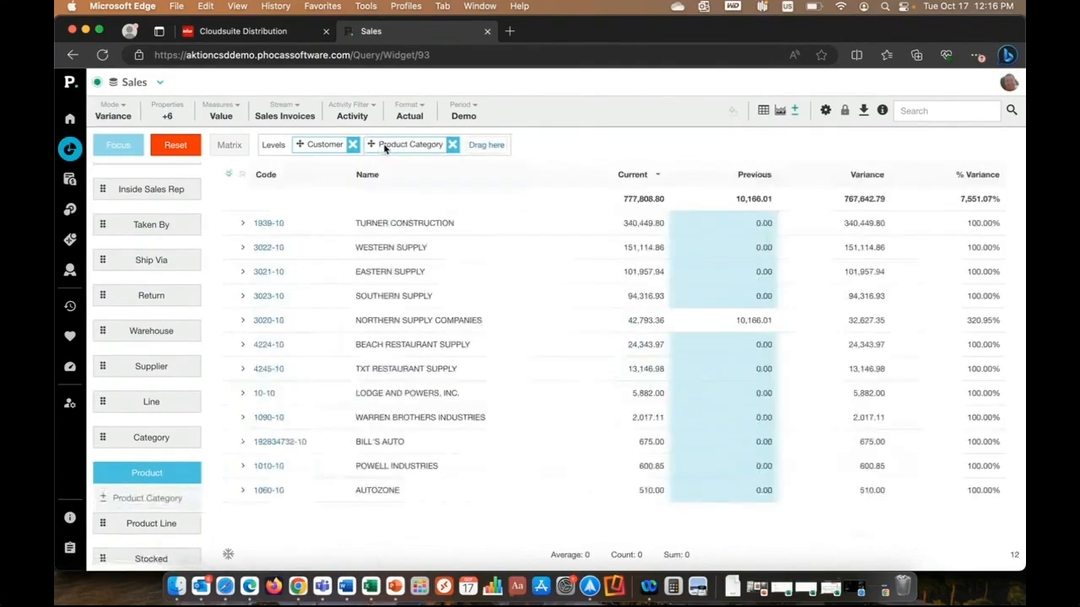
{"action": "left_click", "coordinate": [243, 320]}
{"action": "left_click", "coordinate": [259, 418]}
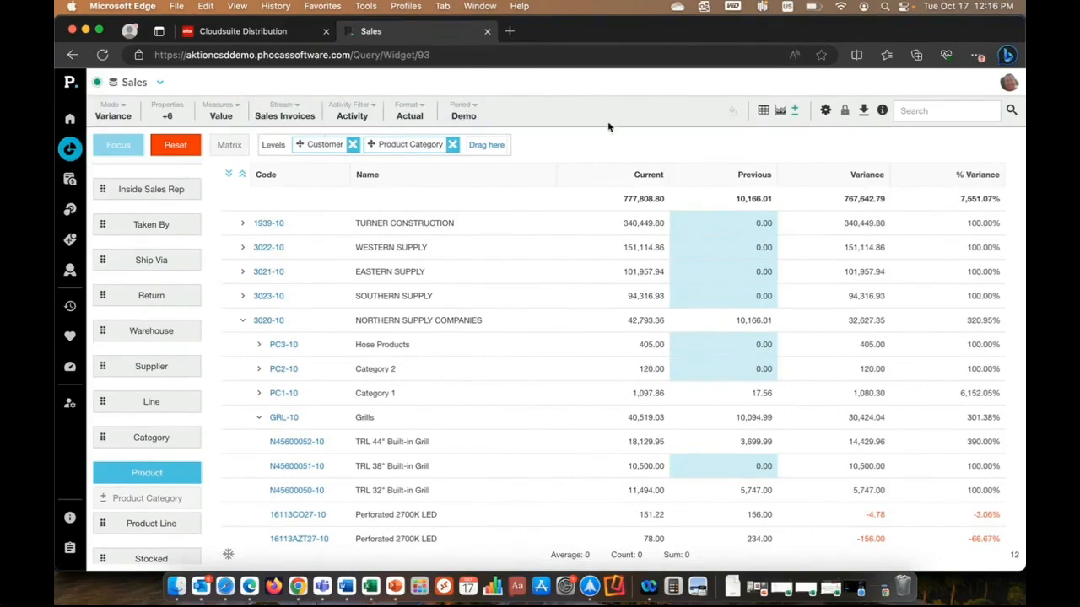
Reset the grouped query and list the sales by product category with monthly columns in Period mode.
{"action": "left_click", "coordinate": [176, 145]}
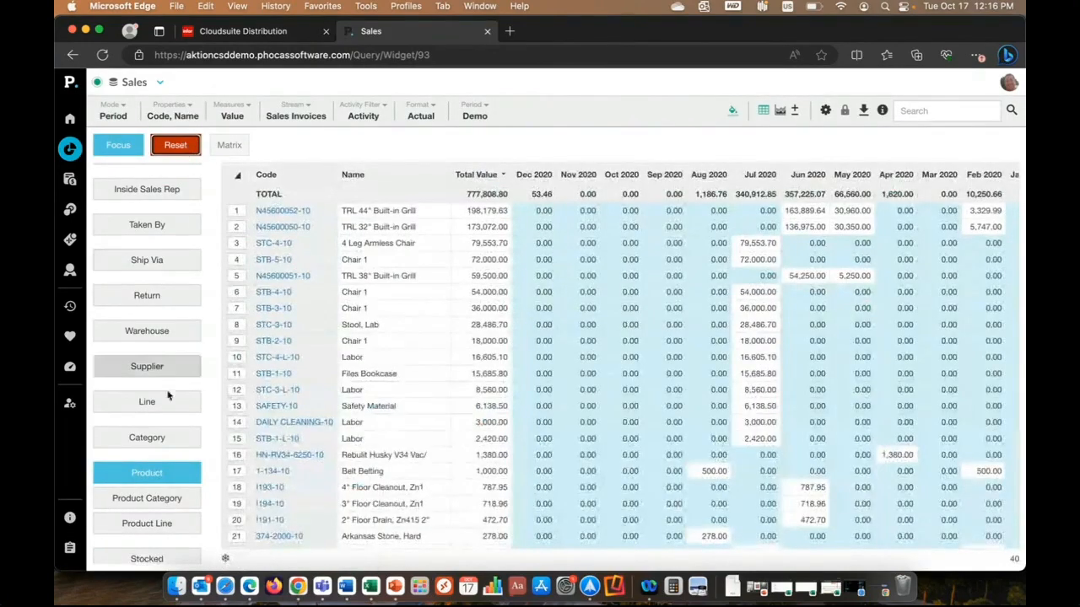
{"action": "left_click", "coordinate": [146, 498]}
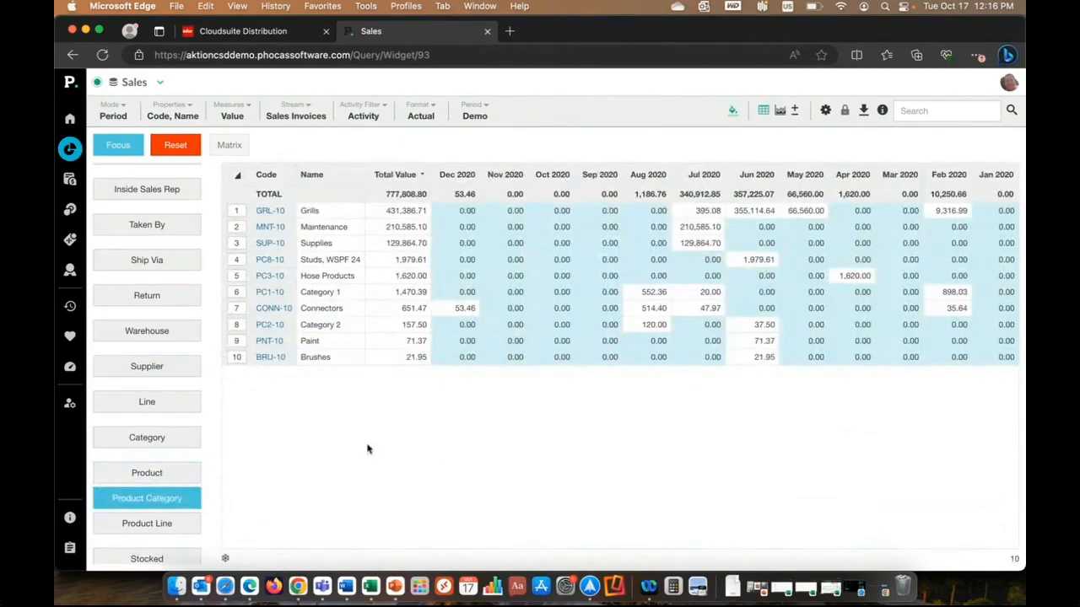
Select the Grills, Connectors and Supplies product categories and turn them into the columns of a matrix.
{"action": "left_click", "coordinate": [240, 212]}
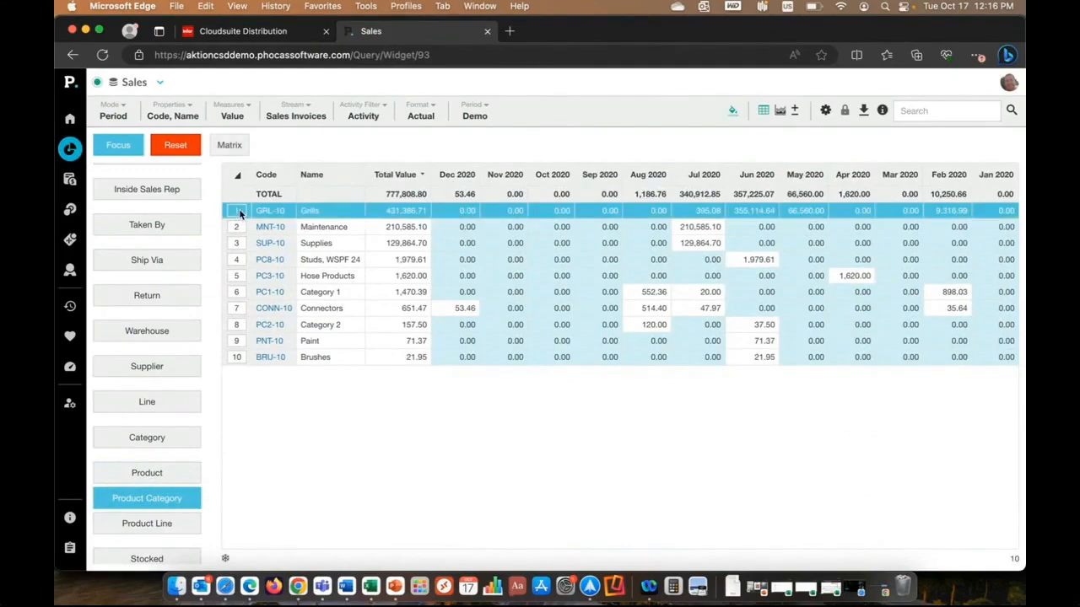
{"action": "left_click", "coordinate": [240, 309]}
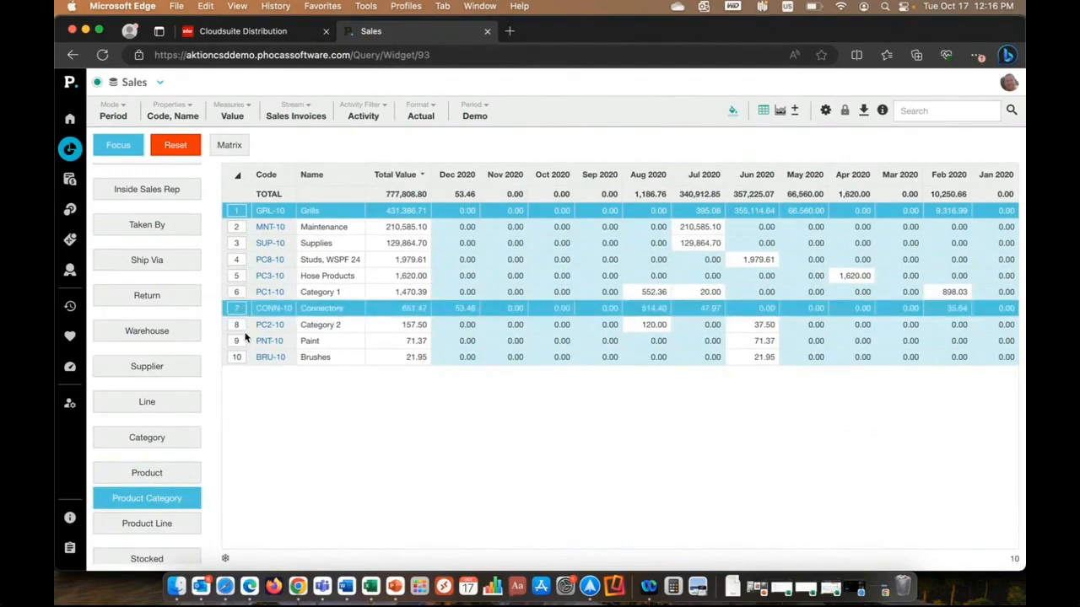
{"action": "left_click", "coordinate": [239, 247]}
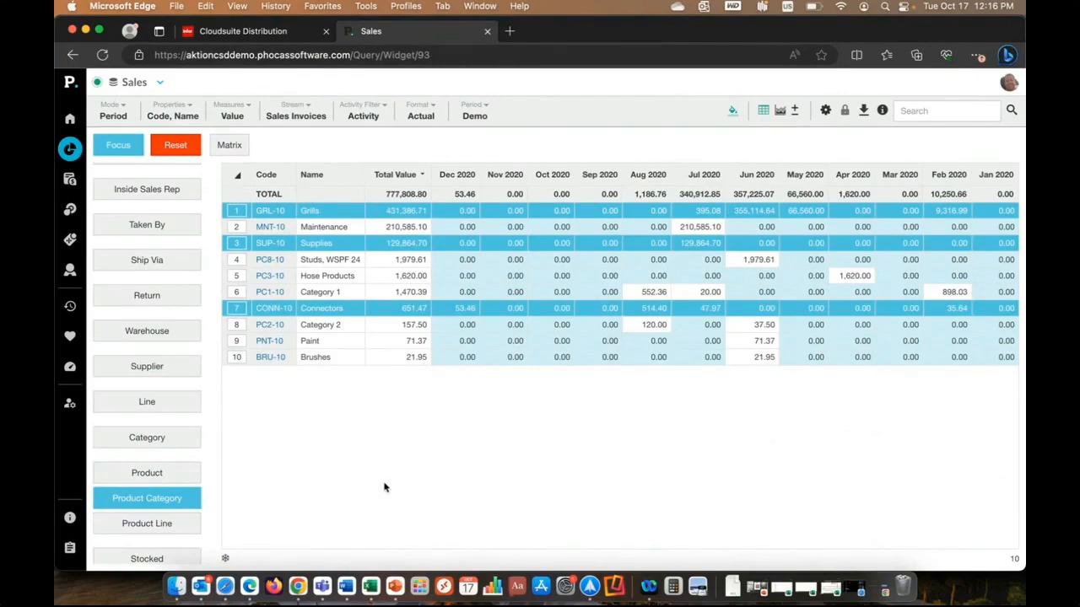
{"action": "left_click", "coordinate": [230, 145]}
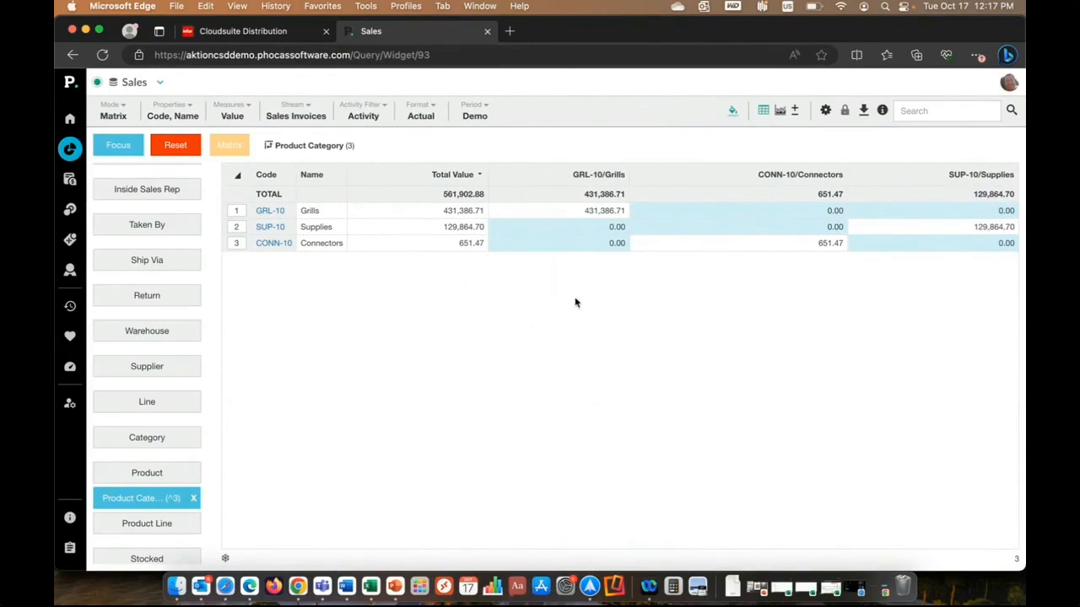
{"action": "scroll", "coordinate": [213, 373], "scroll_direction": "up", "scroll_amount": 1}
{"action": "scroll", "coordinate": [213, 373], "scroll_direction": "up", "scroll_amount": 8}
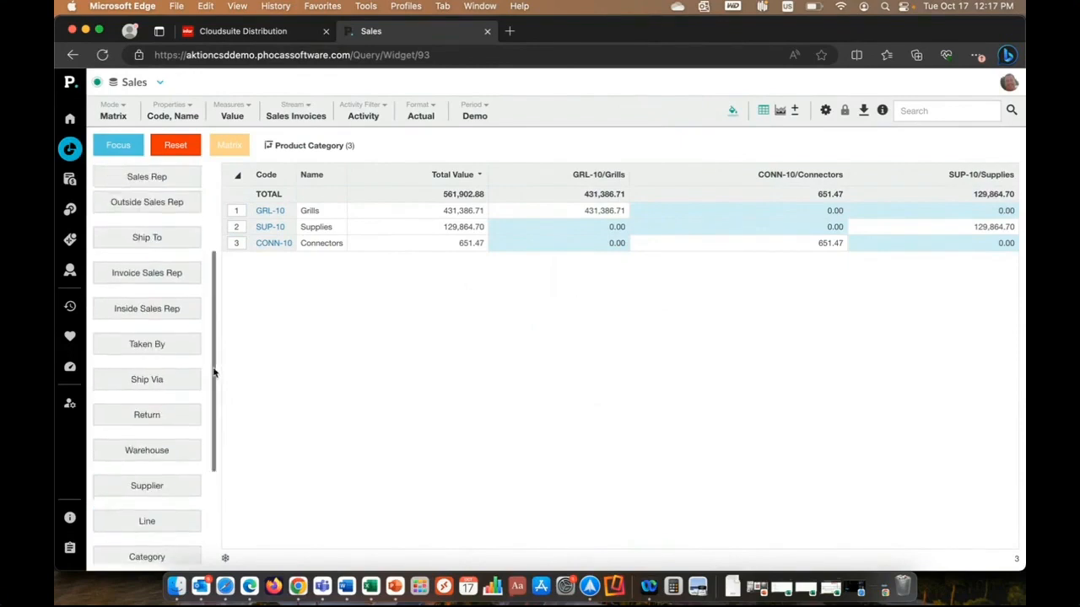
Break the Grills, Connectors and Supplies matrix down by customer.
{"action": "left_click", "coordinate": [166, 216]}
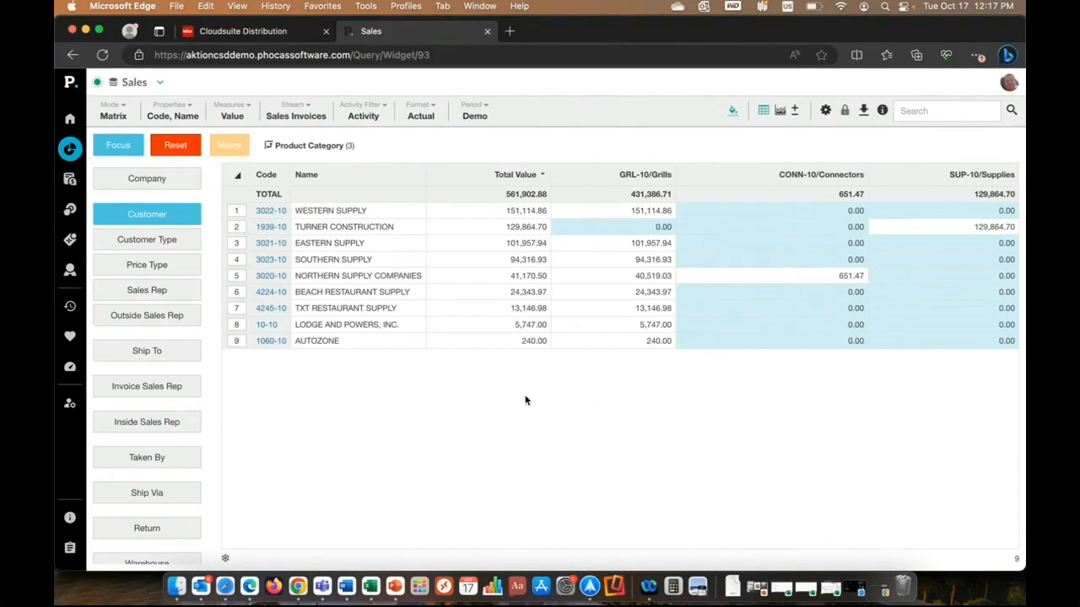
Open the Over 90 Day Invoices favourite and examine its invoice columns and advanced search criteria without changing them.
{"action": "left_click", "coordinate": [71, 336]}
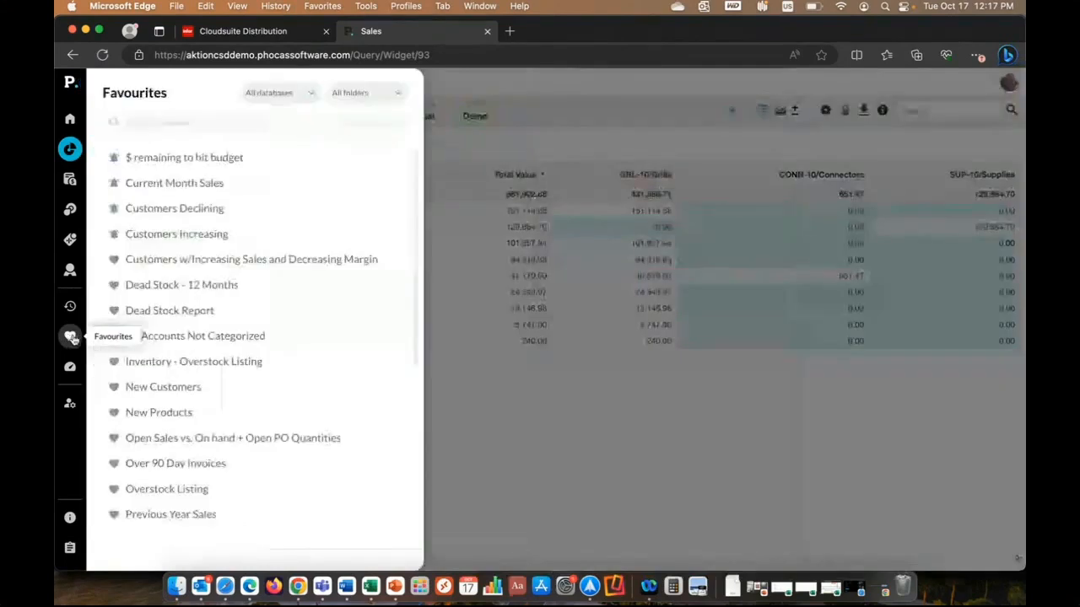
{"action": "scroll", "coordinate": [302, 381], "scroll_direction": "down", "scroll_amount": 4}
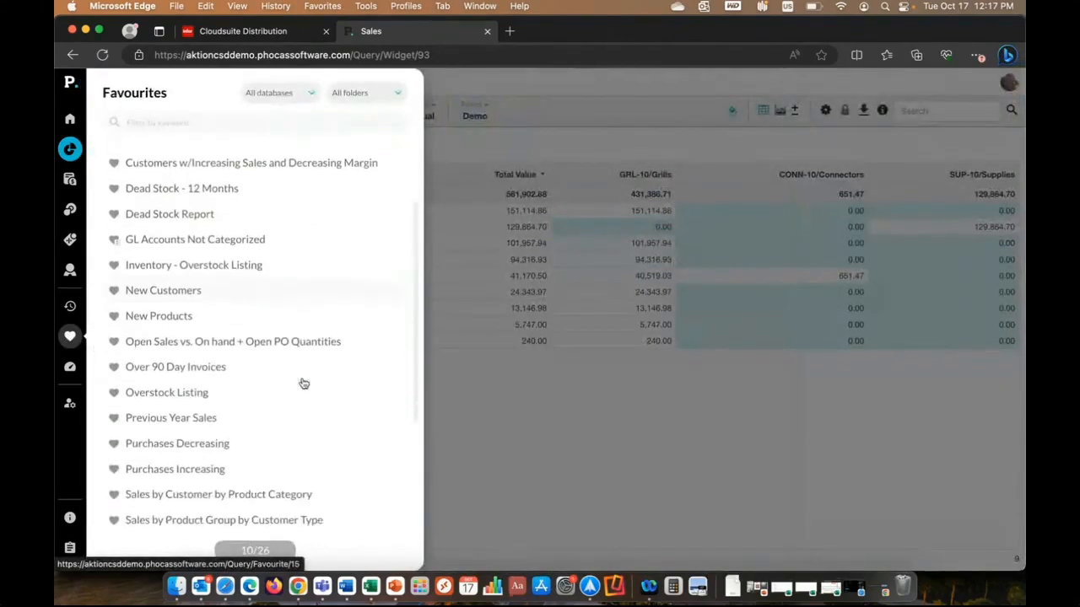
{"action": "left_click", "coordinate": [183, 361]}
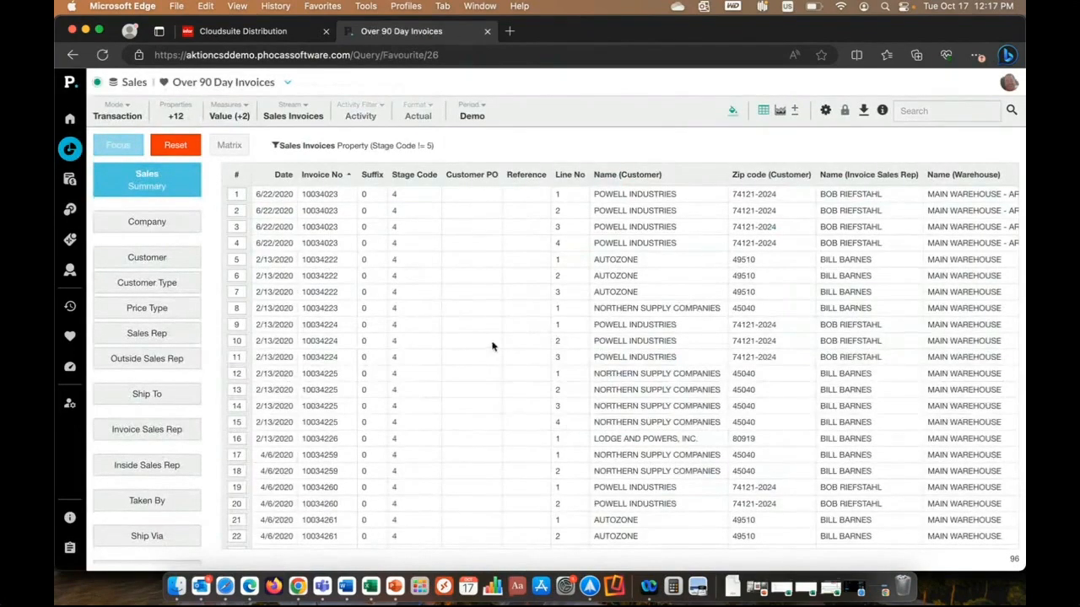
{"action": "scroll", "coordinate": [483, 325], "scroll_direction": "right", "scroll_amount": 5}
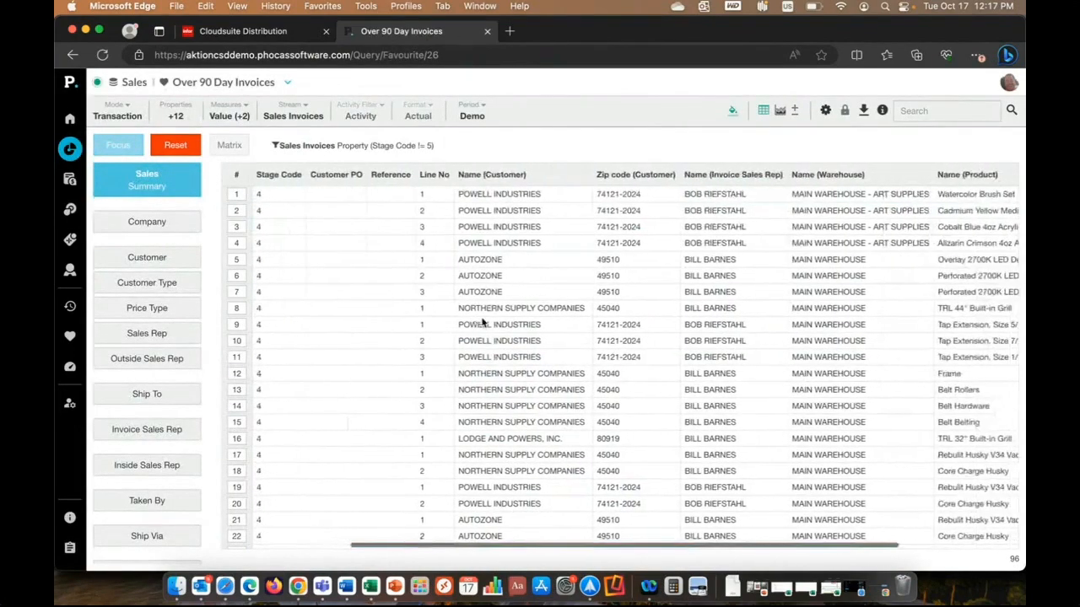
{"action": "left_click", "coordinate": [1011, 111]}
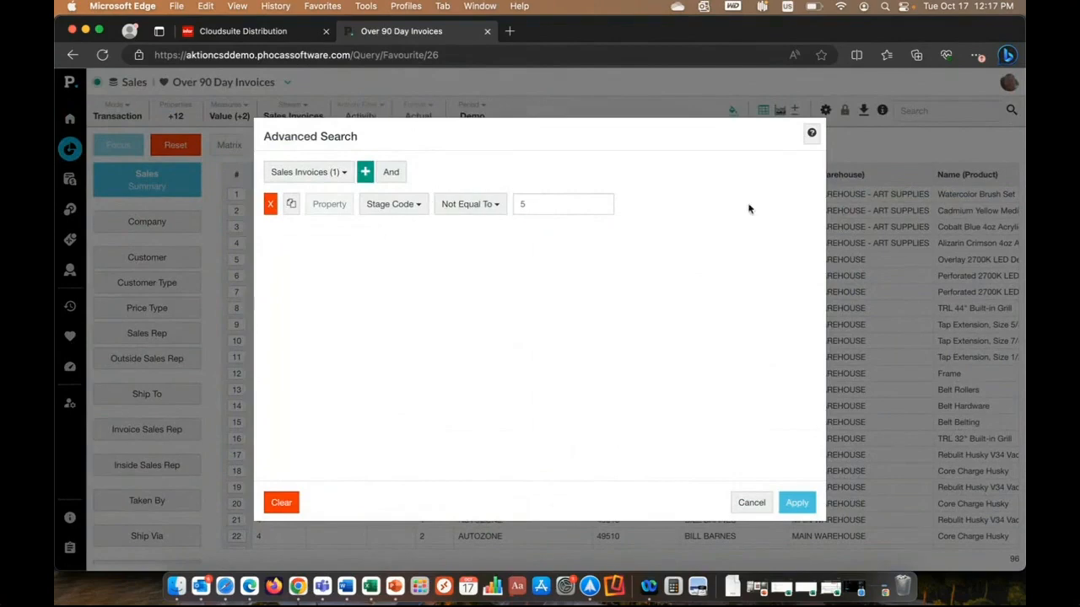
{"action": "left_click", "coordinate": [751, 503]}
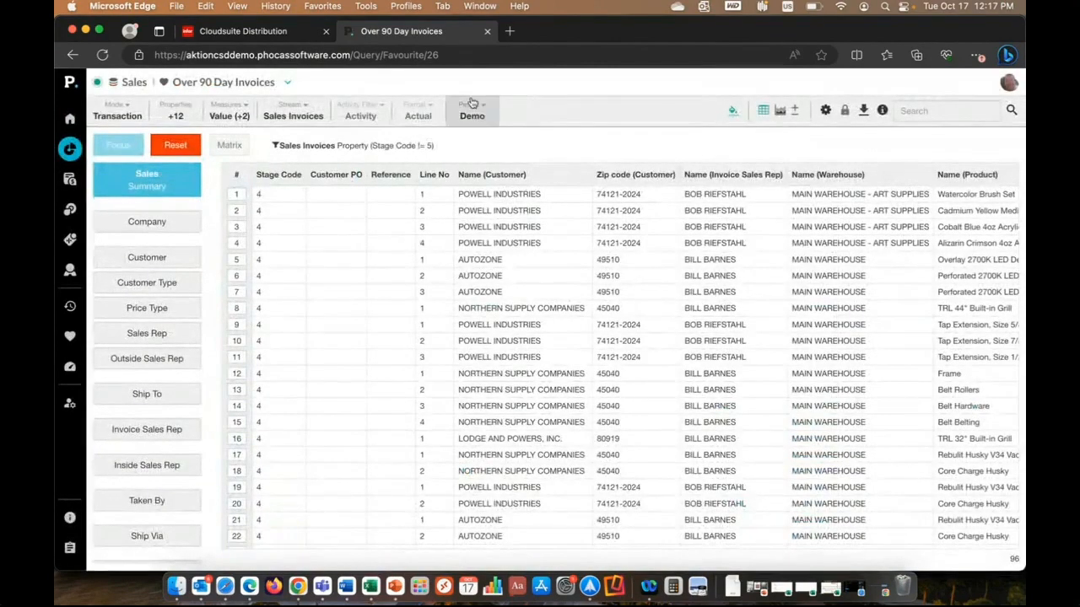
Close the Phocas sales analysis, switch to the Elite Studio webinar in Chrome and end the screen share.
{"action": "left_click", "coordinate": [487, 31]}
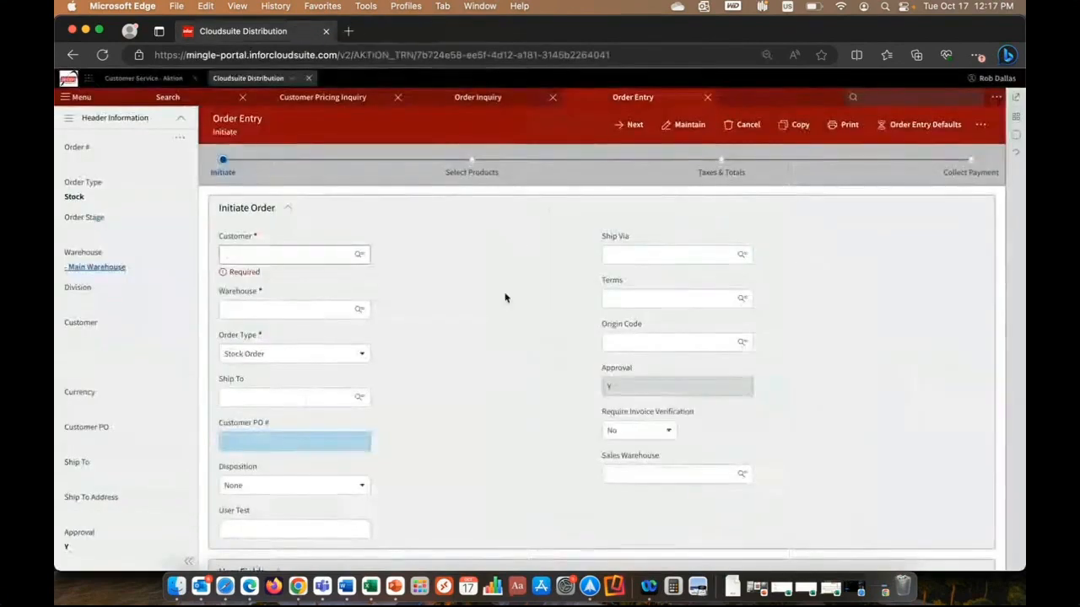
{"action": "key", "text": "super+Tab"}
{"action": "key", "text": "super+Tab"}
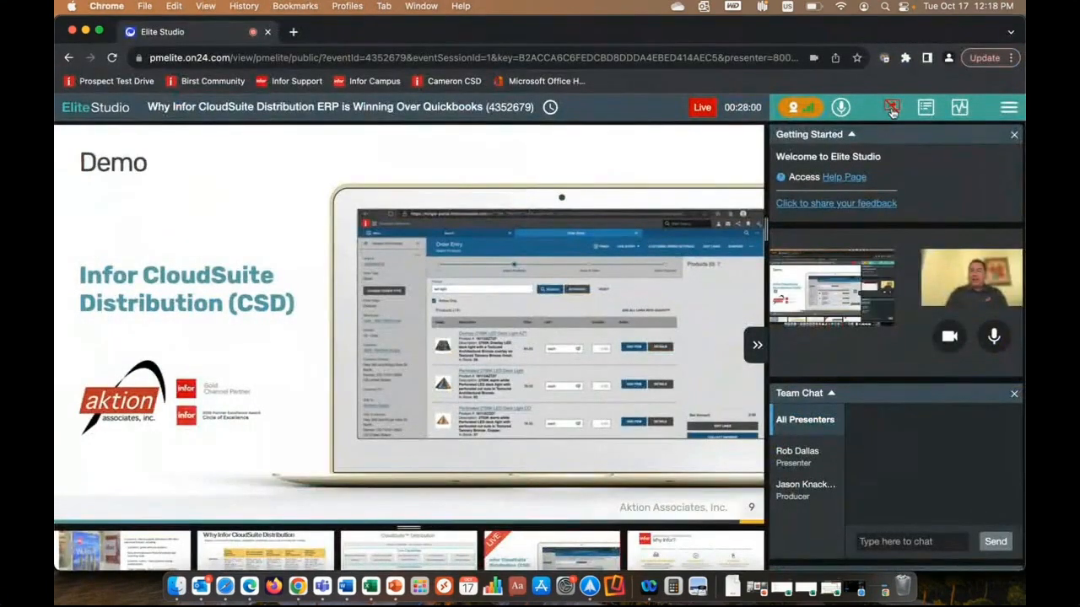
{"action": "left_click", "coordinate": [893, 111]}
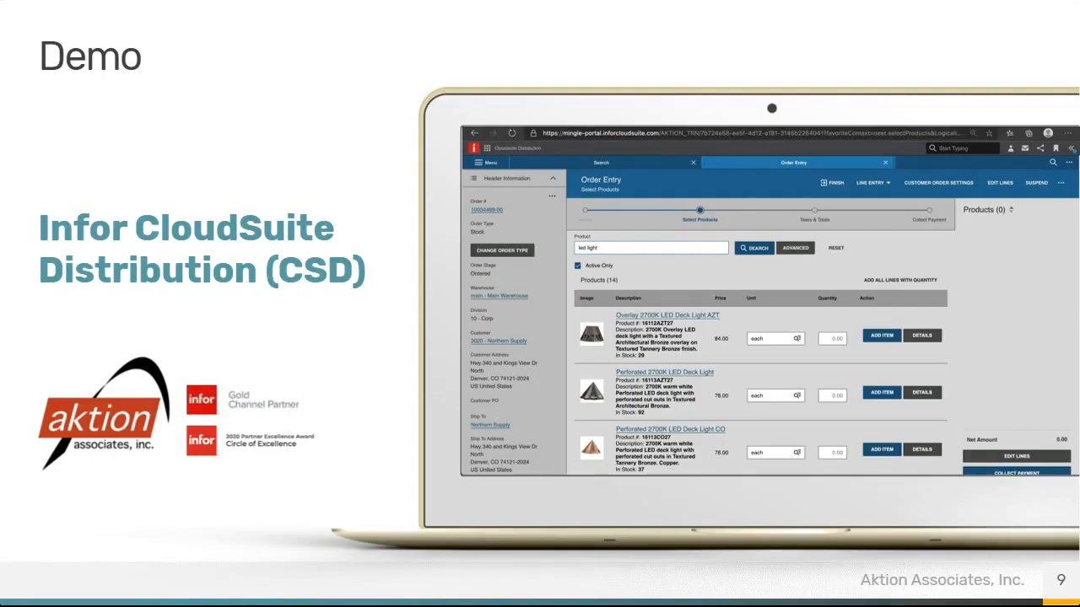
{"action": "key", "text": "Right"}
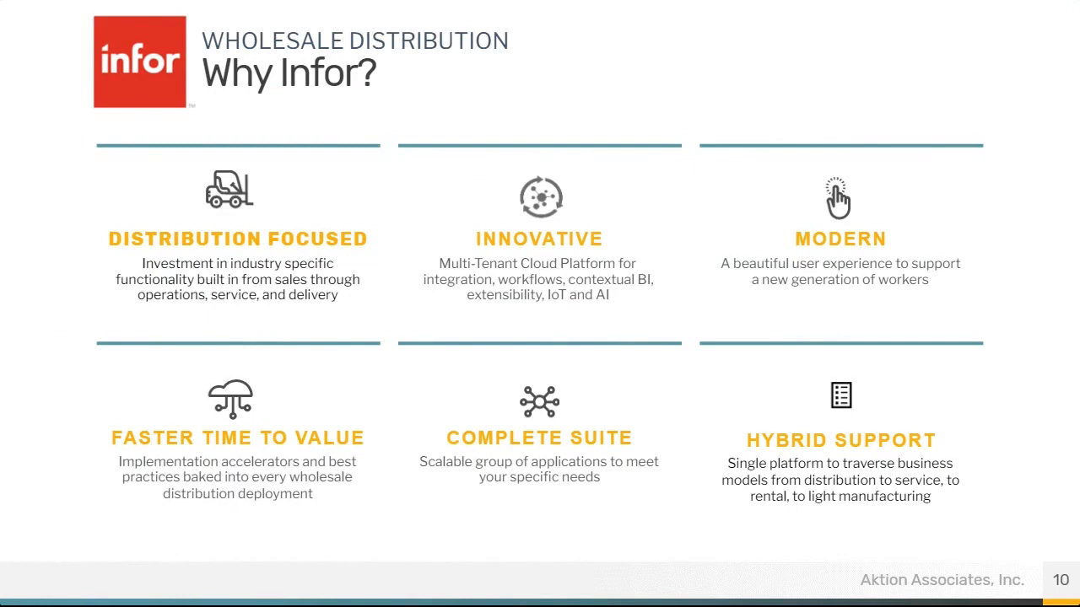